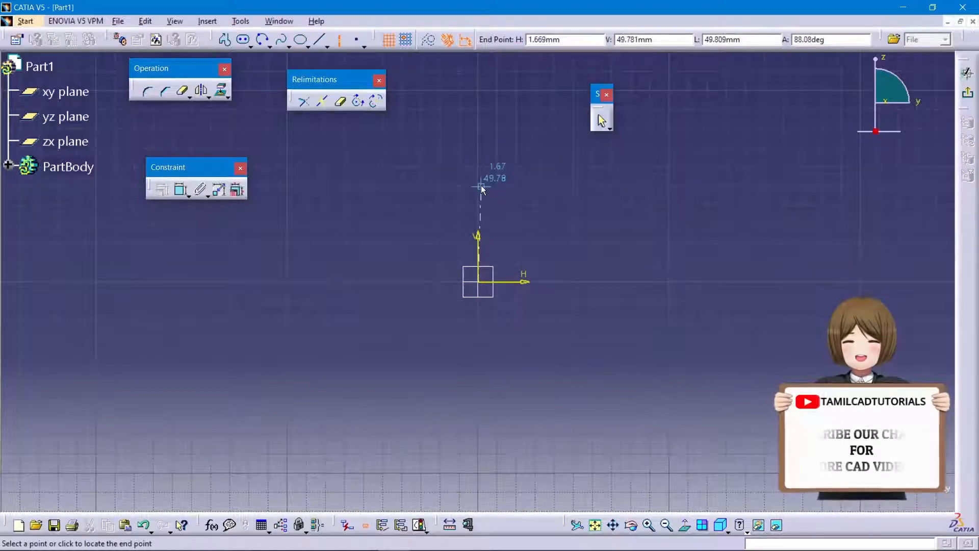
- Finish the vertical axis about 50 mm up from the origin and draw a three-point arc of about 70 mm radius across it
left_click(476, 185)
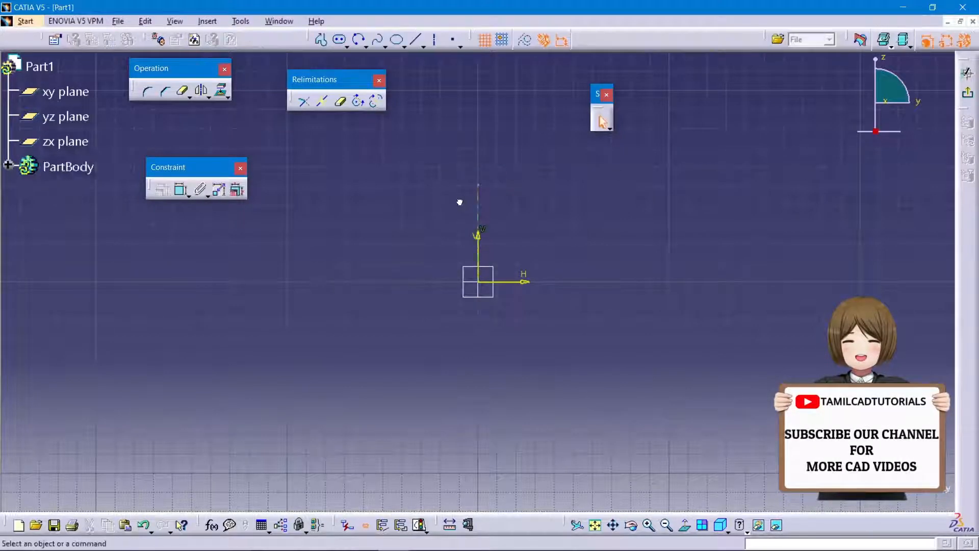
left_click(358, 39)
left_click(410, 281)
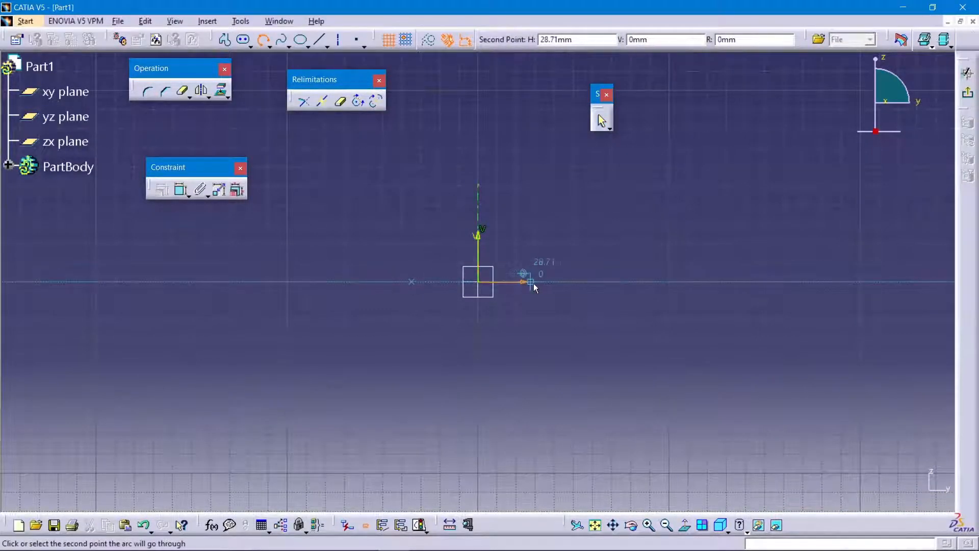
left_click(537, 283)
left_click(552, 294)
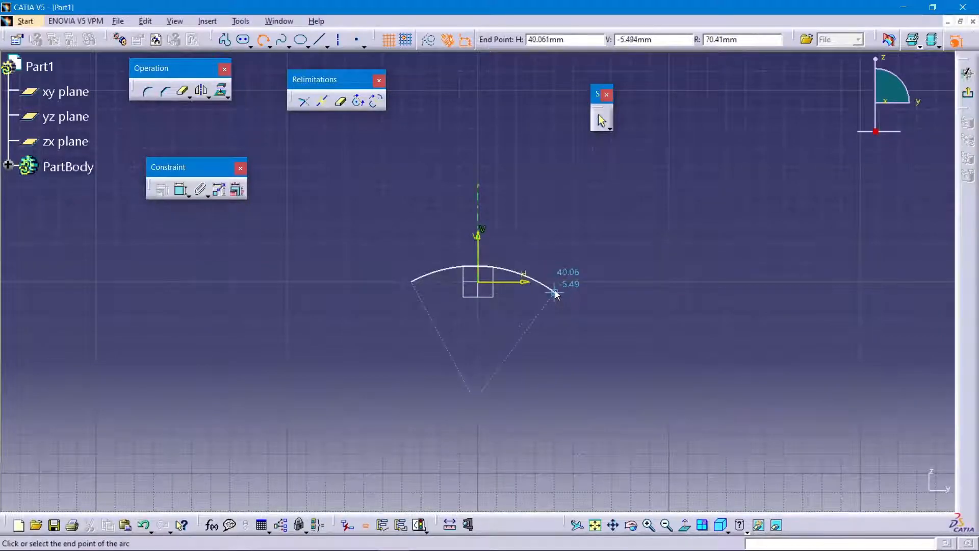
- Draw a horizontal line about 16 mm long on the H axis, outward from where the arc crosses it
left_click(417, 39)
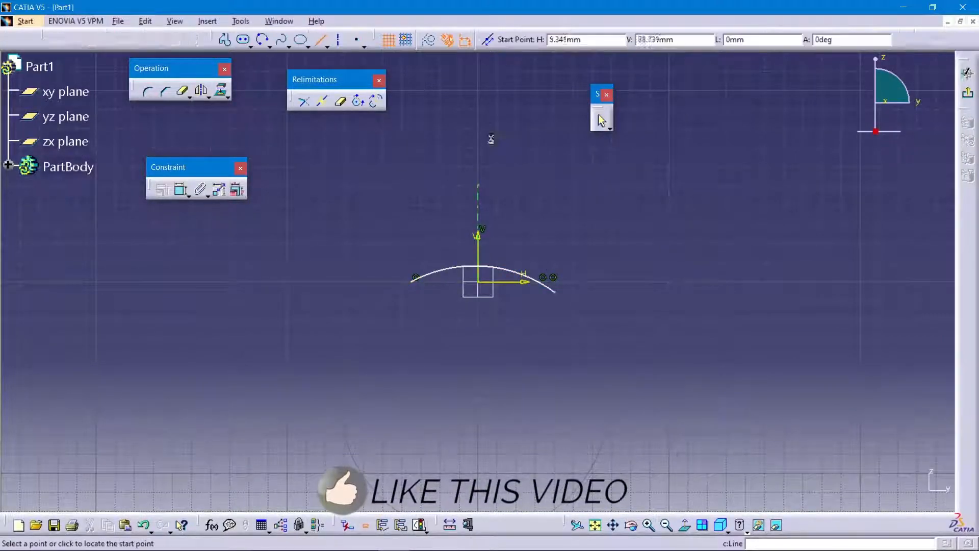
left_click(554, 290)
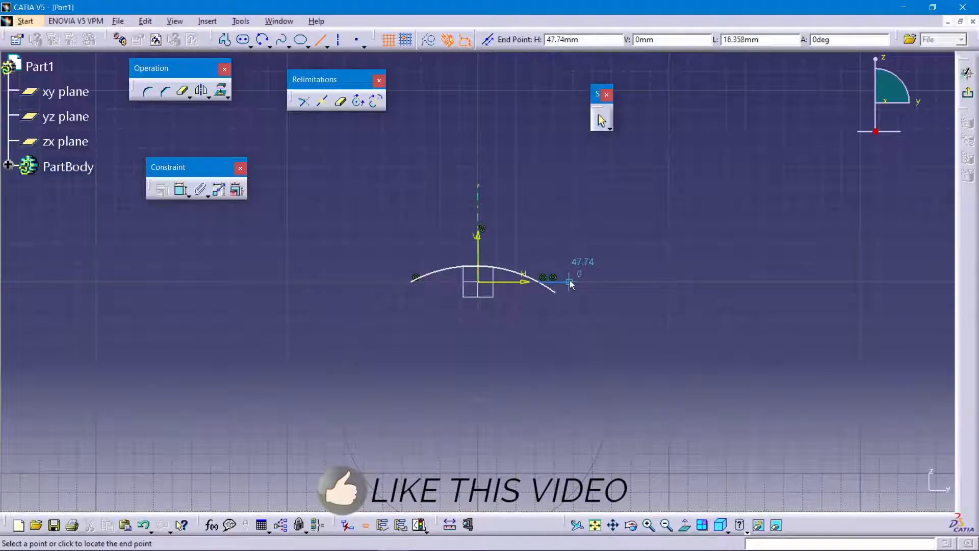
left_click(570, 282)
- Draw a three-point arc bulging outward through the short line's outer end, and a horizontal line from its upper end past the vertical axis
left_click(359, 40)
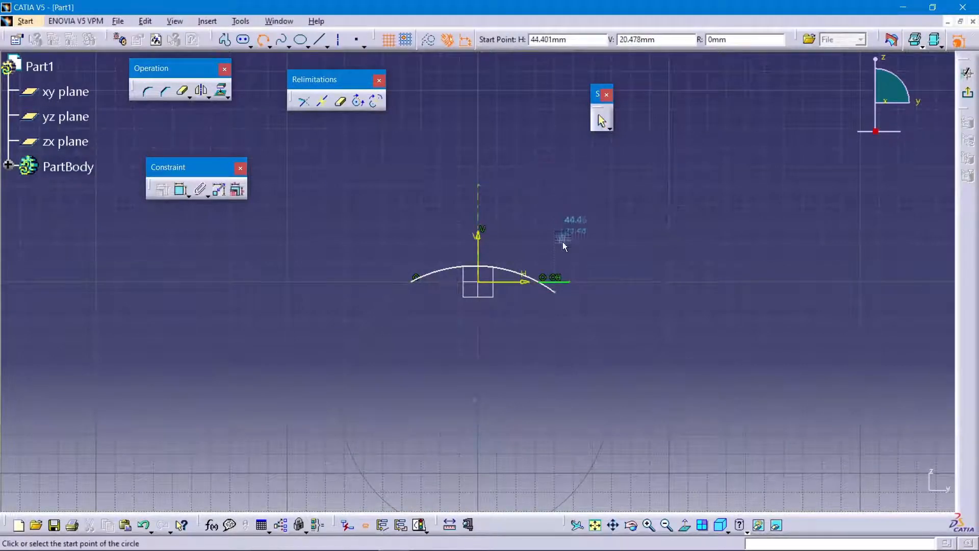
left_click(570, 281)
left_click(569, 281)
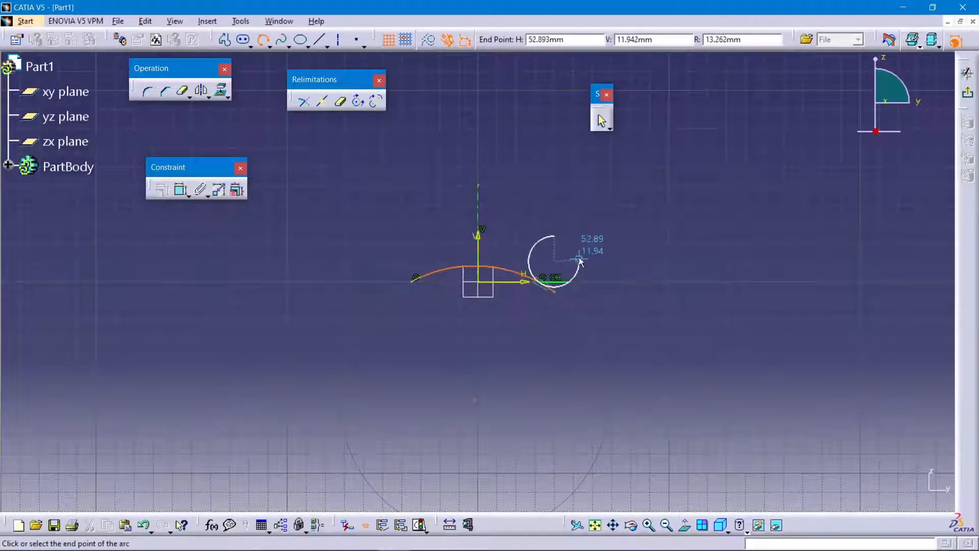
left_click(553, 320)
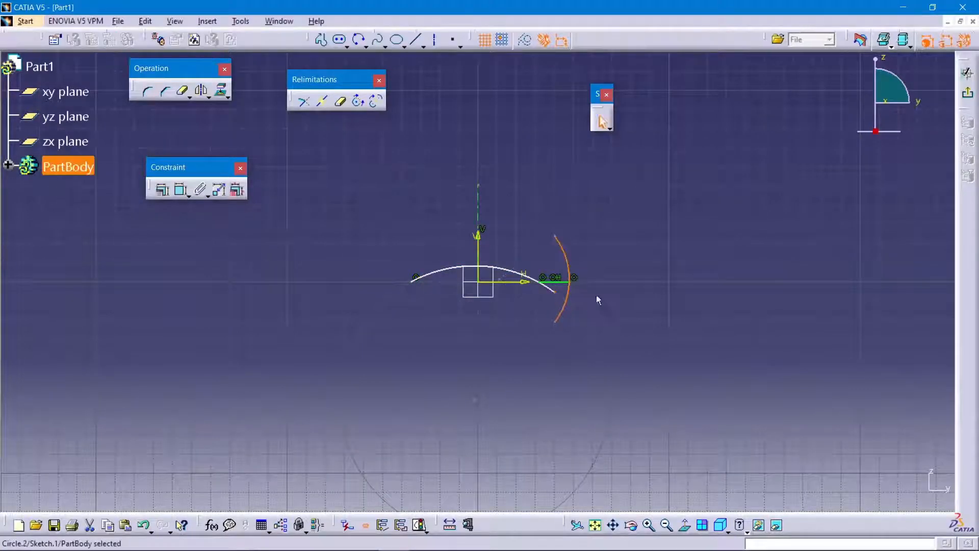
left_click(416, 40)
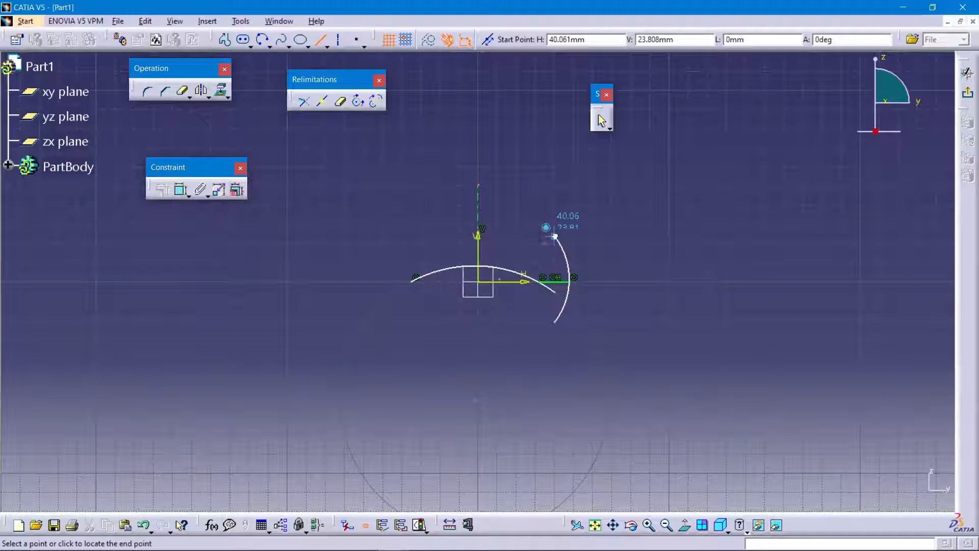
left_click(460, 236)
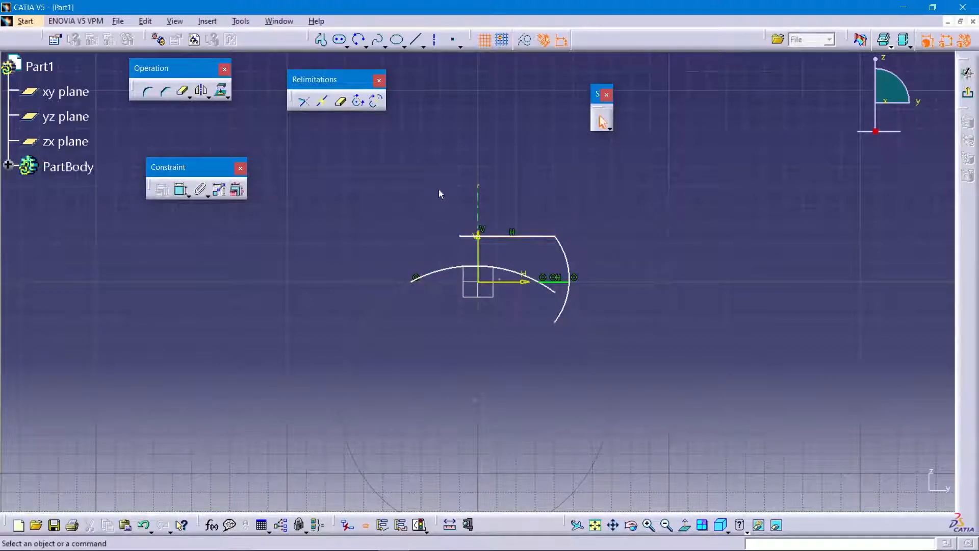
- Quick-trim the lower arc and upper line back to the vertical axis, and both arc ends below the short horizontal line
left_click(341, 102)
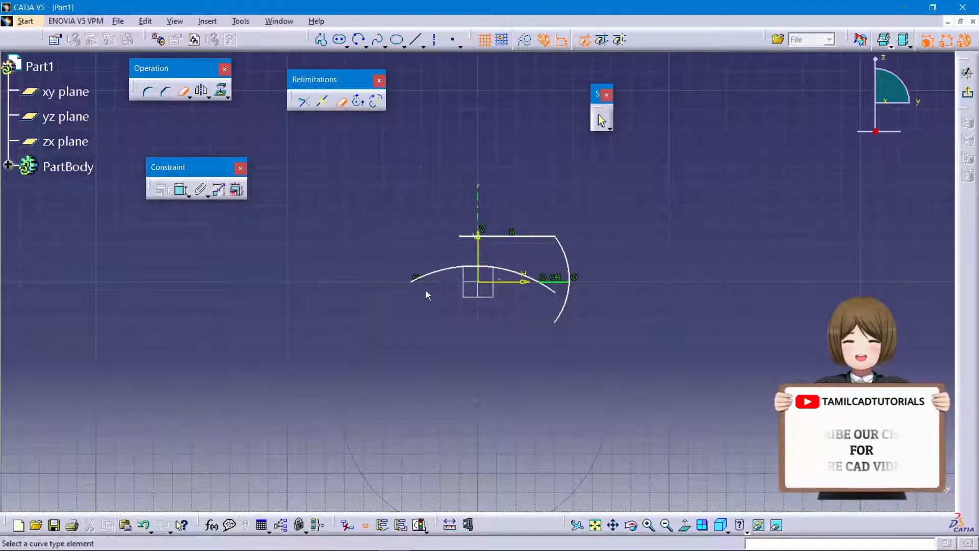
left_click(437, 272)
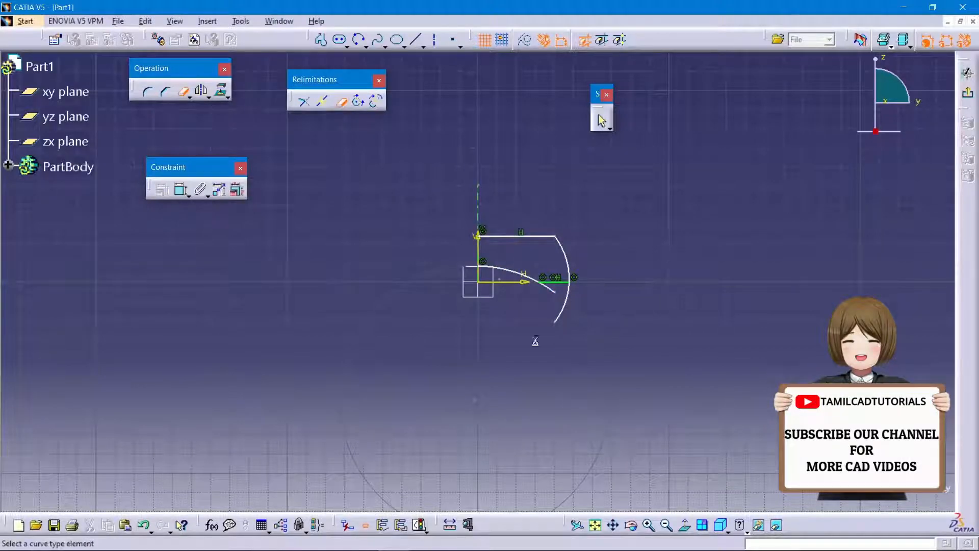
left_click(552, 293)
left_click(564, 312)
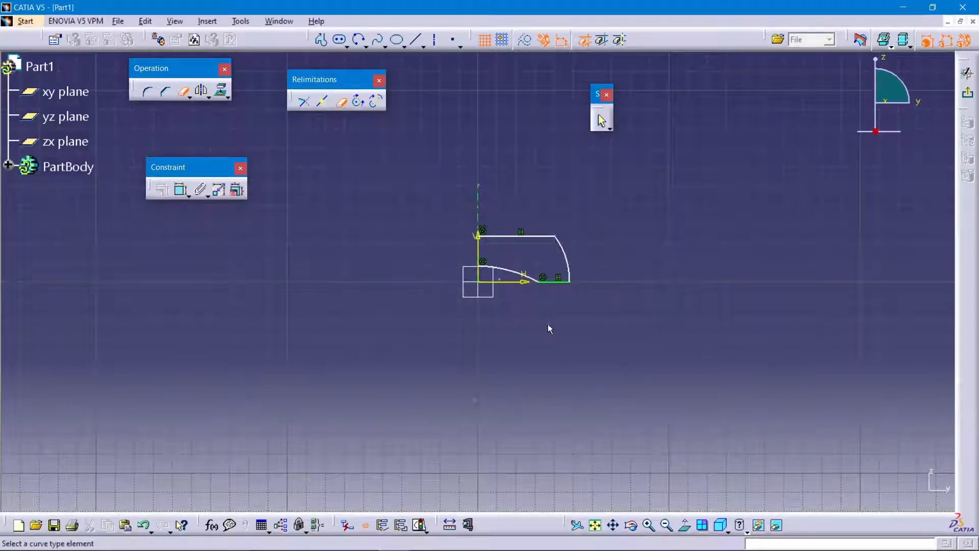
left_click(602, 121)
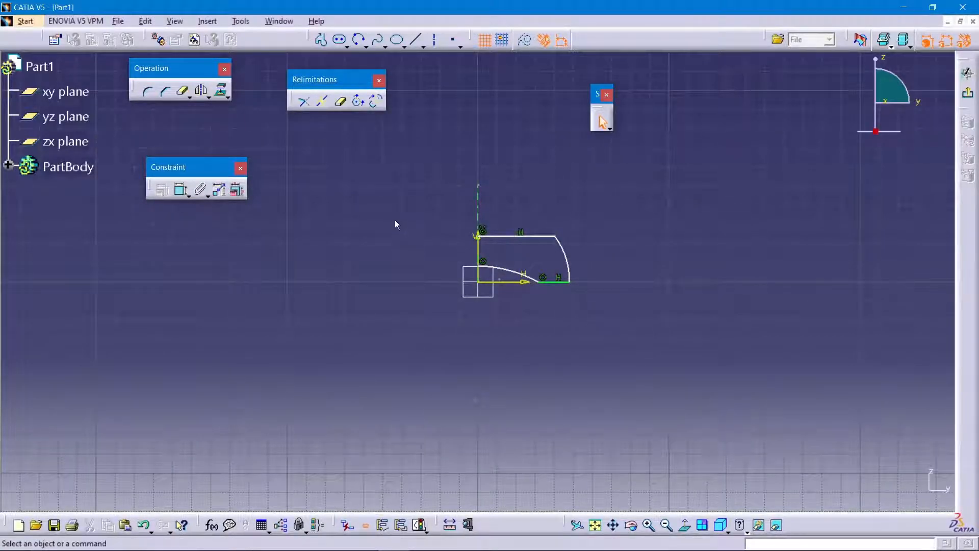
- Dimension the lower arc's radius and set it to 185 mm
left_click(181, 189)
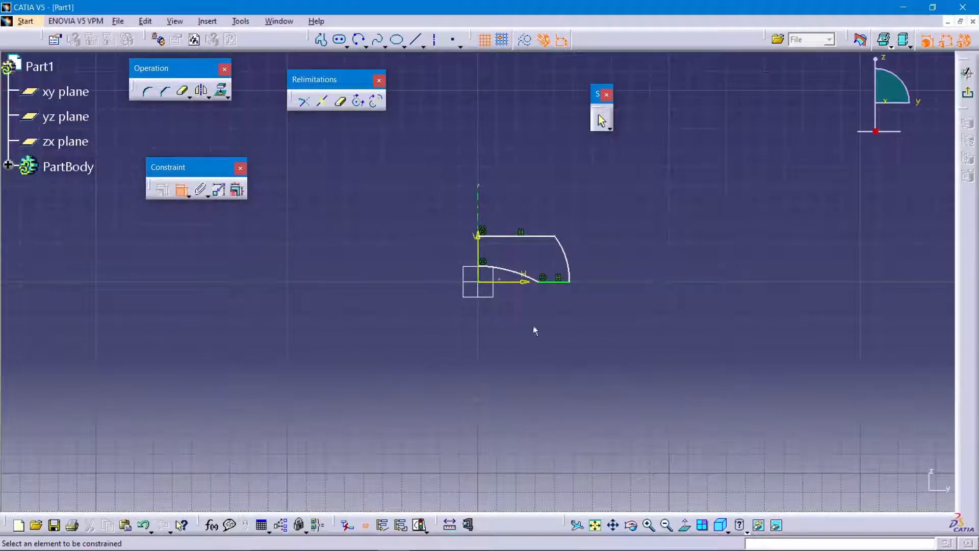
left_click(510, 271)
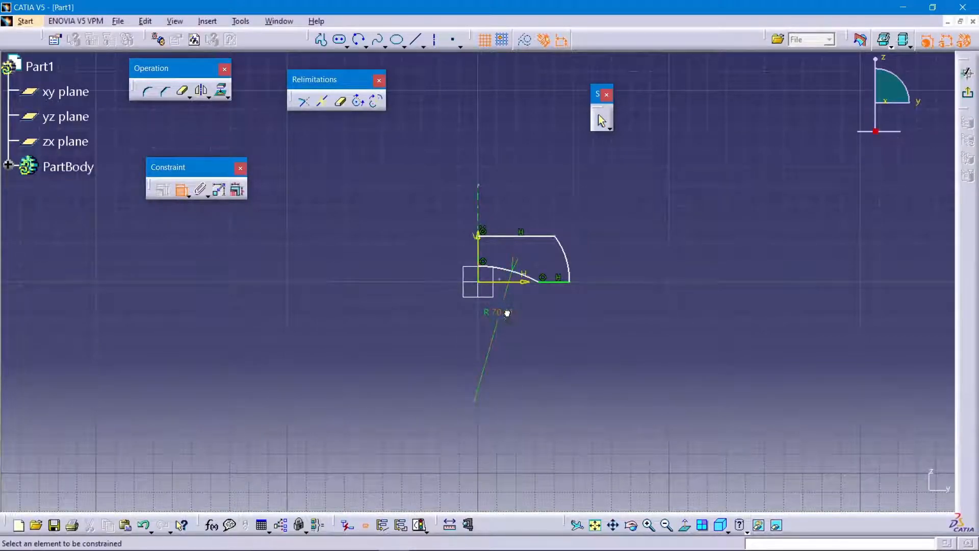
double_click(506, 313)
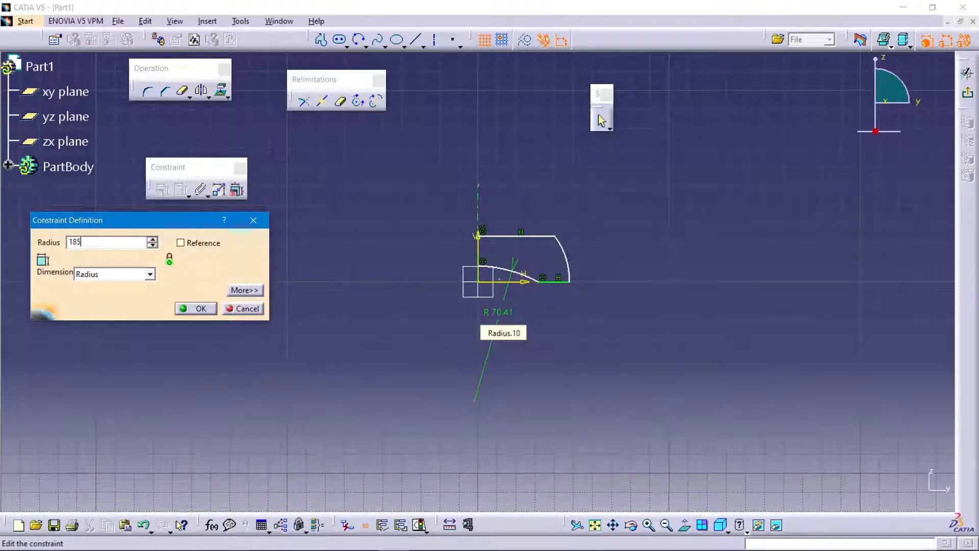
key("Return")
- Dimension the short bottom line's length and set it to 10 mm
middle_click_drag(543, 300, 546, 218)
left_click(539, 304)
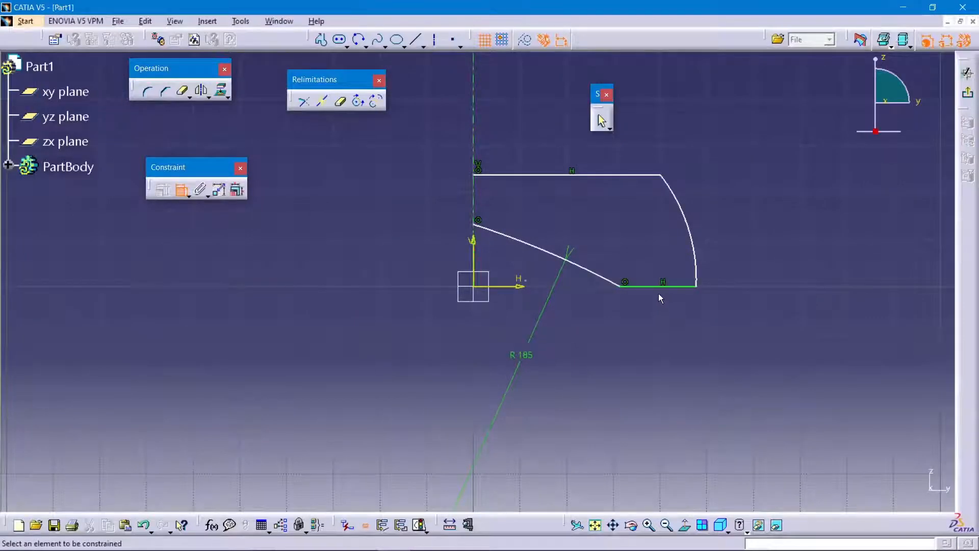
left_click(662, 286)
left_click(670, 314)
double_click(671, 312)
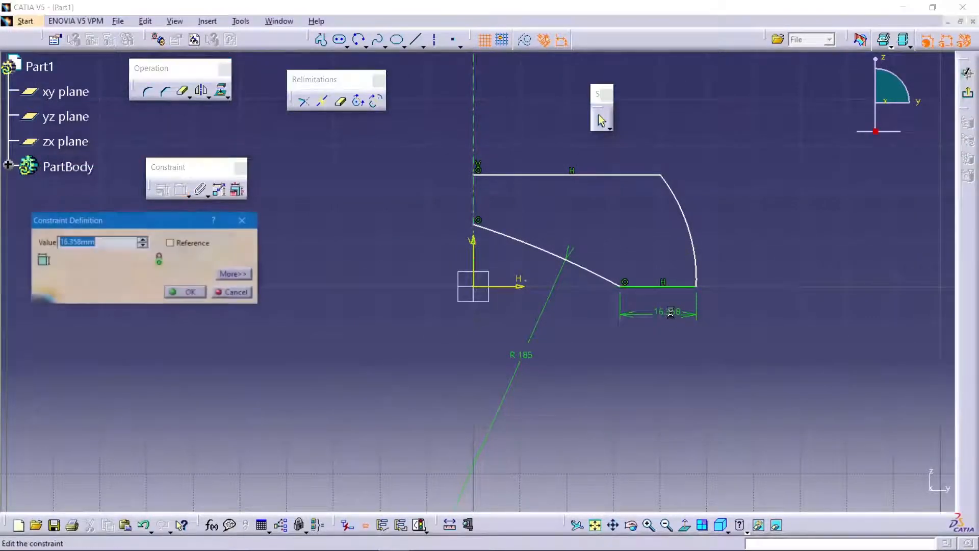
type("10")
key("Return")
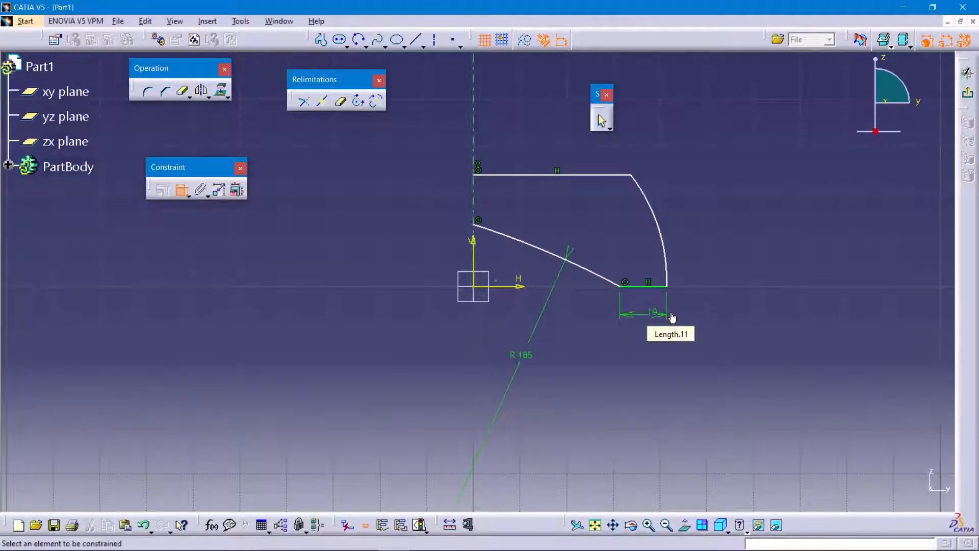
- Dimension the horizontal distance from the vertical axis to the inner end of the short bottom line and set it to 54 mm
left_click(475, 286)
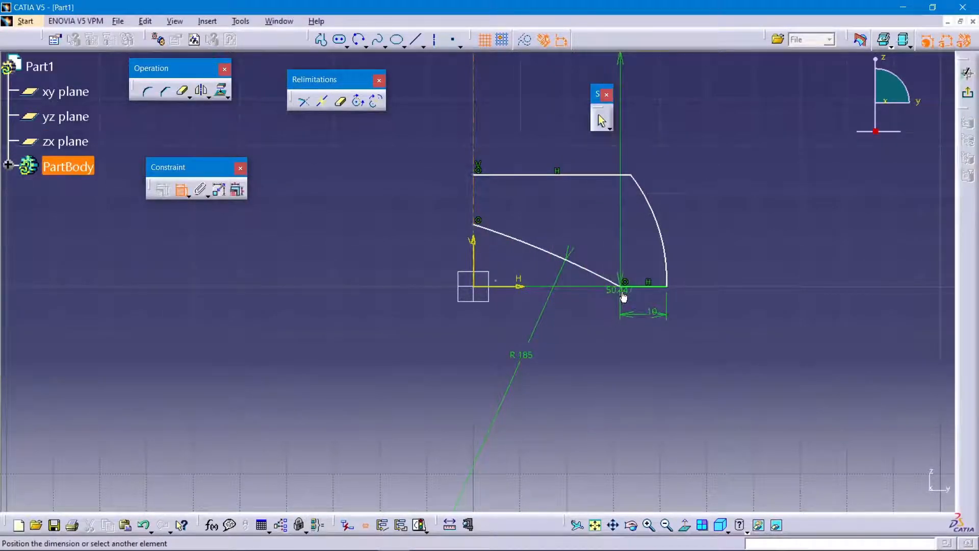
left_click(623, 295)
left_click(579, 368)
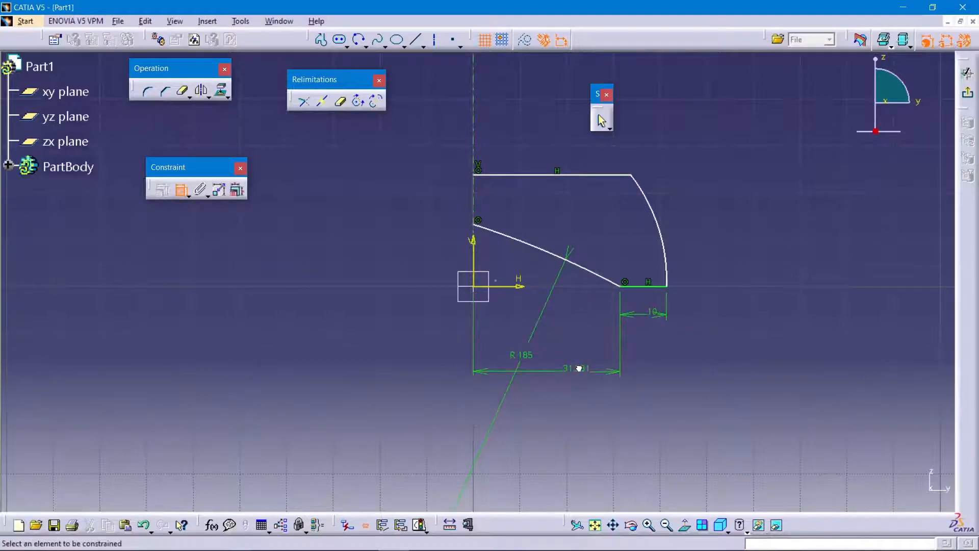
double_click(579, 368)
type("54")
key("Return")
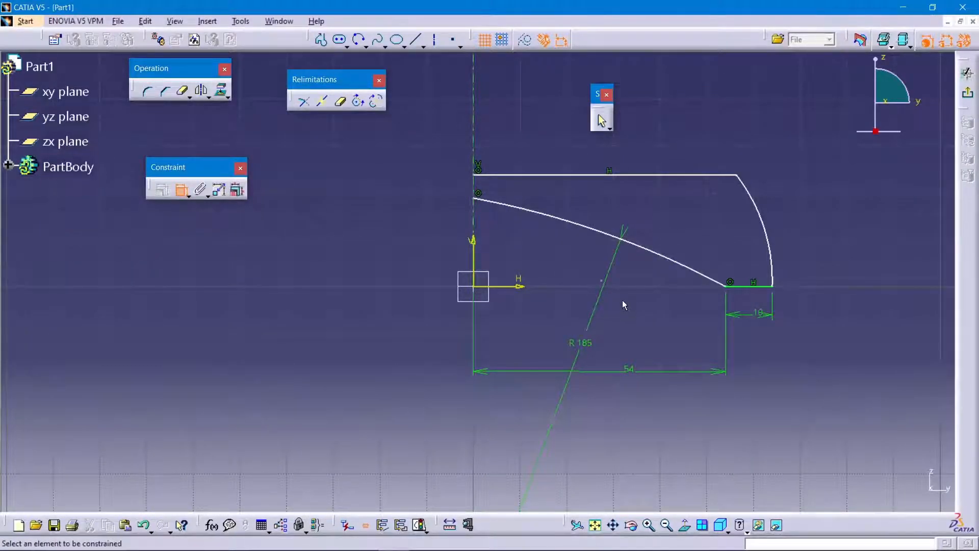
- Dimension the height from the short bottom line to the lower arc's end on the vertical axis and set it to 7.5 mm
left_click(754, 286)
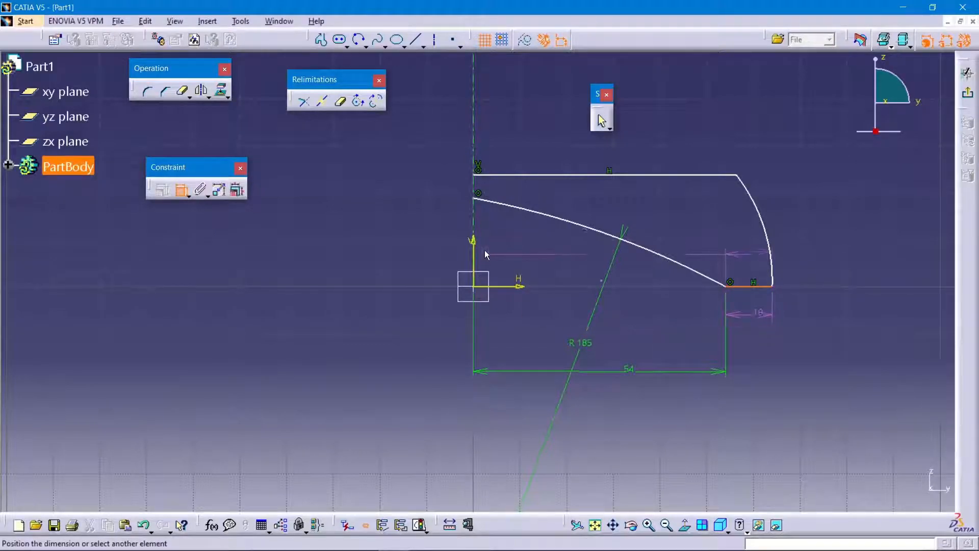
left_click(475, 198)
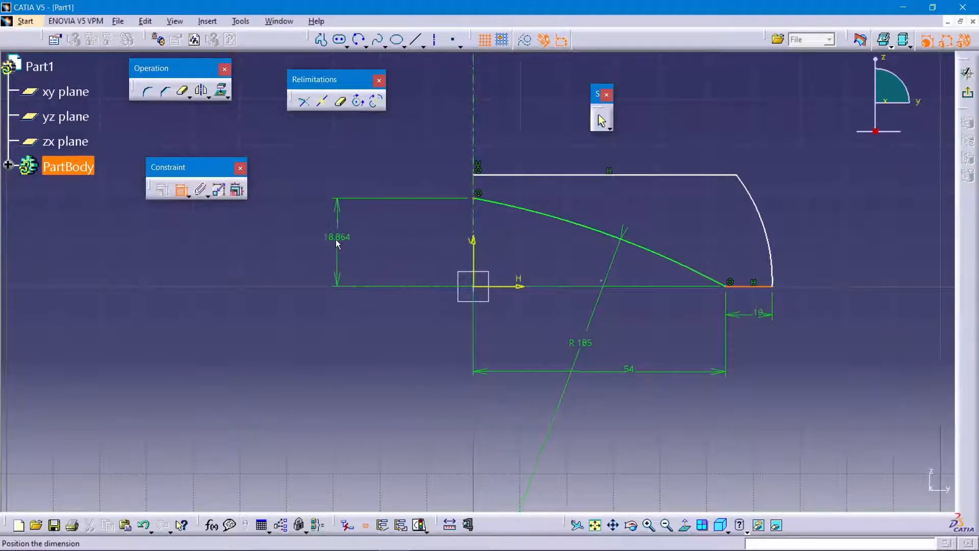
left_click(335, 240)
double_click(341, 239)
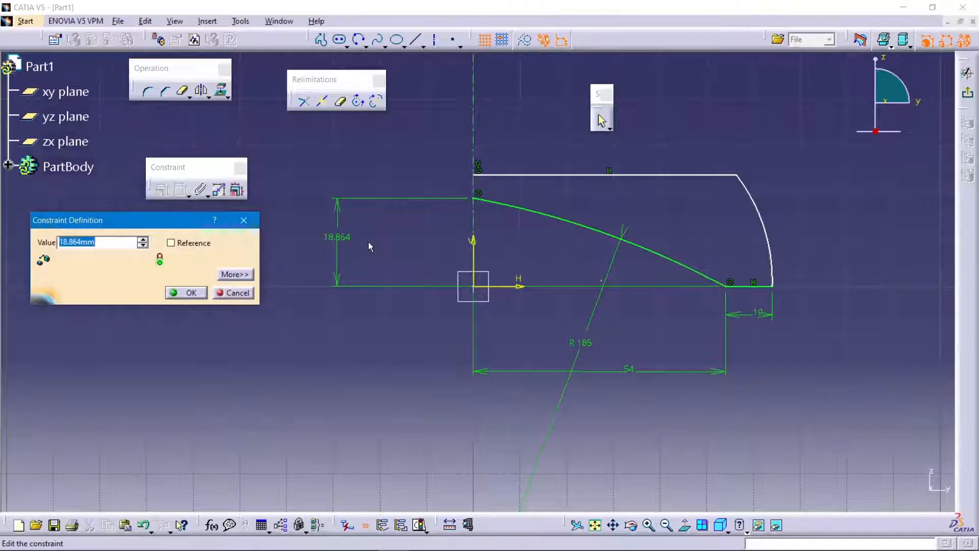
type("7.5")
key("Return")
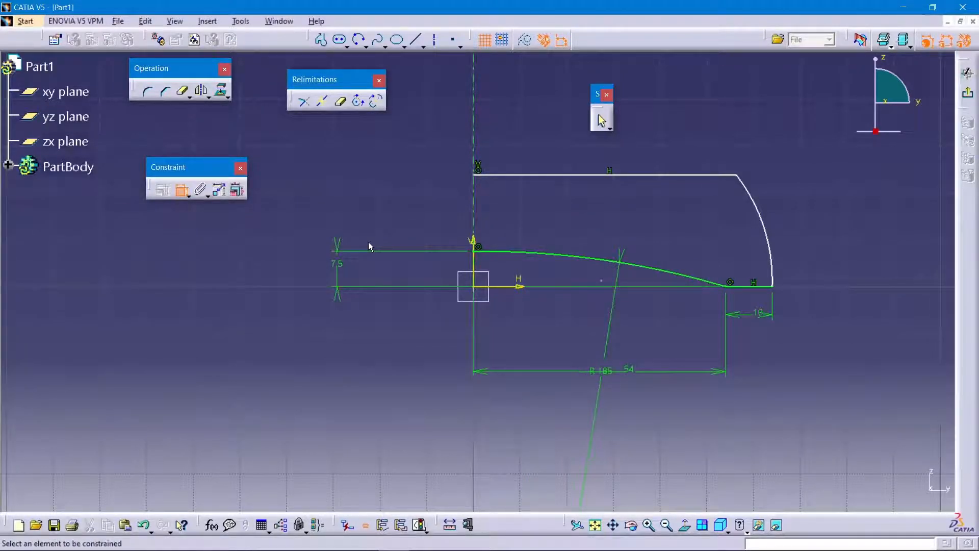
- Dimension the outer side arc's radius and set it to 7.5 mm
left_click(752, 202)
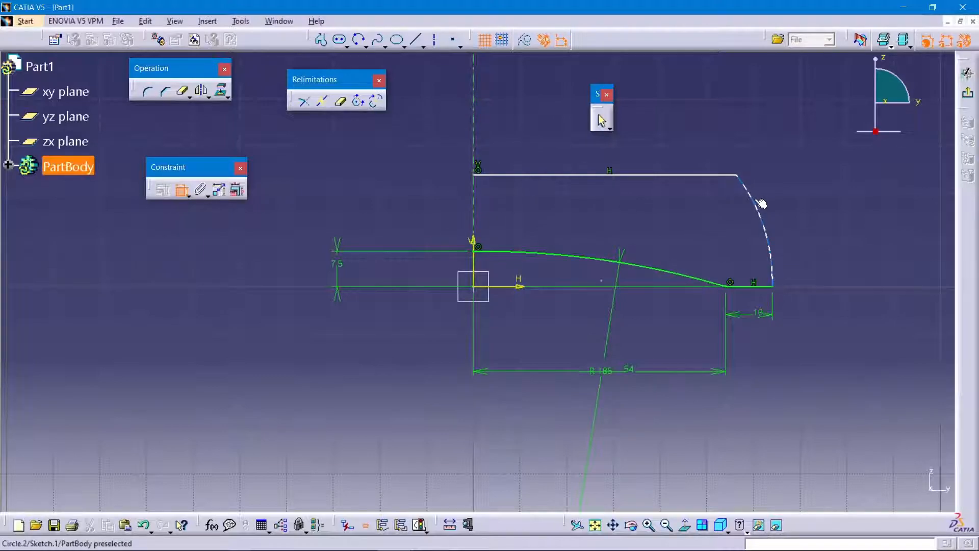
double_click(782, 182)
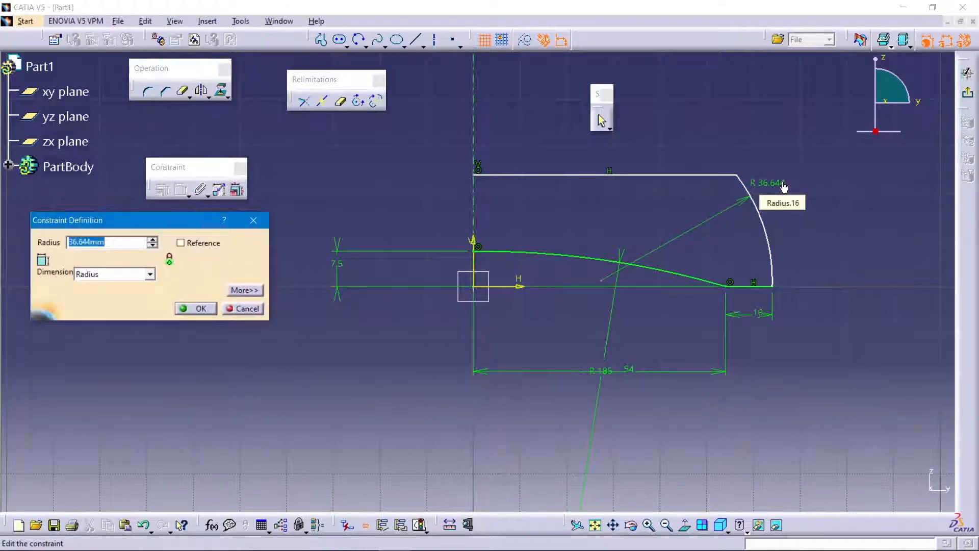
type("7.5")
key("Return")
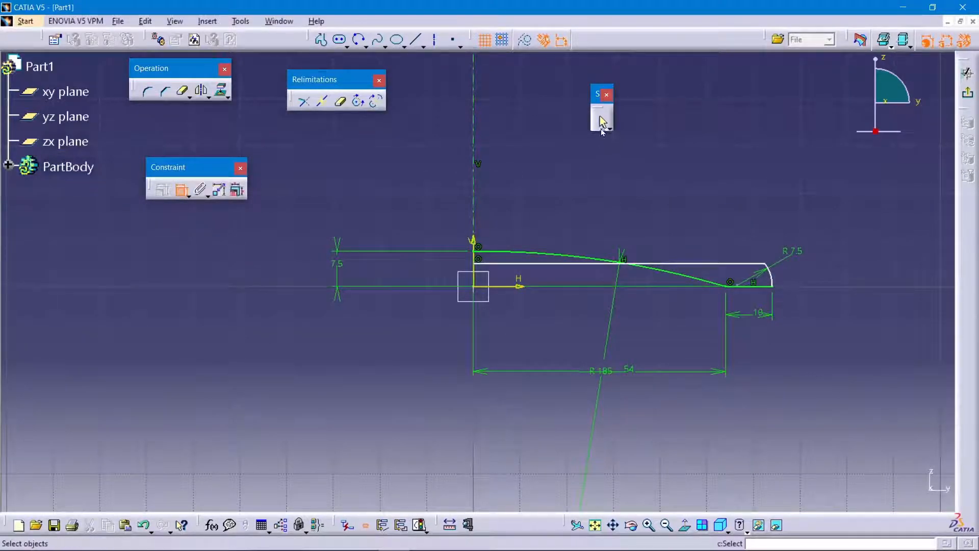
- Move the upper horizontal line upward until it lies clear above the lower arc
left_click(601, 122)
left_click_drag(526, 264, 515, 220)
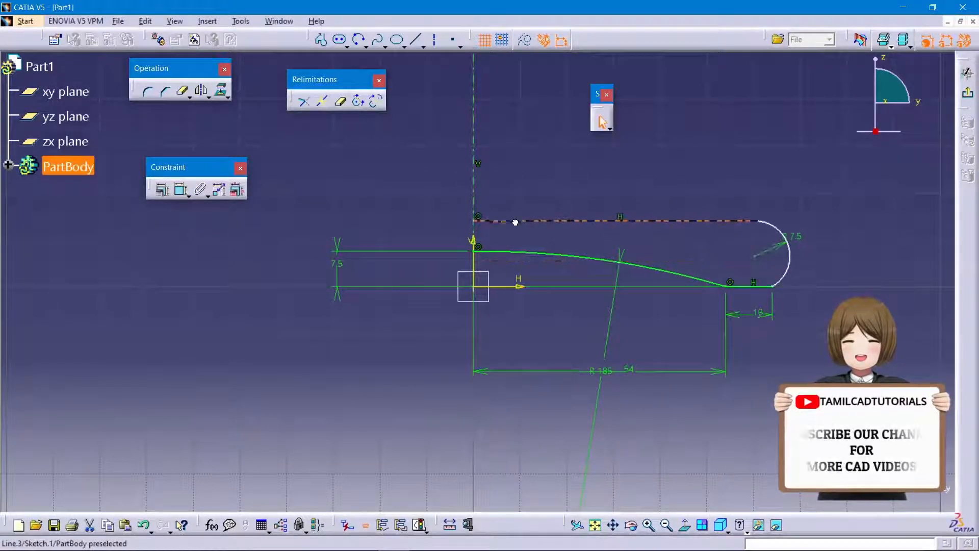
left_click(571, 175)
- Constrain the outer side arc to be tangent to the short bottom line
left_click(768, 286)
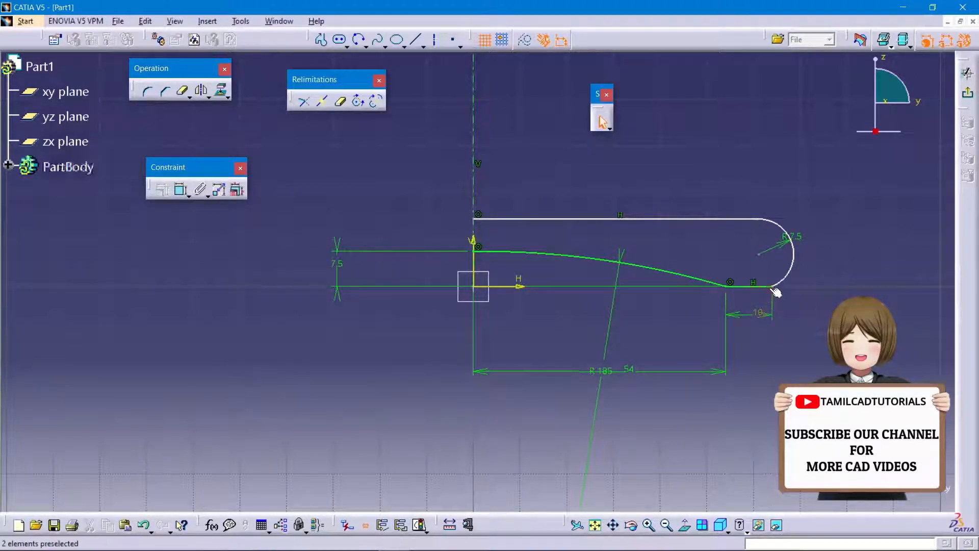
left_click(798, 283, "ctrl")
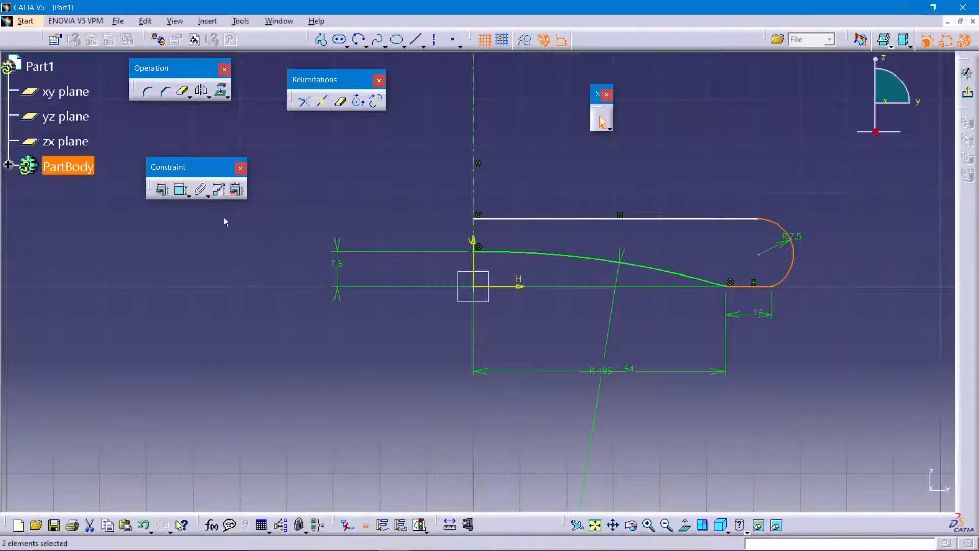
left_click(162, 189)
left_click(744, 142)
left_click(732, 234)
- Dimension the upper horizontal line's length and set it to 70 mm
middle_click_drag(566, 96, 458, 184)
left_click(181, 189)
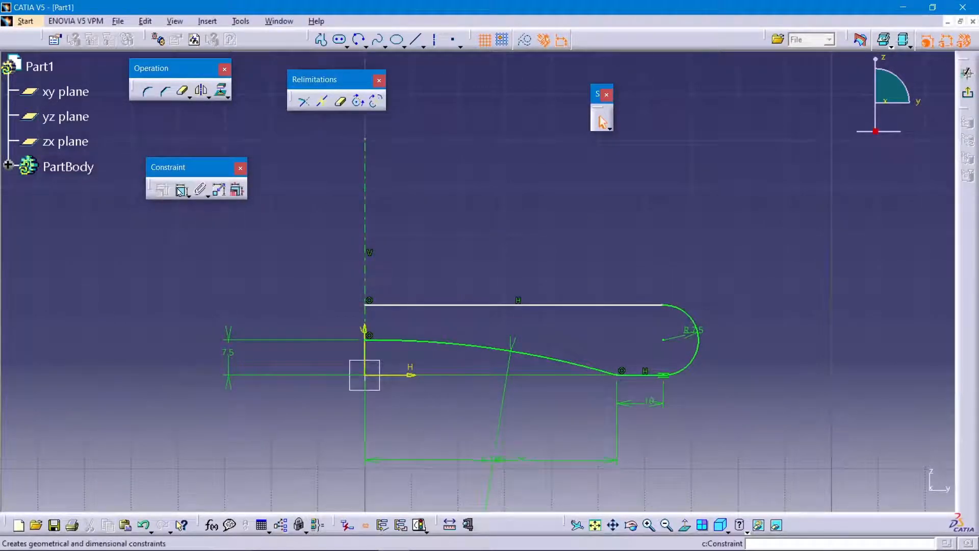
left_click(438, 305)
left_click(439, 269)
double_click(439, 269)
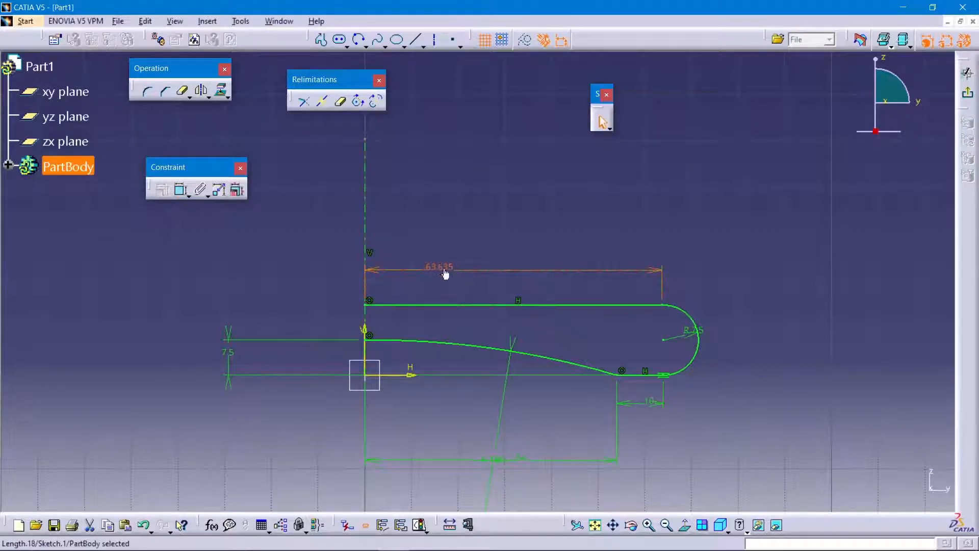
key("Return")
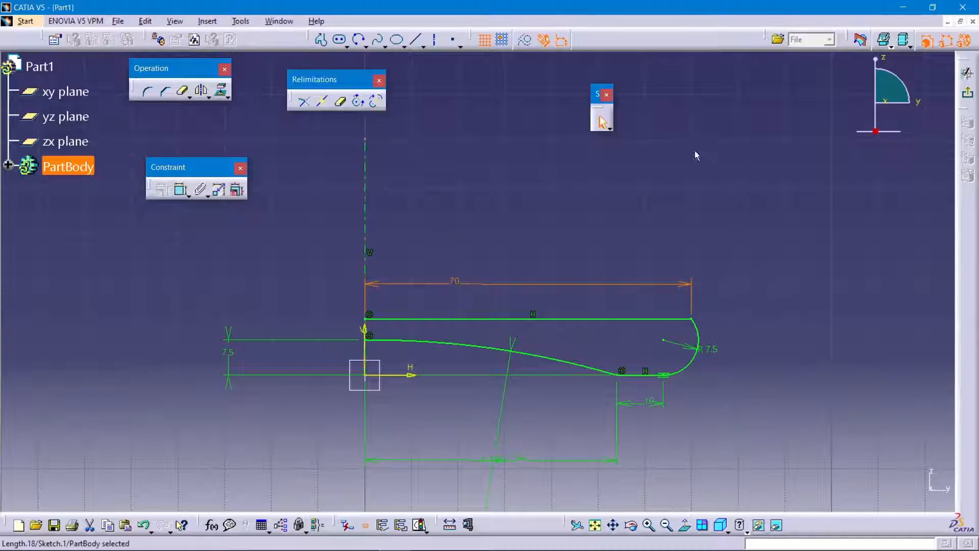
- Convert the upper horizontal line into a construction element
right_click(628, 319)
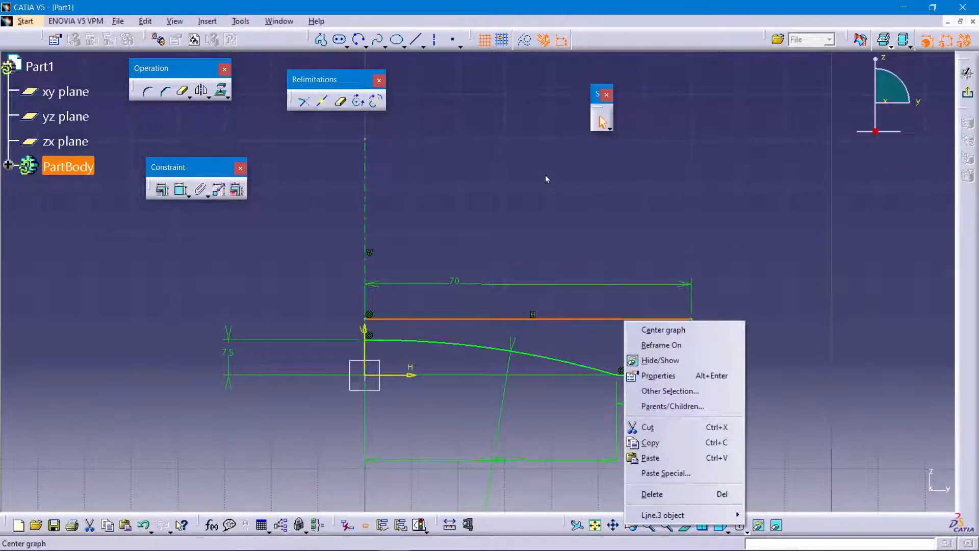
left_click(594, 315)
left_click(525, 40)
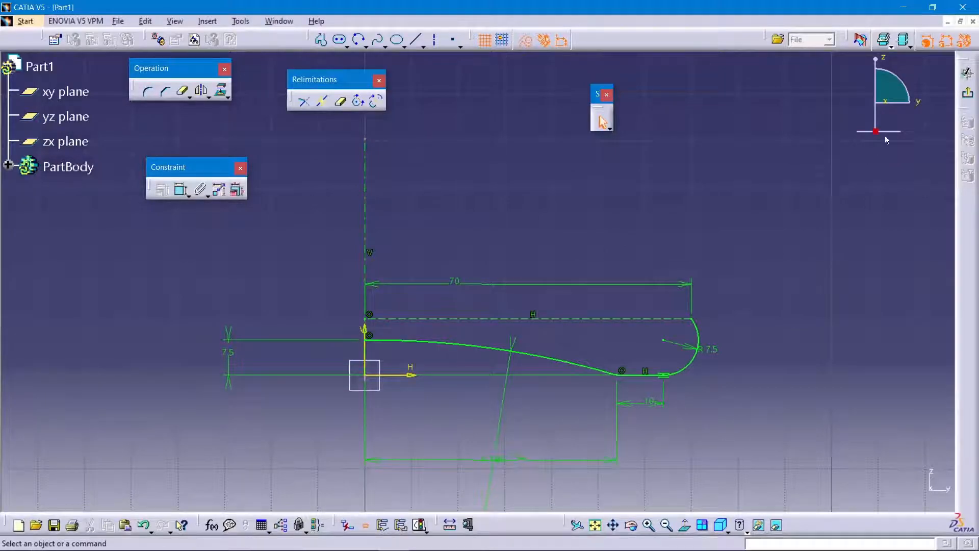
- Exit the sketch and revolve its profile 360 degrees into a surface about the default sketch axis
left_click(967, 73)
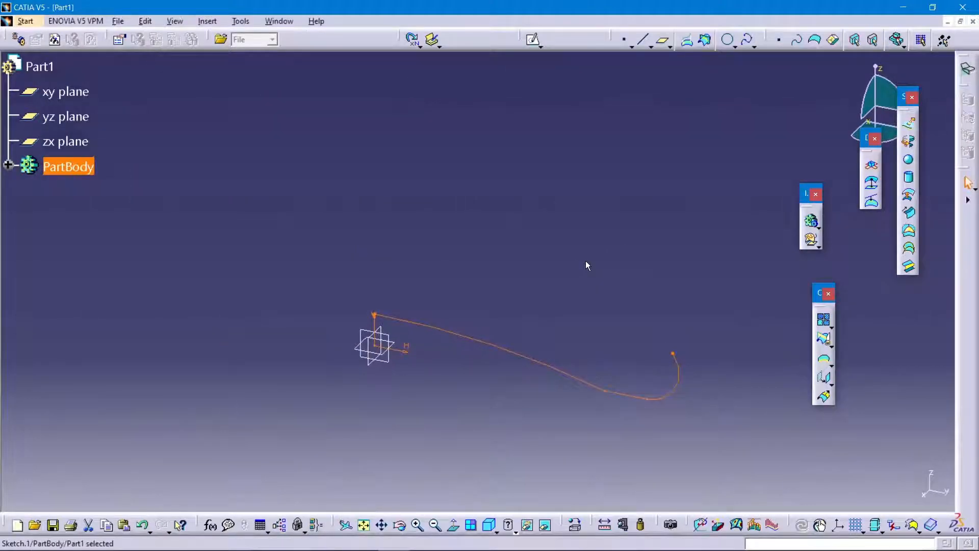
left_click(787, 467)
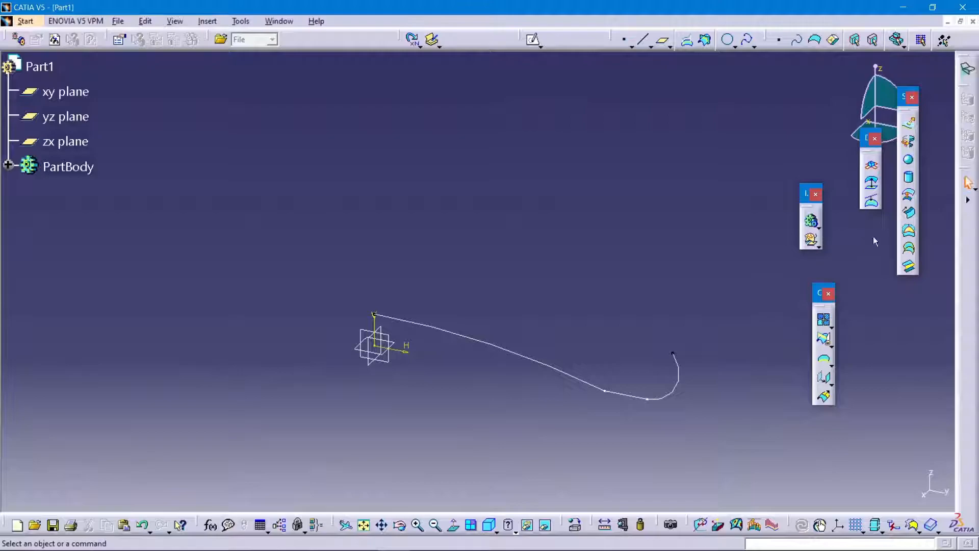
left_click(908, 142)
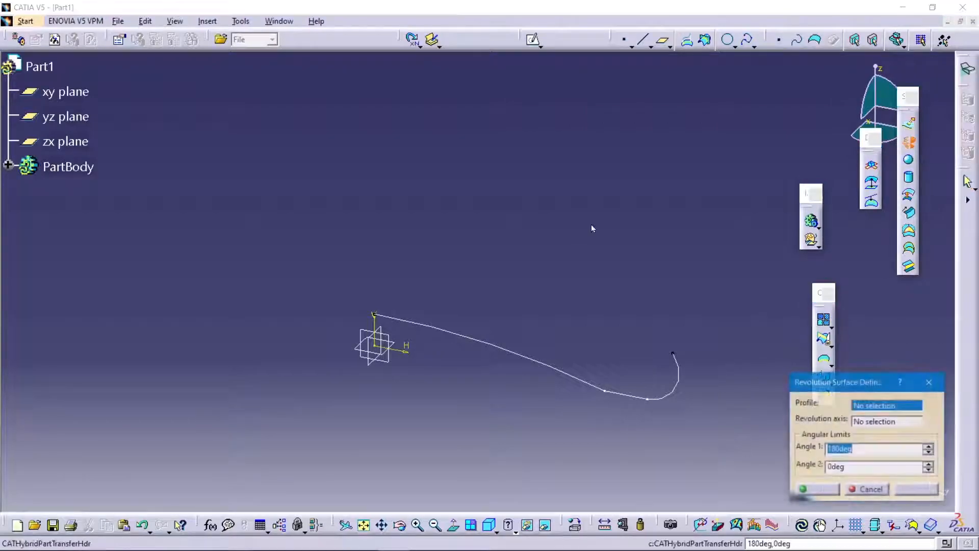
left_click(475, 336)
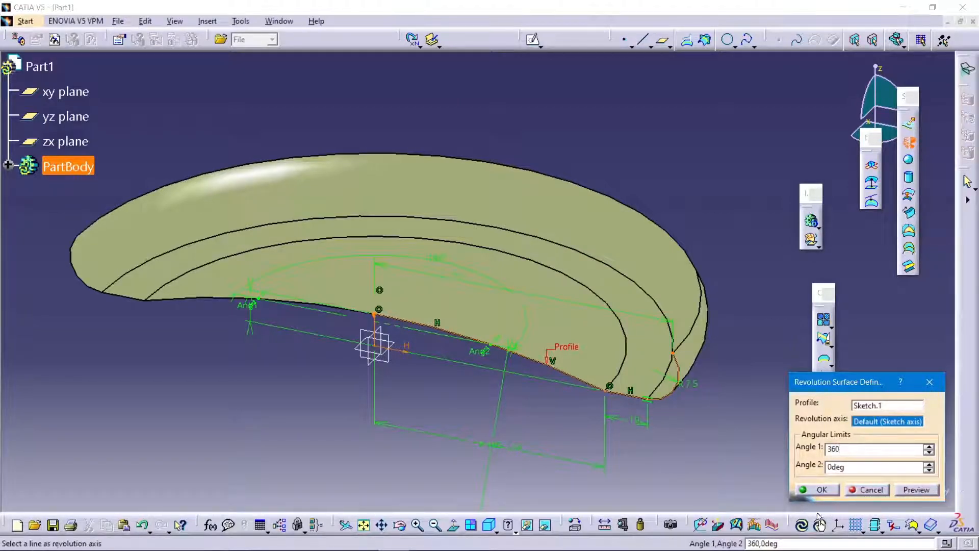
left_click(817, 490)
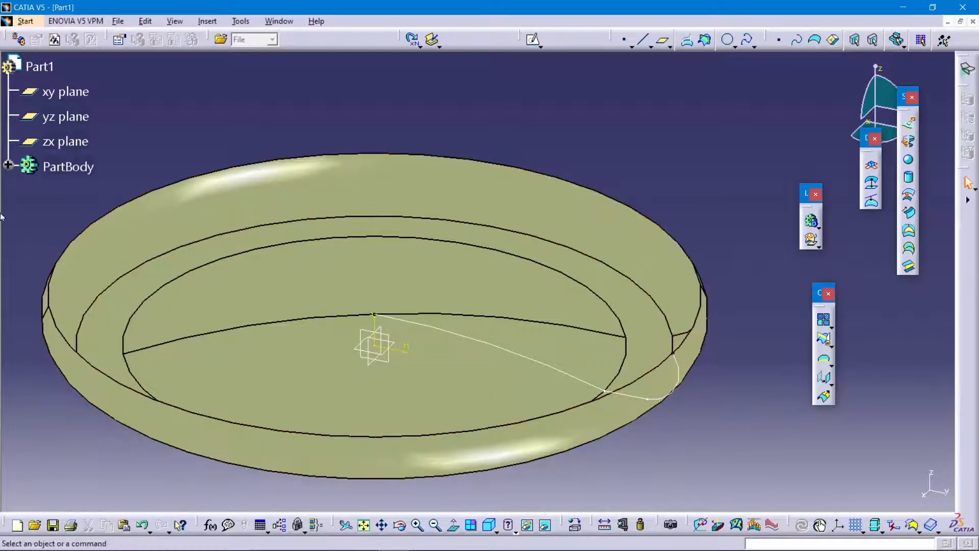
- Hide Sketch.1 under PartBody, leaving the revolved surface shown
left_click(7, 164)
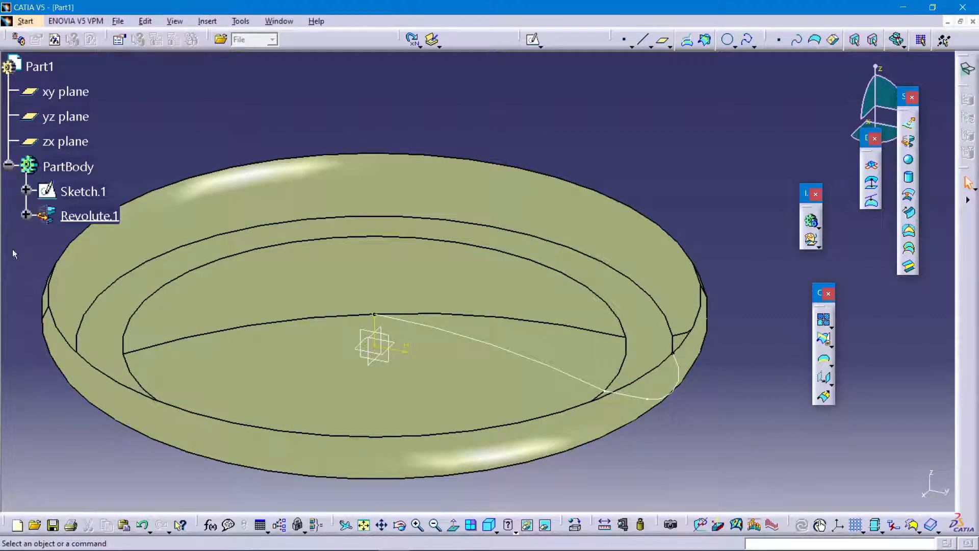
left_click(82, 190)
right_click(81, 190)
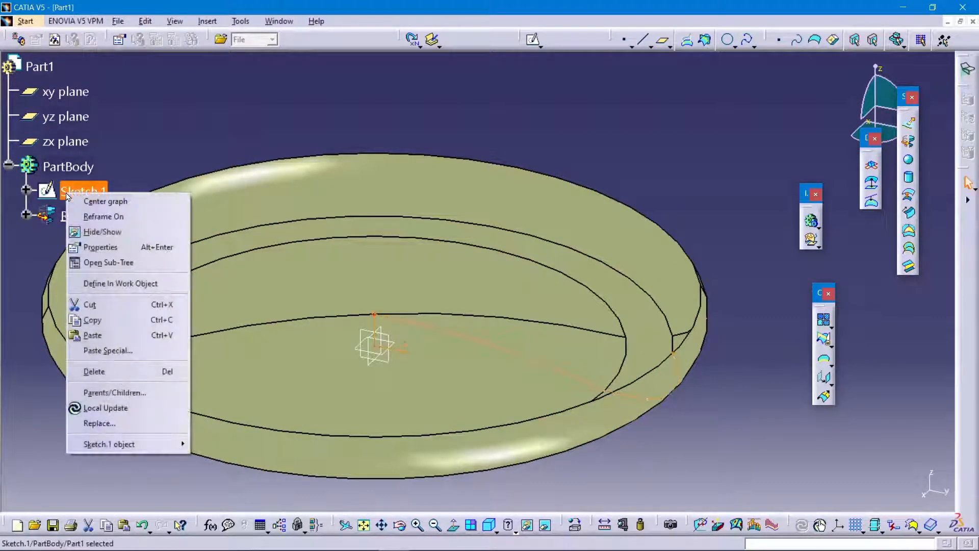
left_click(102, 232)
left_click(9, 165)
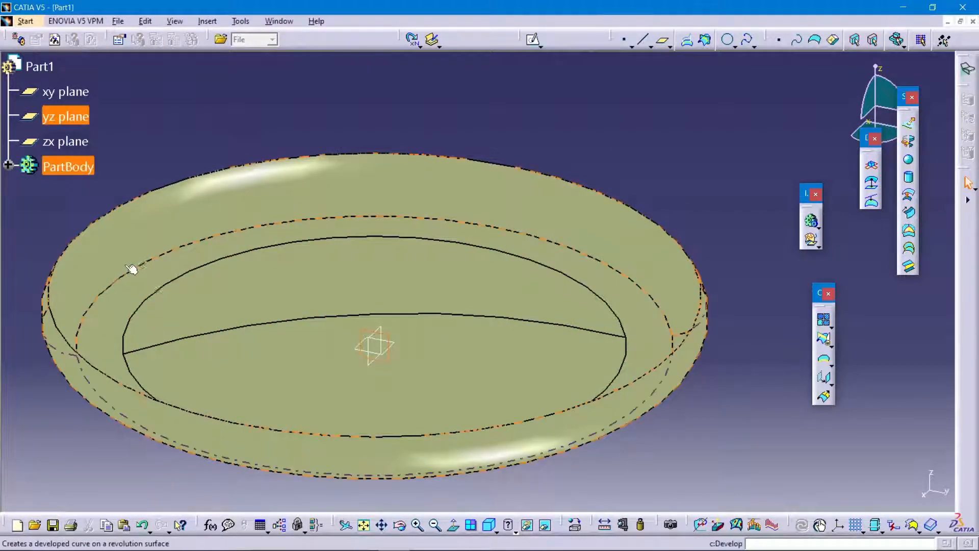
- Start a sketch on the yz plane and project the revolved surface's top rim into it as construction geometry
left_click(532, 40)
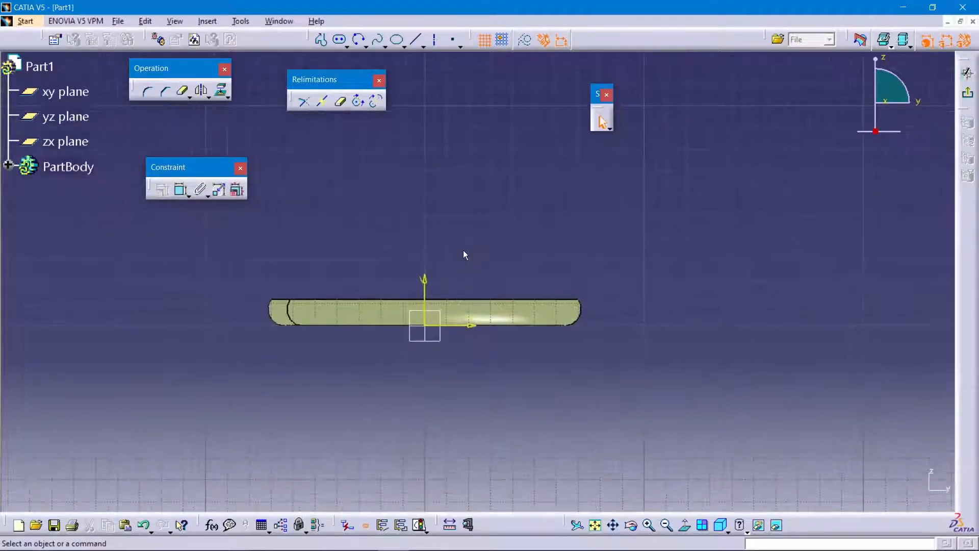
left_click(220, 91)
left_click(525, 40)
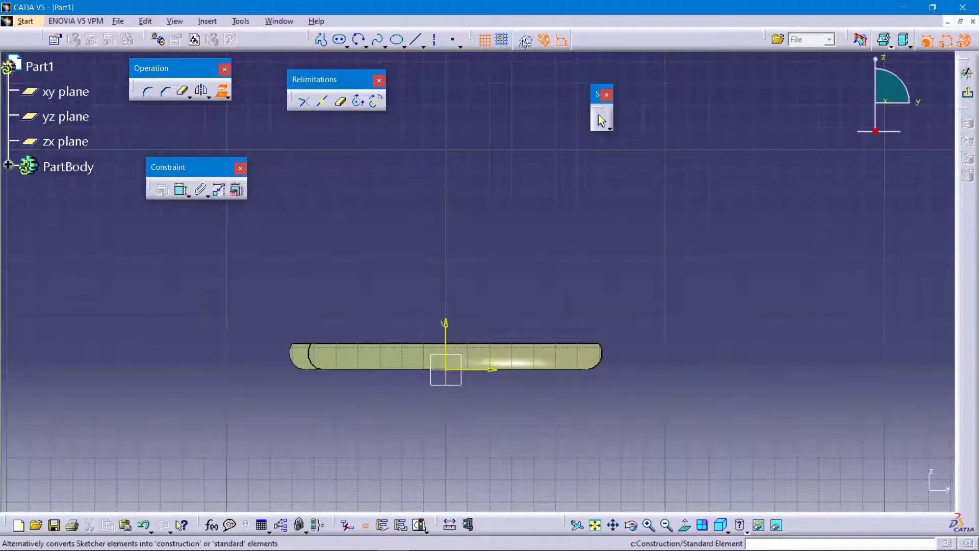
left_click(565, 343)
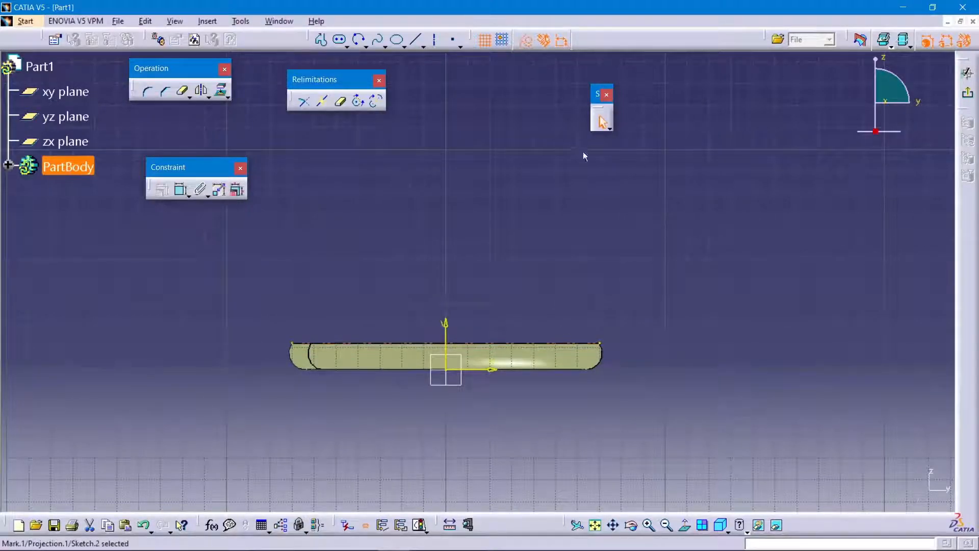
left_click(540, 225)
mouse_move(474, 262)
middle_mouse_down()
mouse_move(437, 292)
mouse_move(478, 282)
middle_mouse_up()
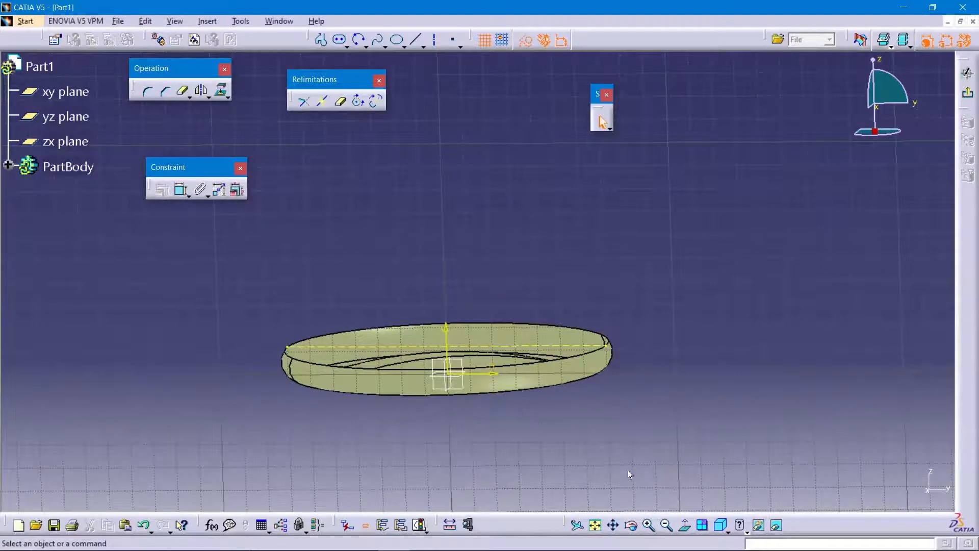
left_click(684, 525)
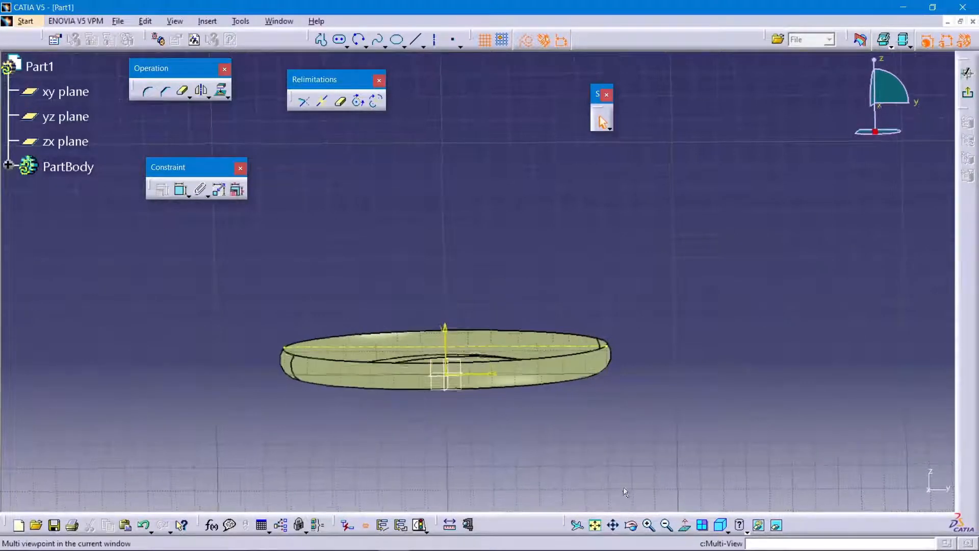
- Draw a vertical axis line upward from the middle of the projected rim line
middle_click_drag(462, 420, 449, 456)
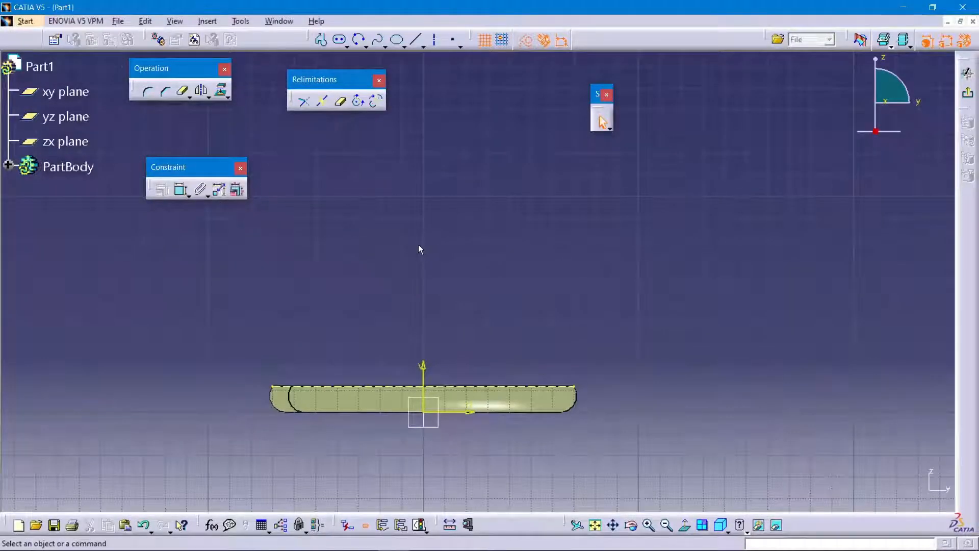
middle_click_drag(418, 244, 409, 305, "ctrl")
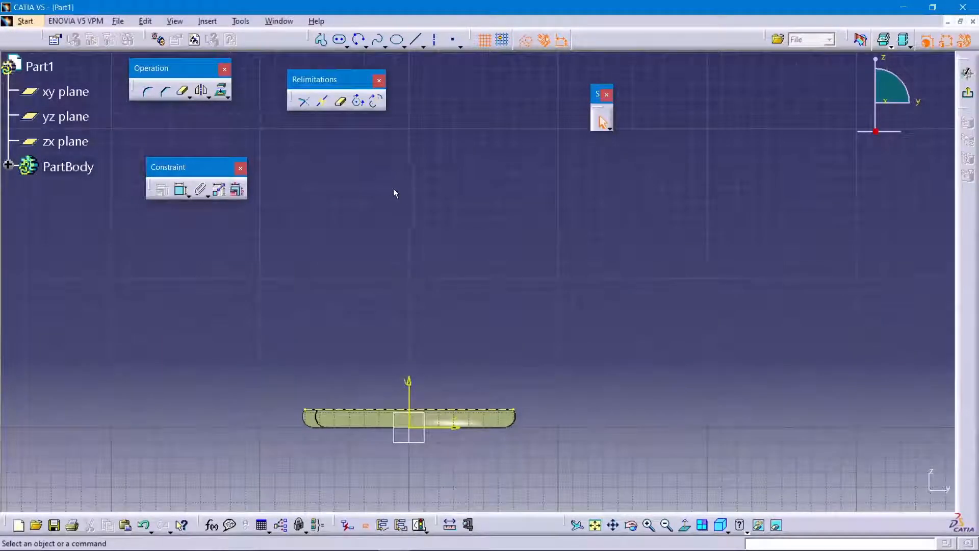
left_click(437, 41)
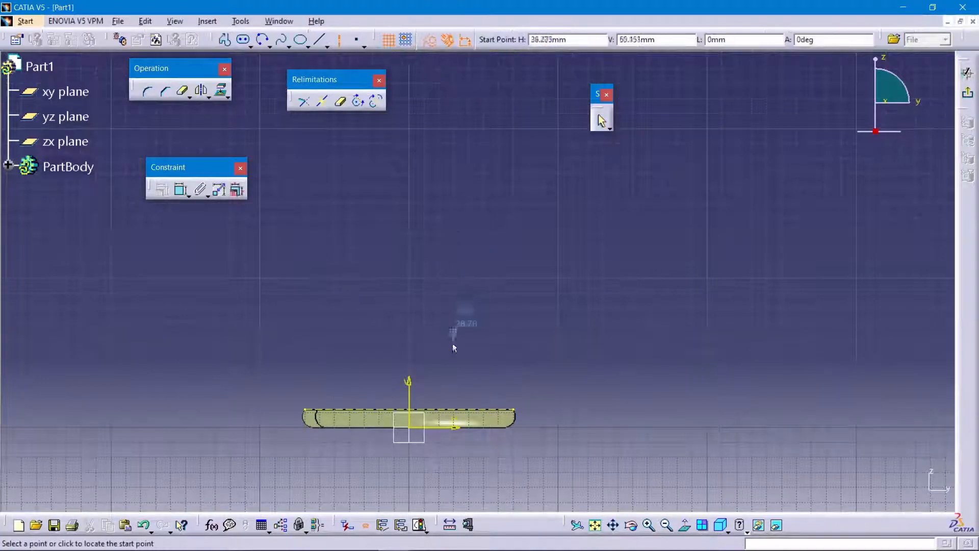
left_click(413, 403)
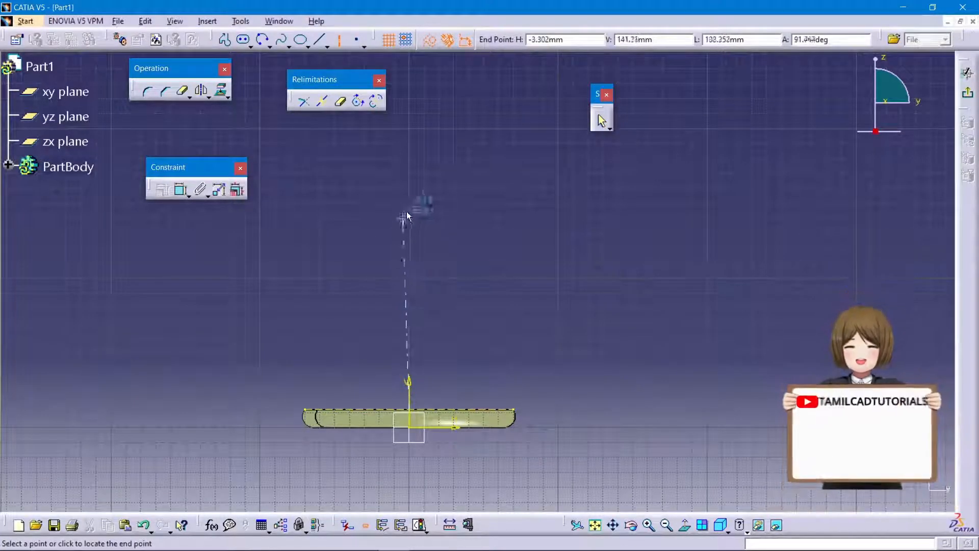
left_click(409, 181)
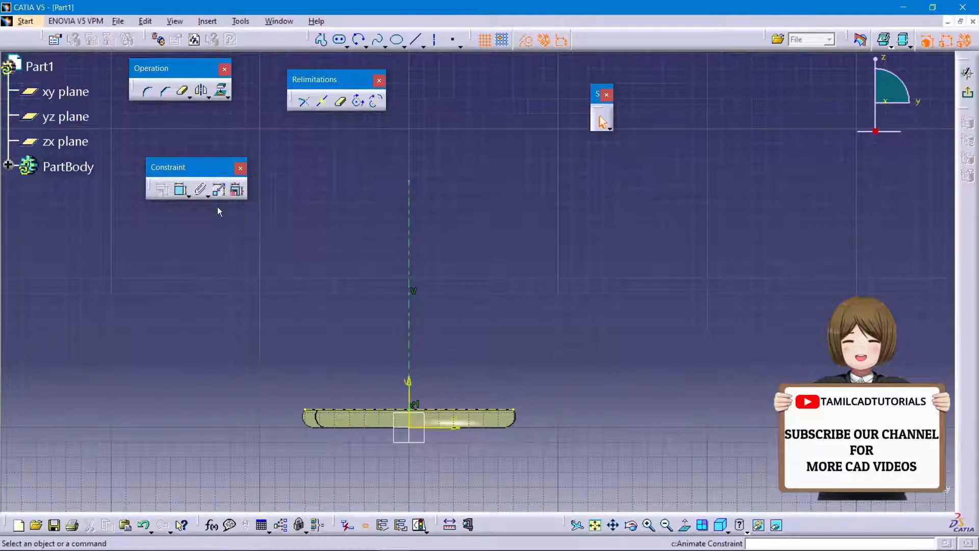
- Dimension the vertical axis line's length and set it to 150 mm
left_click(181, 191)
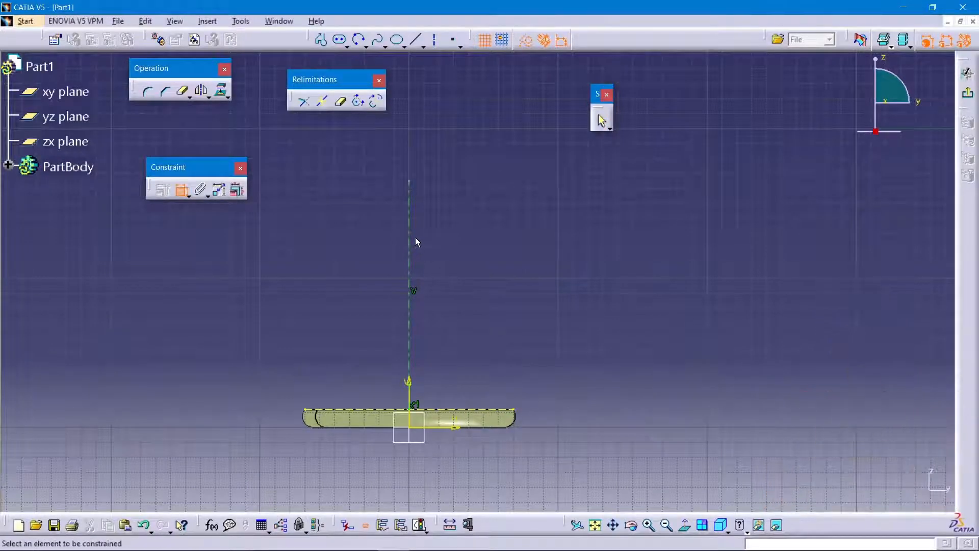
left_click(409, 237)
left_click(351, 245)
double_click(341, 237)
type("1")
key("Return")
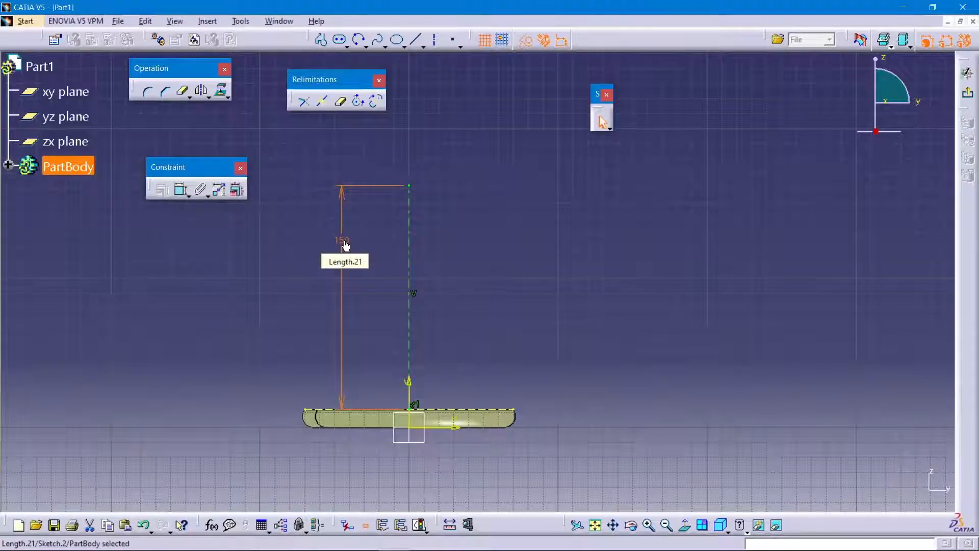
left_click(378, 177)
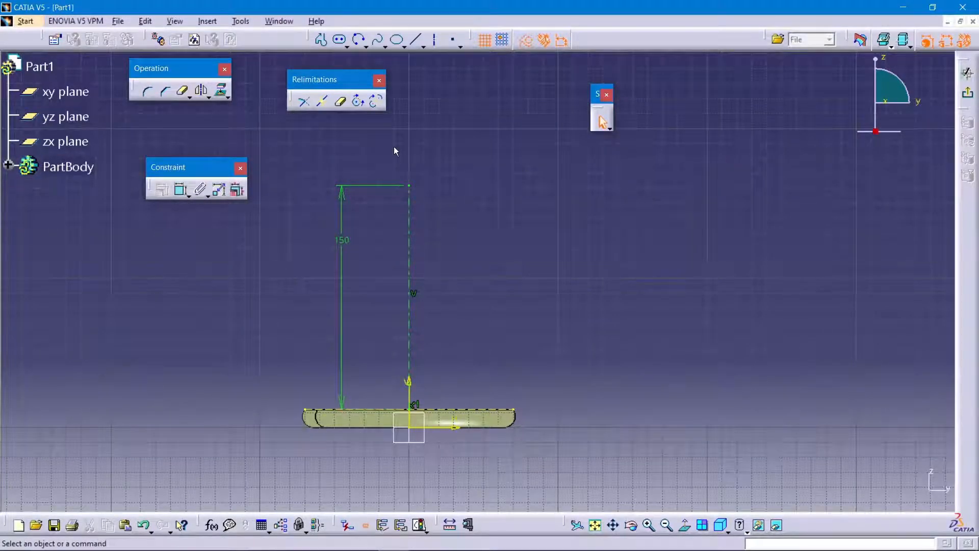
- Draw an outward-bulging three-point arc, as a standard element, from the projected rim's right end up about 153 mm, near the axis's top level
left_click(366, 46)
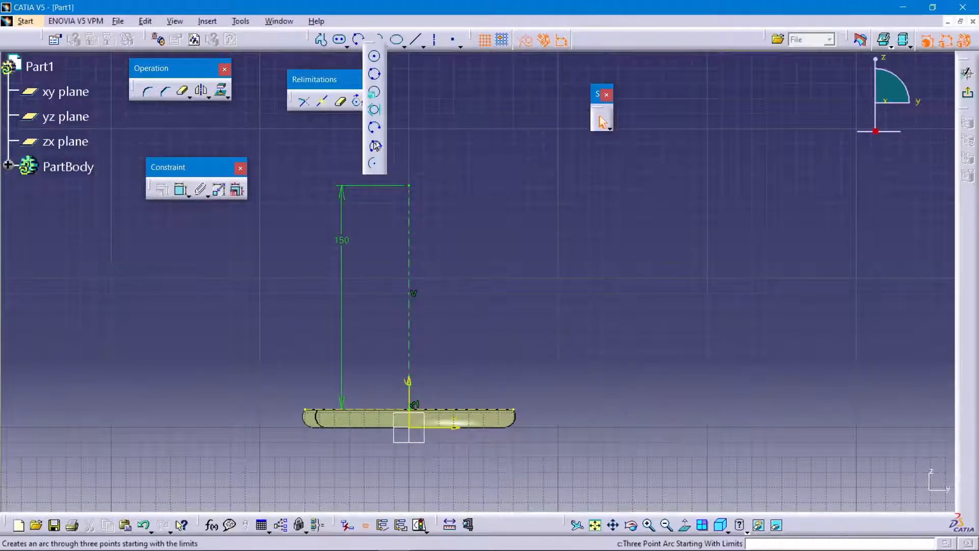
left_click(375, 128)
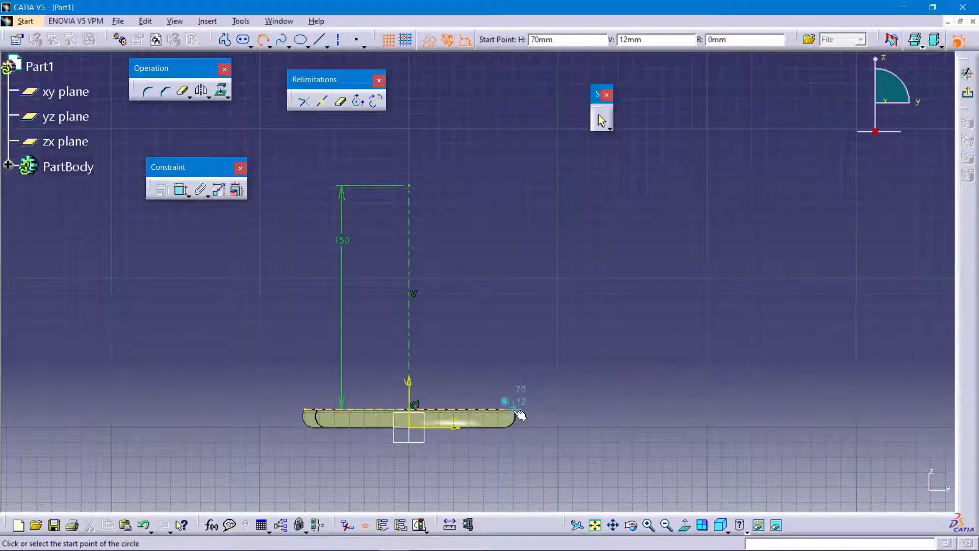
left_click(516, 411)
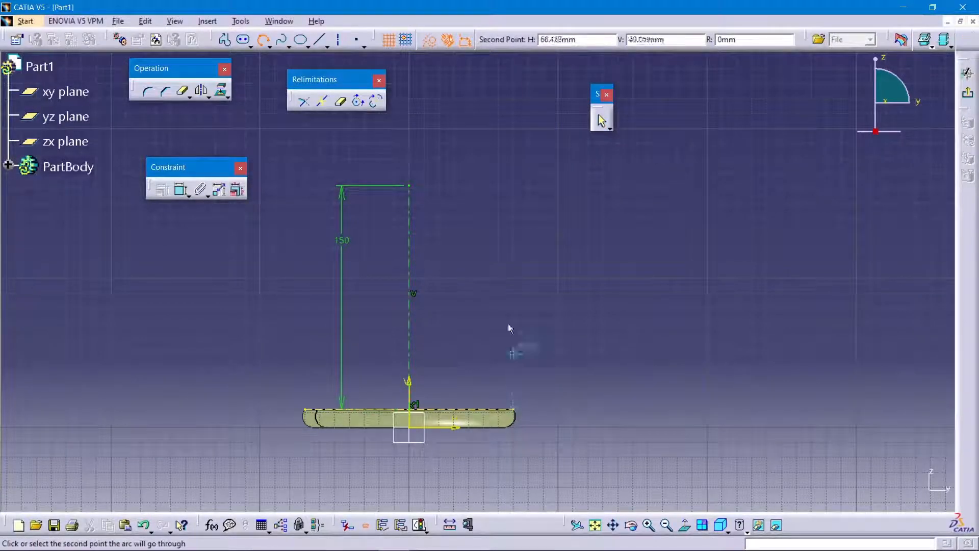
left_click(486, 187)
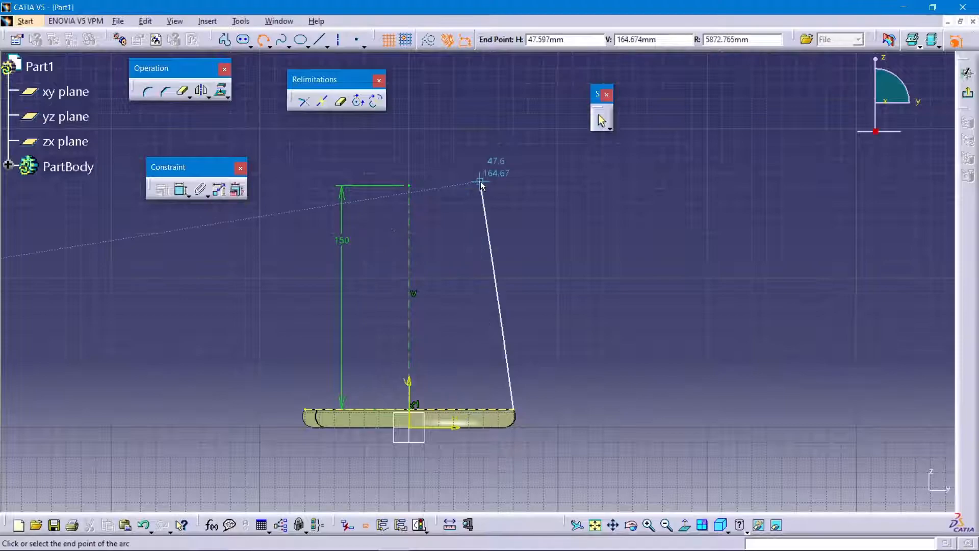
left_click(478, 186)
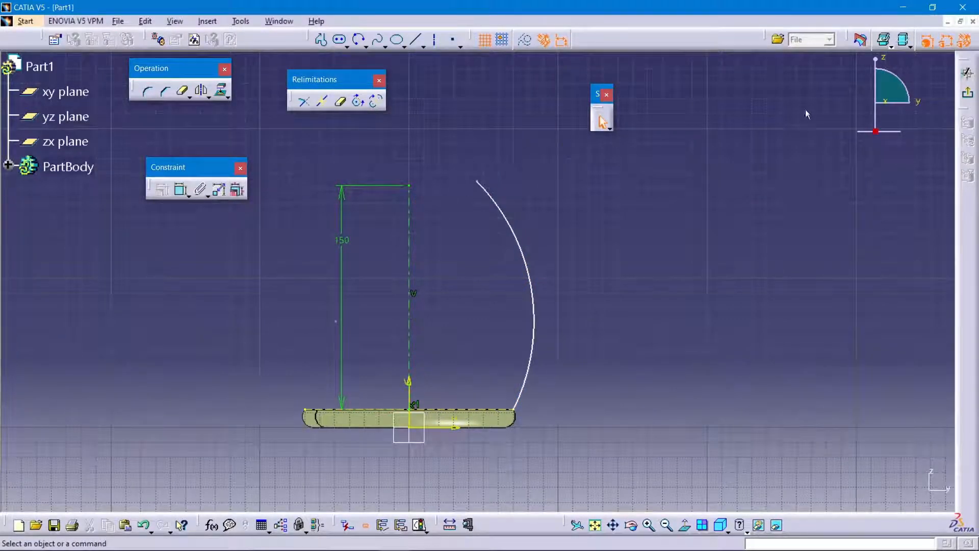
- Dimension the vertical distance between the arc's lower and upper endpoints and set it to 150 mm
left_click(179, 193)
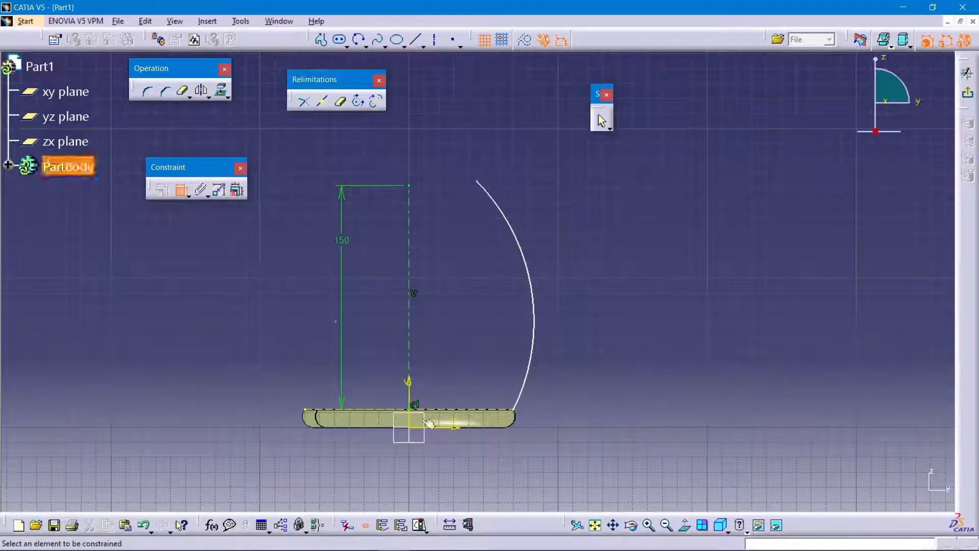
left_click(515, 410)
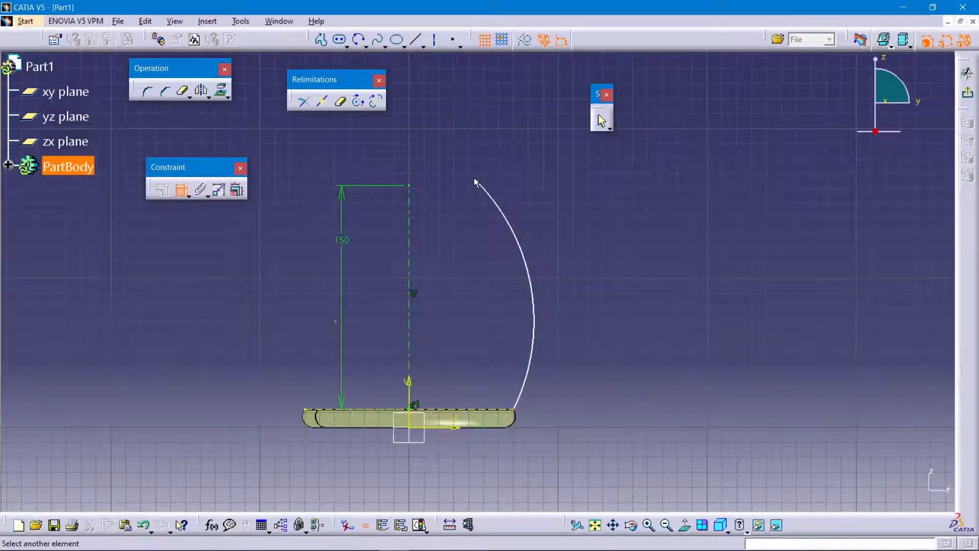
left_click(476, 181)
right_click(640, 279)
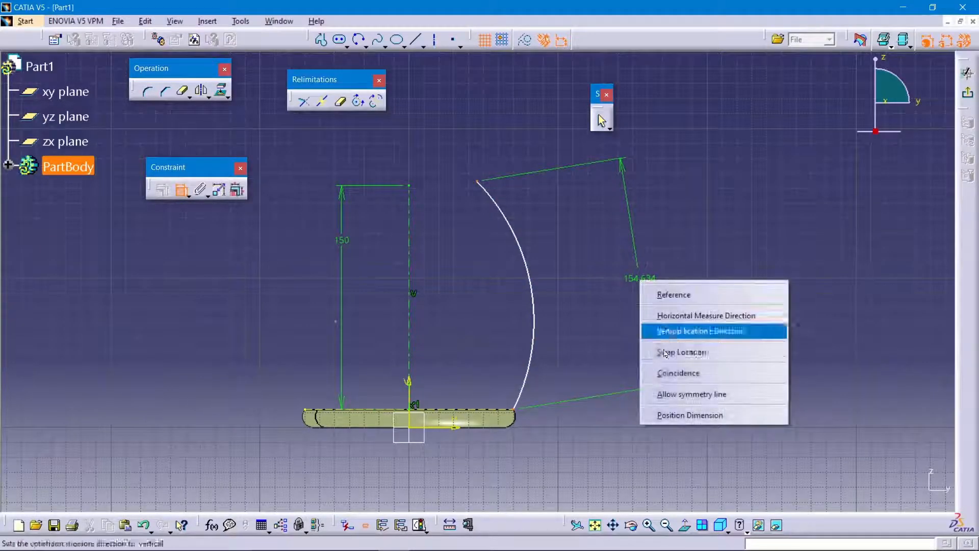
left_click(677, 332)
left_click(653, 325)
double_click(654, 325)
type("15")
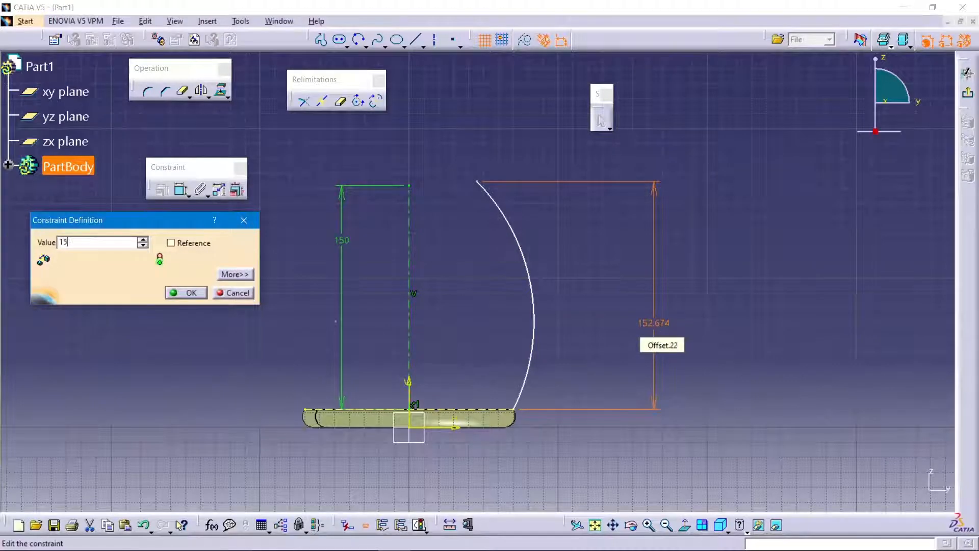
type("0")
key("Return")
- Add a radius dimension to the body arc and set it to 195 mm
left_click(530, 274)
left_click(162, 190)
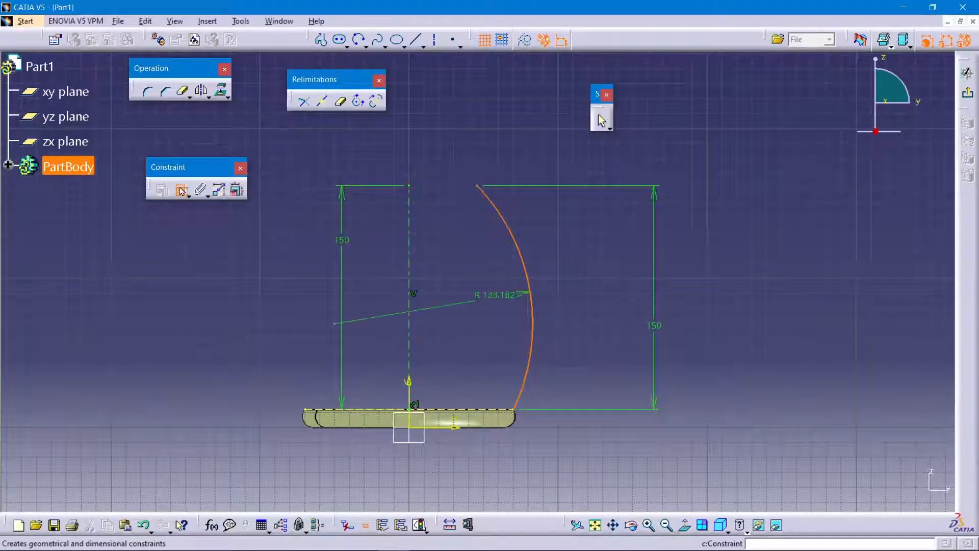
double_click(450, 253)
type("195")
key("Return")
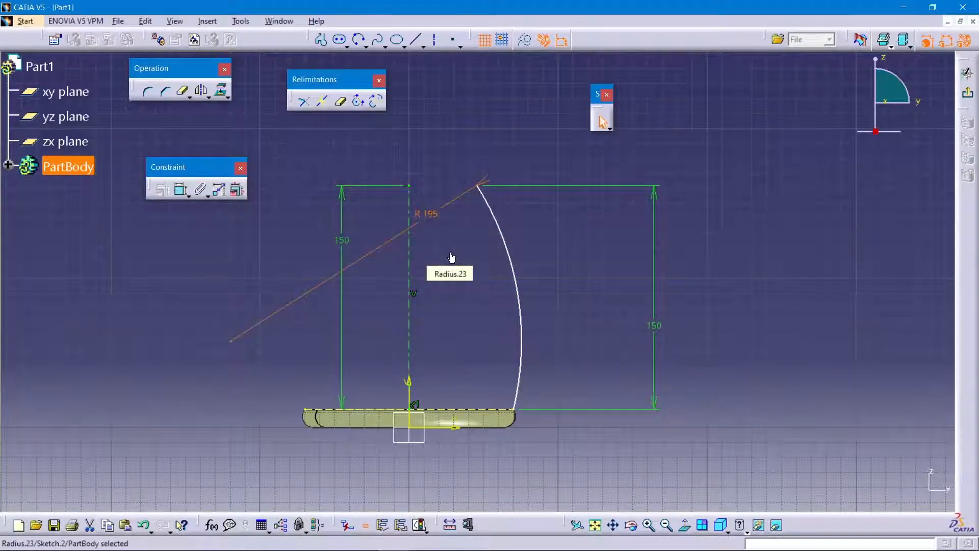
- Dimension the horizontal distance from the axis's top end to the arc's upper endpoint and set it to 60 mm
left_click(181, 189)
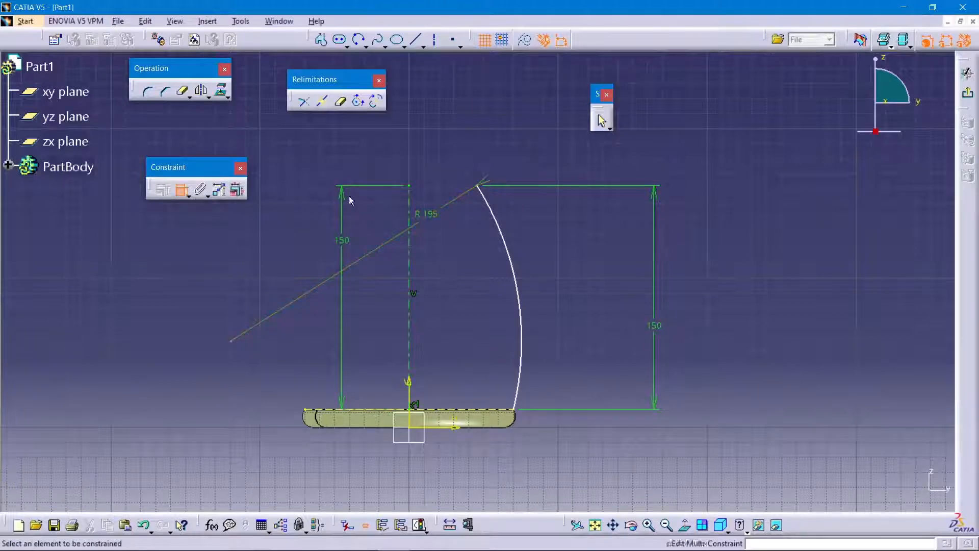
left_click(411, 186)
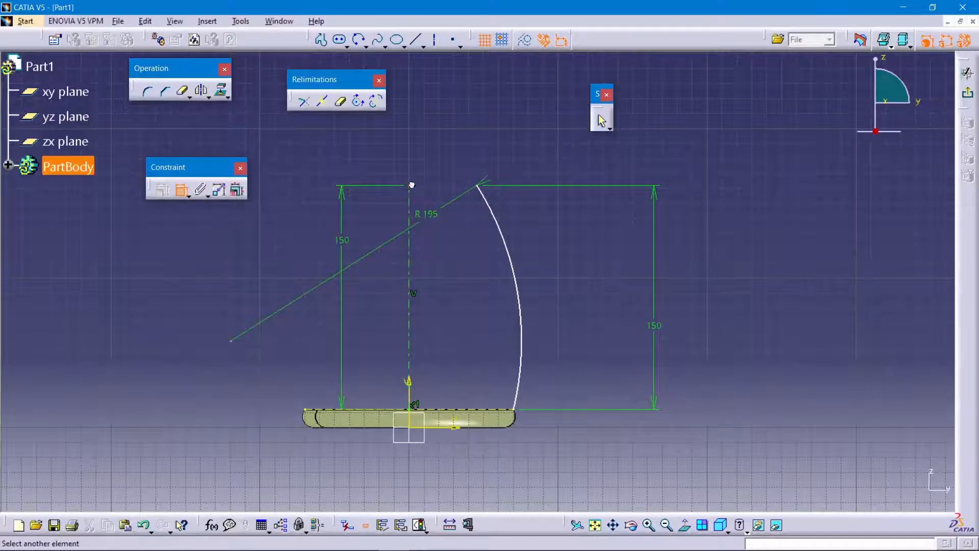
left_click(479, 185)
left_click(453, 153)
double_click(452, 153)
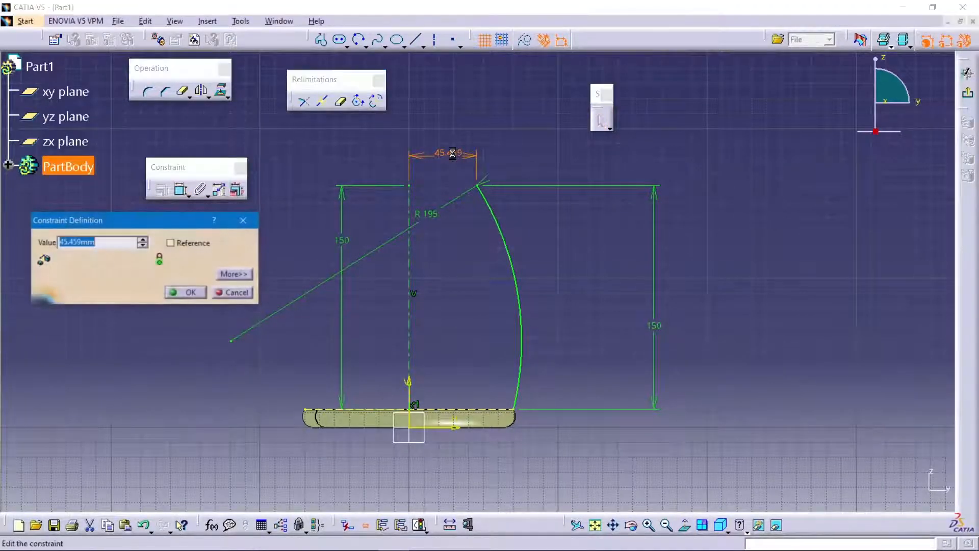
type("50")
key("Return")
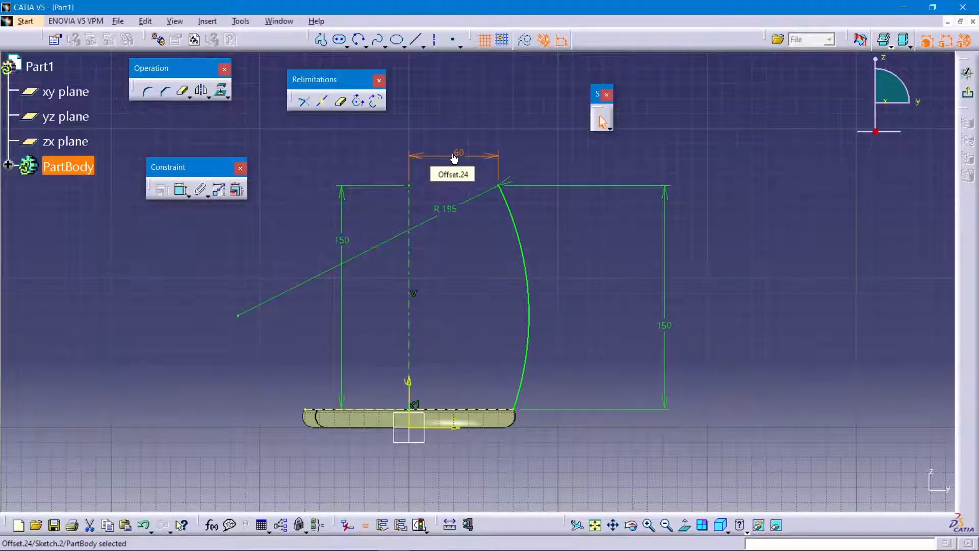
- Finish the body sketch and revolve it as a surface through 360 degrees about its sketch axis
left_click(968, 92)
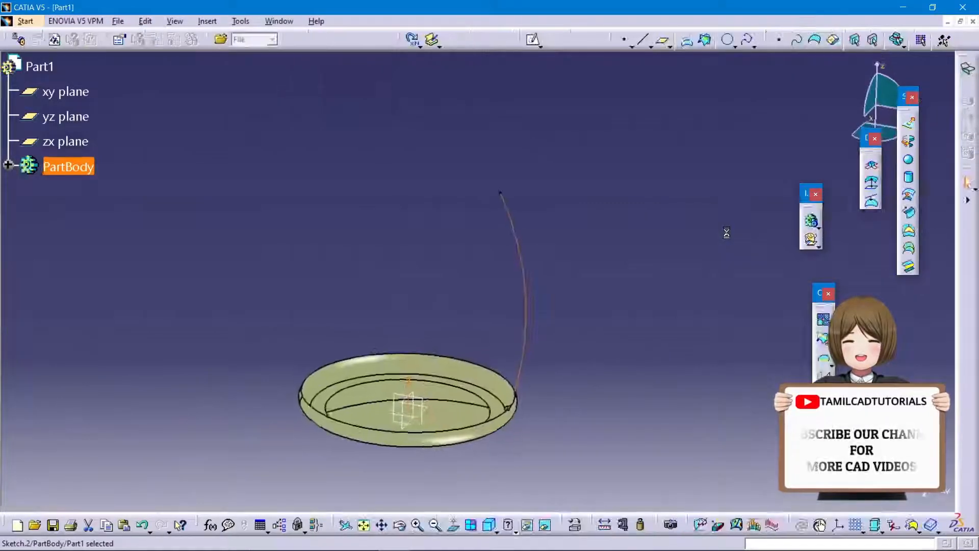
left_click(669, 289)
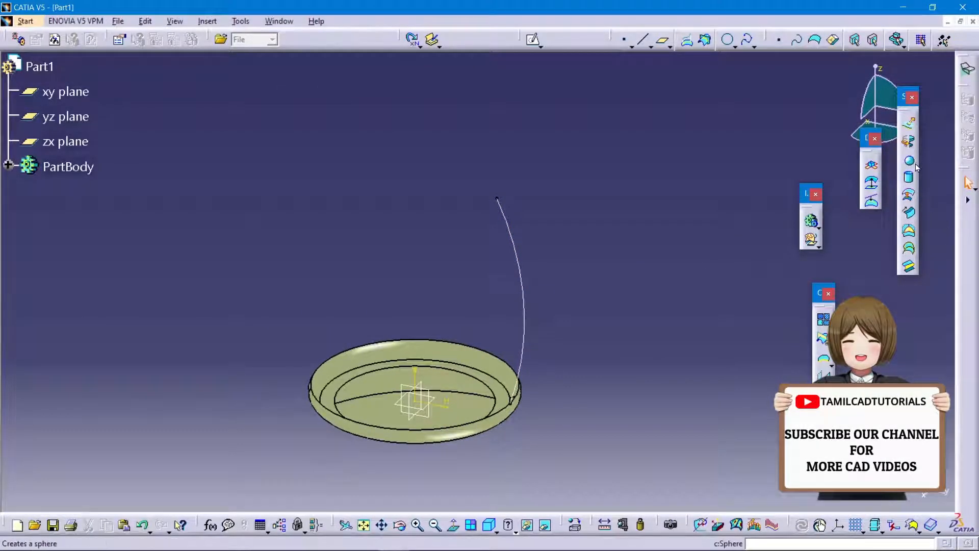
left_click(908, 141)
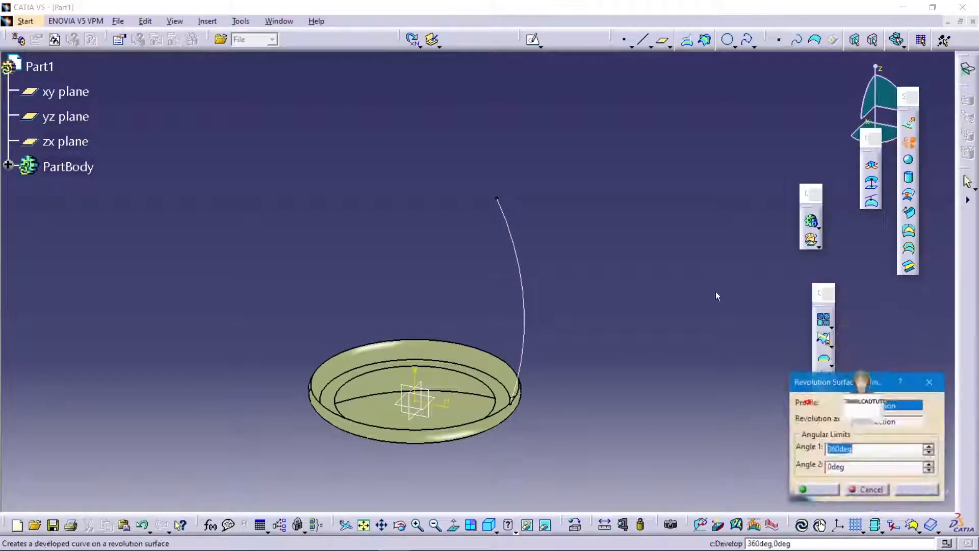
left_click(521, 259)
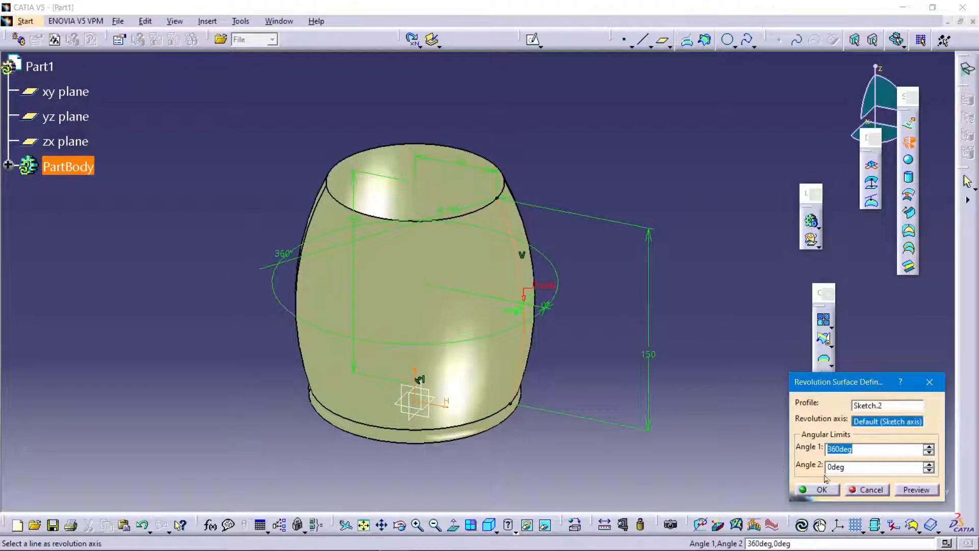
left_click(815, 493)
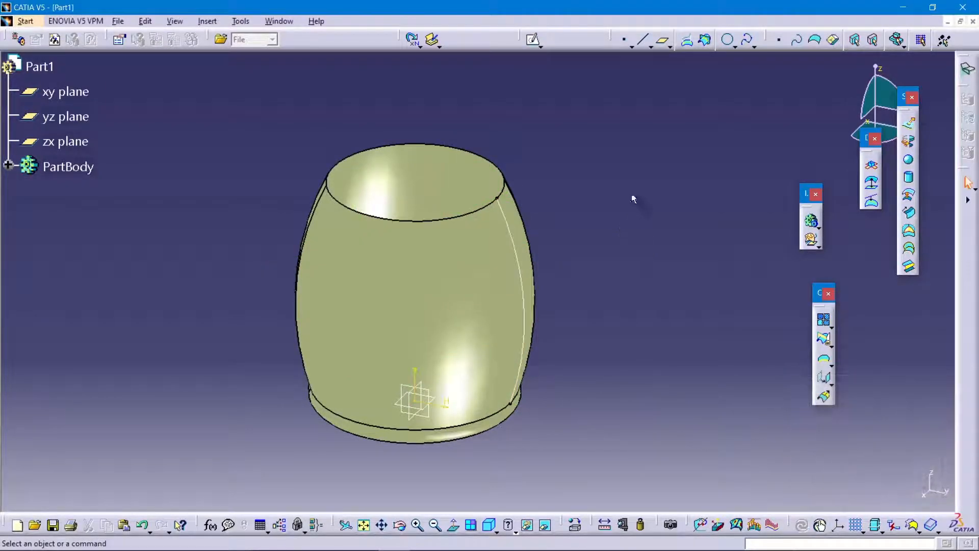
- Hide Sketch.2, the profile sketch of the revolved body
left_click(8, 164)
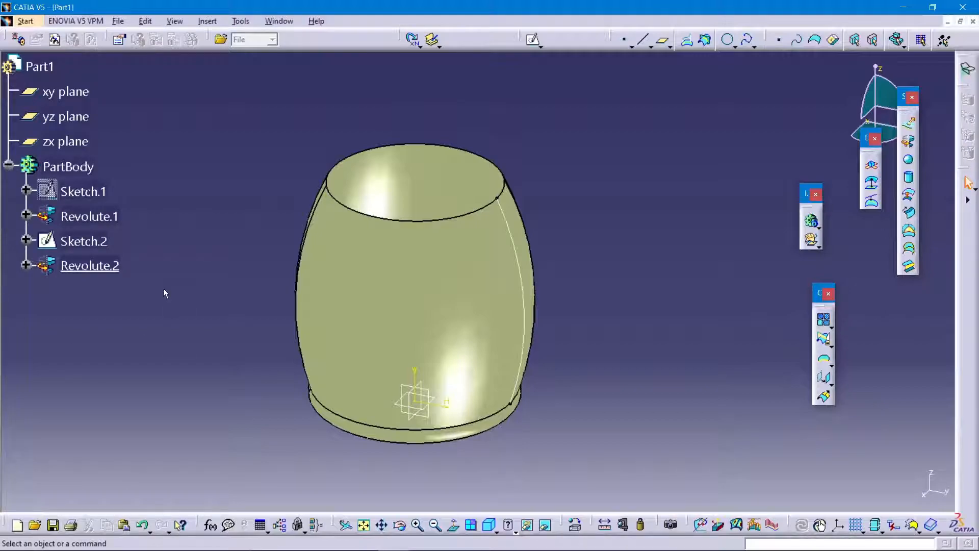
right_click(99, 250)
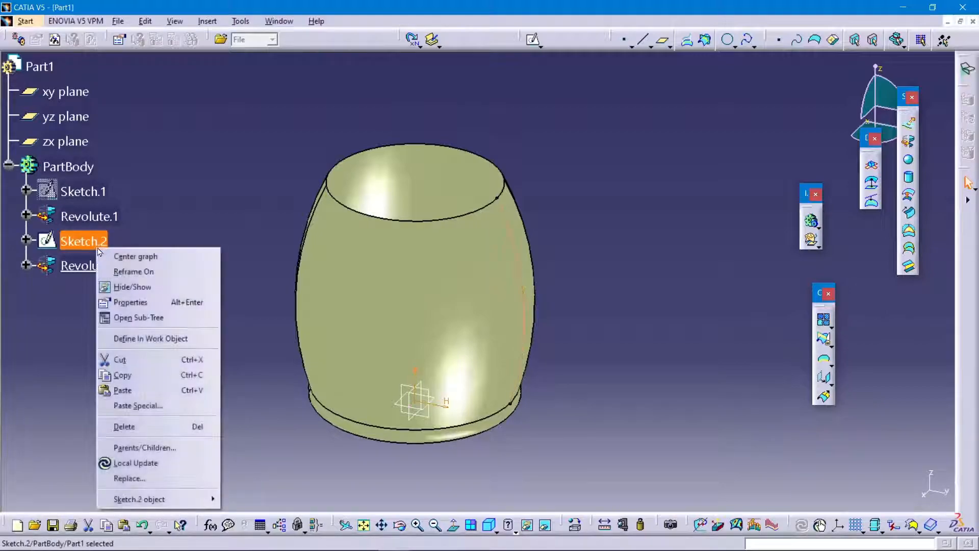
left_click(132, 286)
left_click(9, 165)
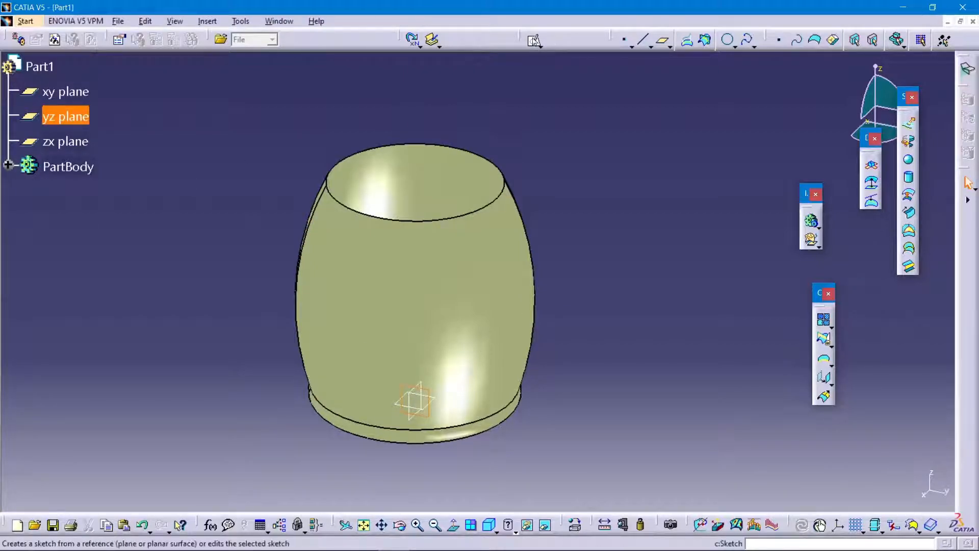
- Start a sketch on the yz plane and project the body's top rim into it as construction geometry
left_click(532, 39)
middle_click_drag(572, 263, 574, 307, "ctrl")
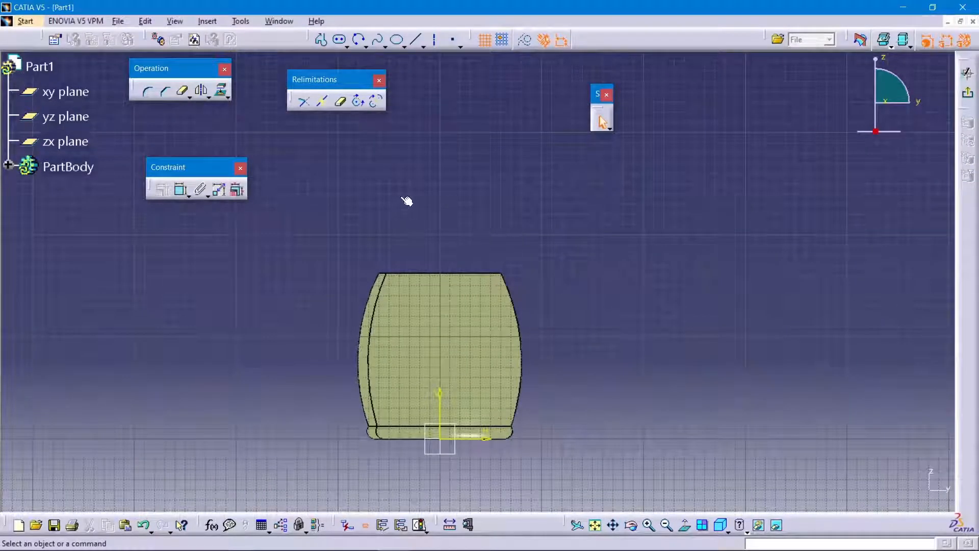
left_click(220, 91)
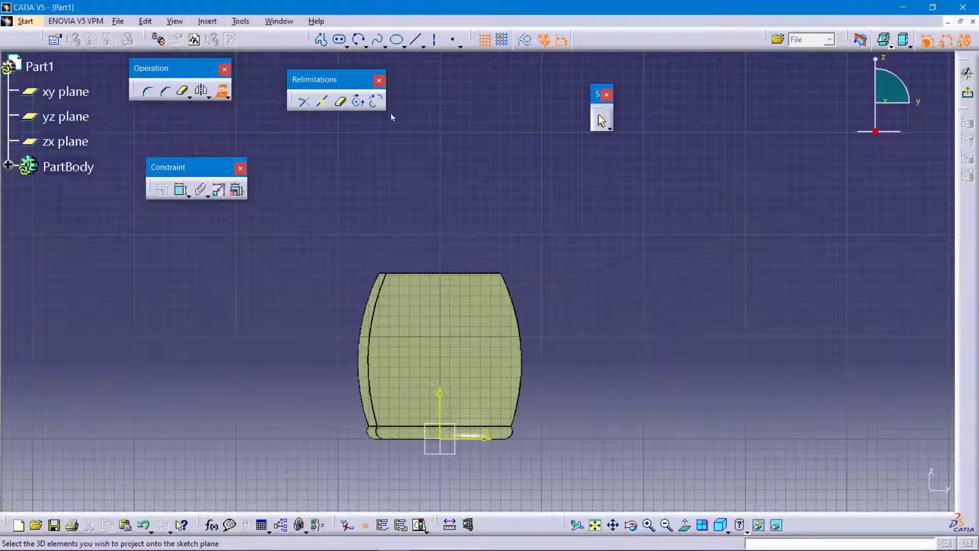
left_click(448, 273)
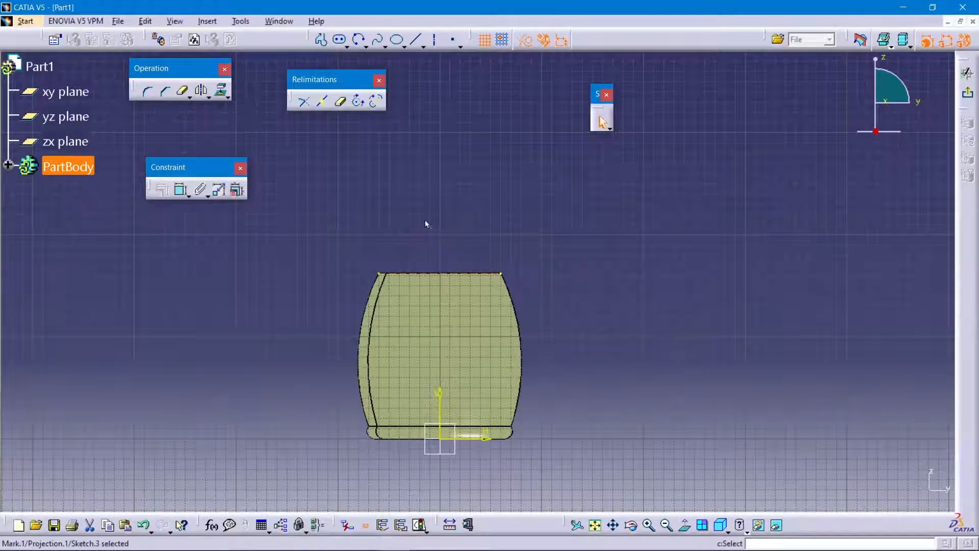
left_click(326, 163)
- Draw a vertical axis line upward from the middle of the body's projected top rim
left_click(434, 40)
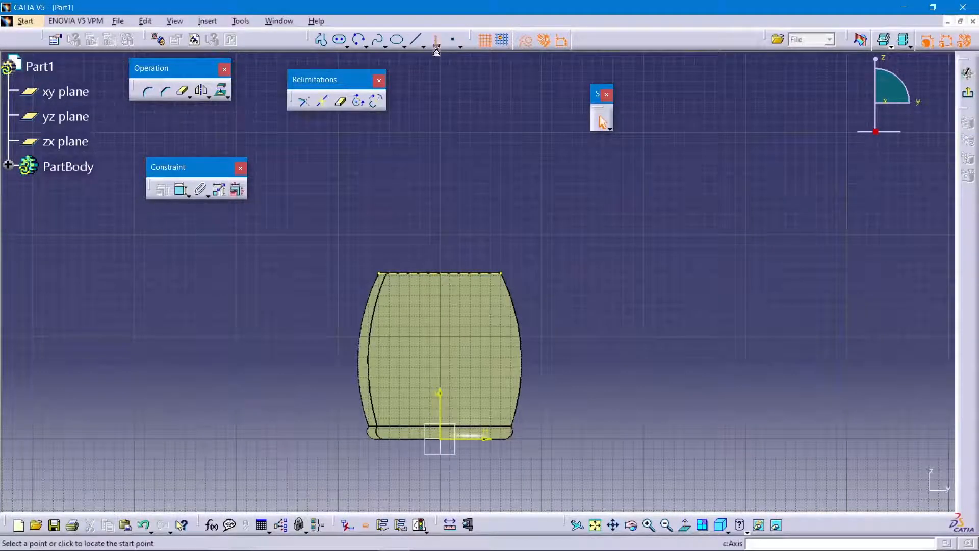
left_click(440, 272)
left_click(440, 222)
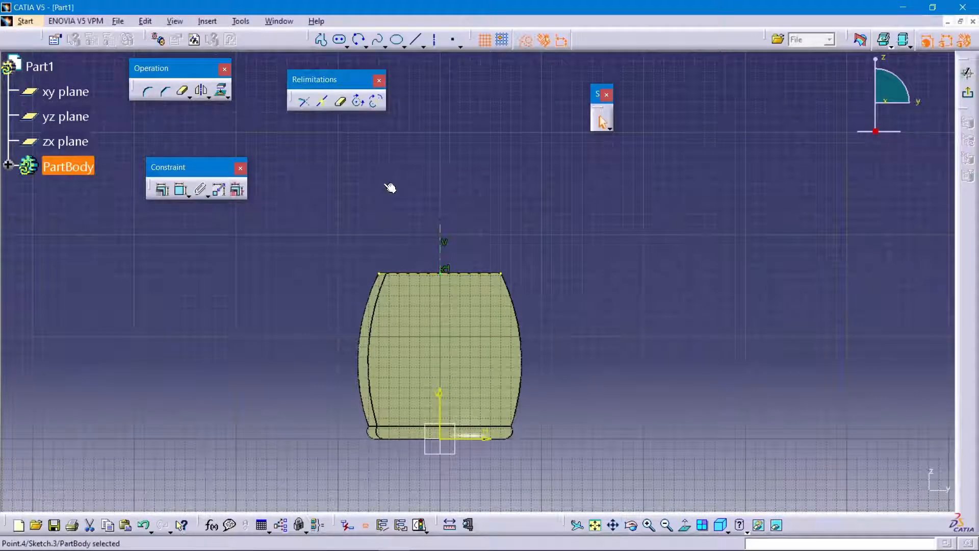
- Draw an inward-curving three-point arc of about 75 mm radius, as a standard element, upward from the projected rim's right end
left_click(358, 39)
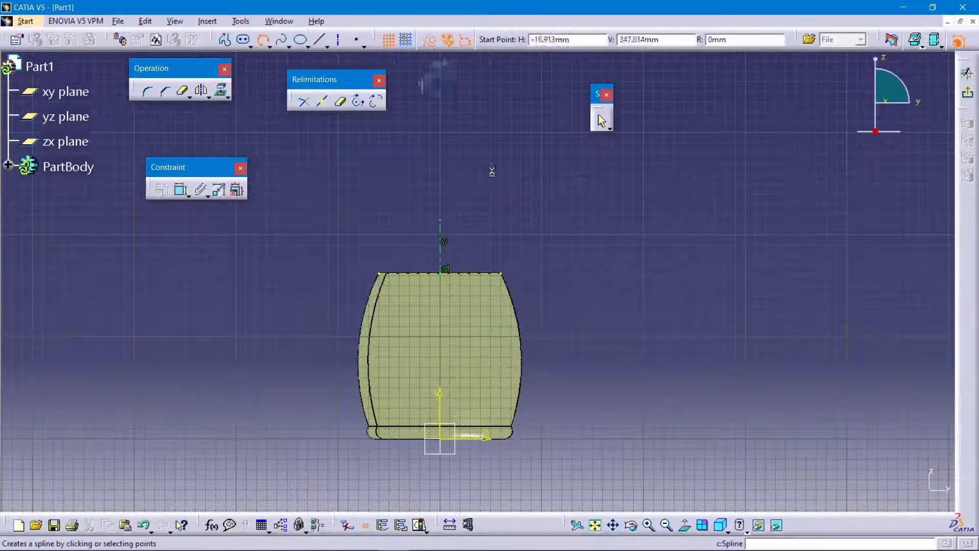
left_click(502, 272)
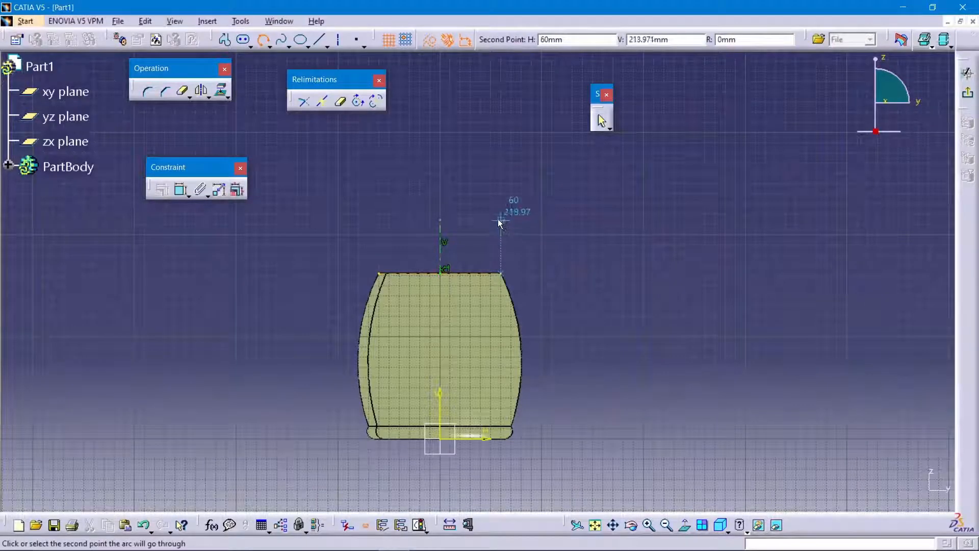
left_click(504, 225)
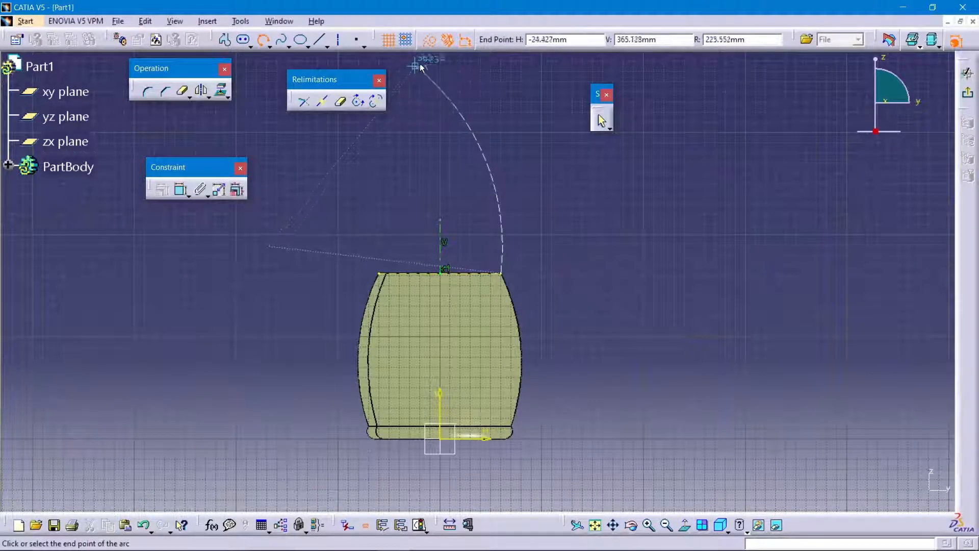
left_click(510, 201)
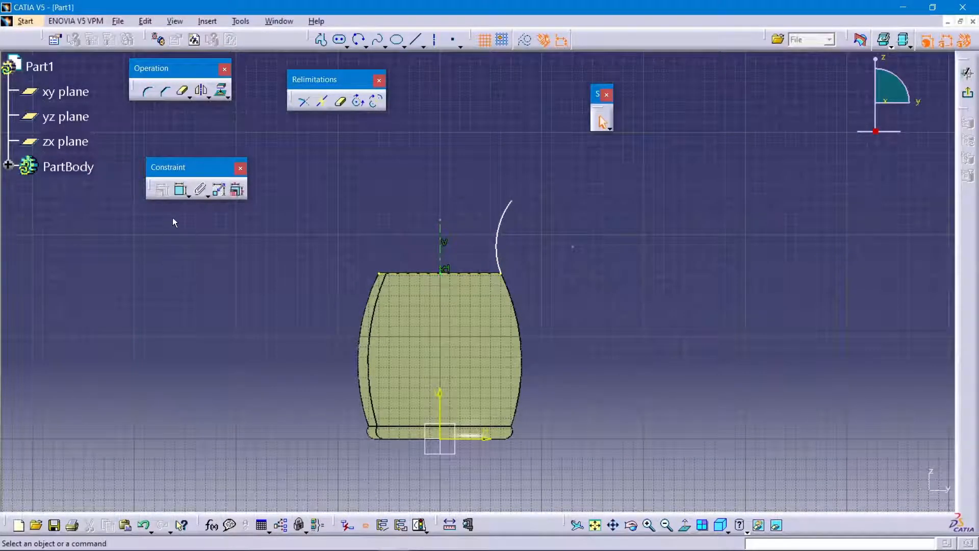
- Dimension the neck sketch's vertical axis line and set its length to 50 mm
left_click(179, 190)
left_click(439, 255)
left_click(206, 264)
double_click(201, 266)
type("50")
key("Return")
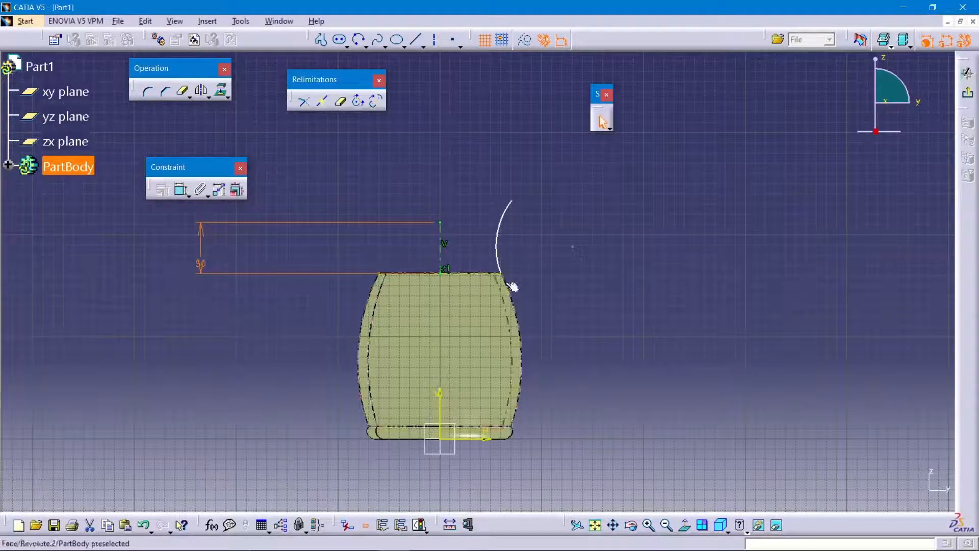
- Add a radius dimension to the neck arc and set it to 55 mm
left_click(510, 232)
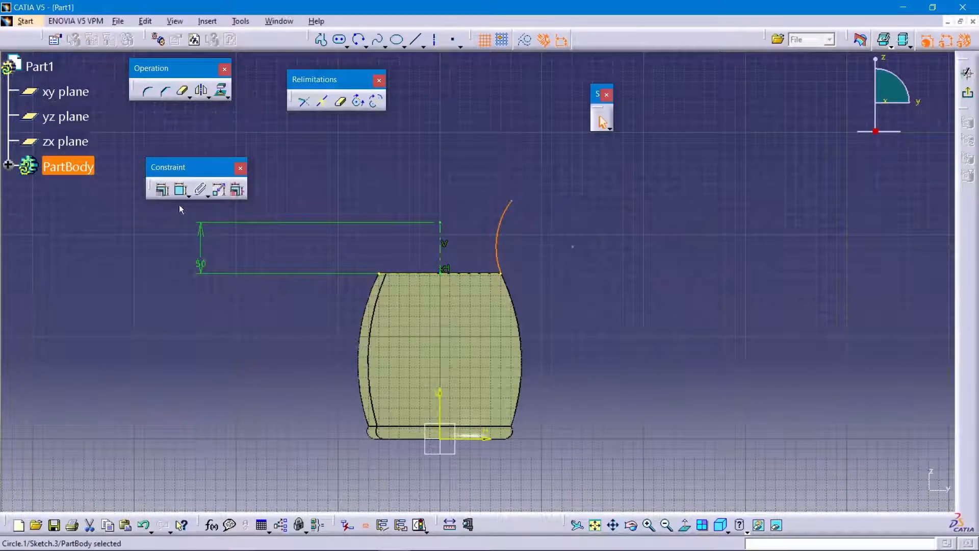
left_click(162, 189)
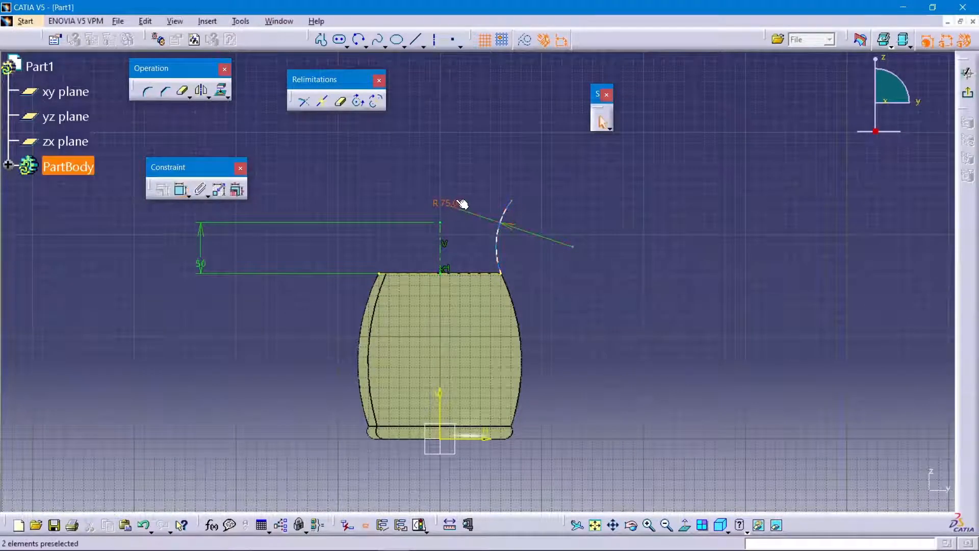
double_click(461, 204)
type("55mm")
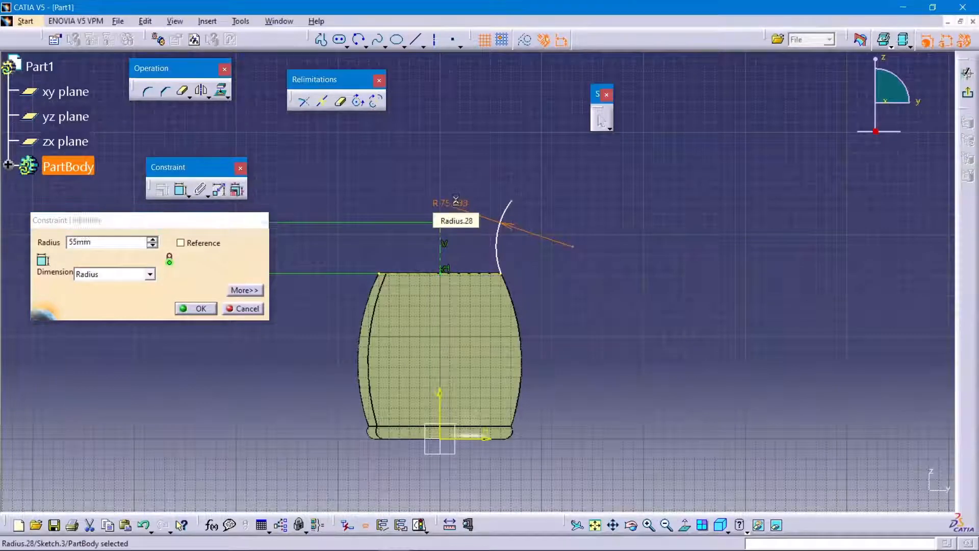
key("Return")
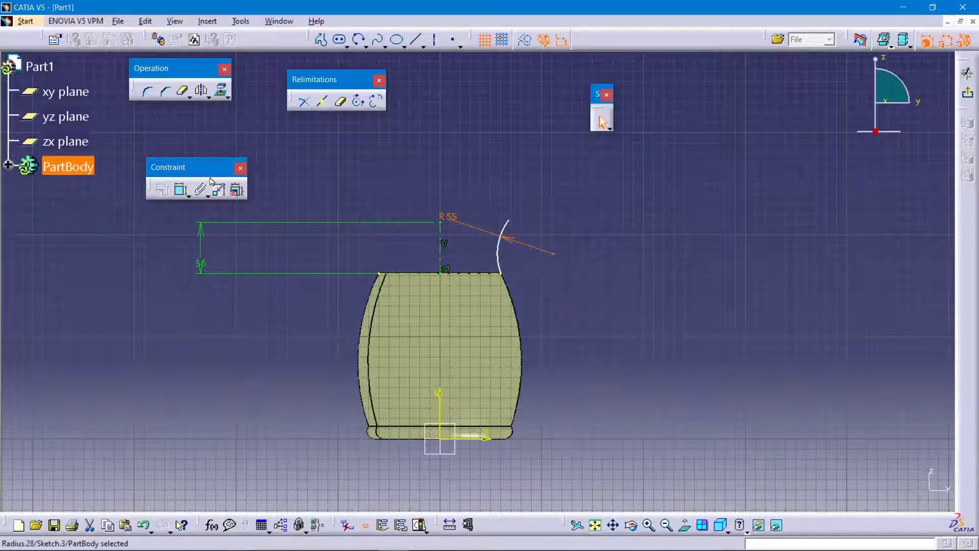
- Dimension the horizontal distance from the axis's top end to the neck arc's upper endpoint and set it to 45 mm
left_click(181, 190)
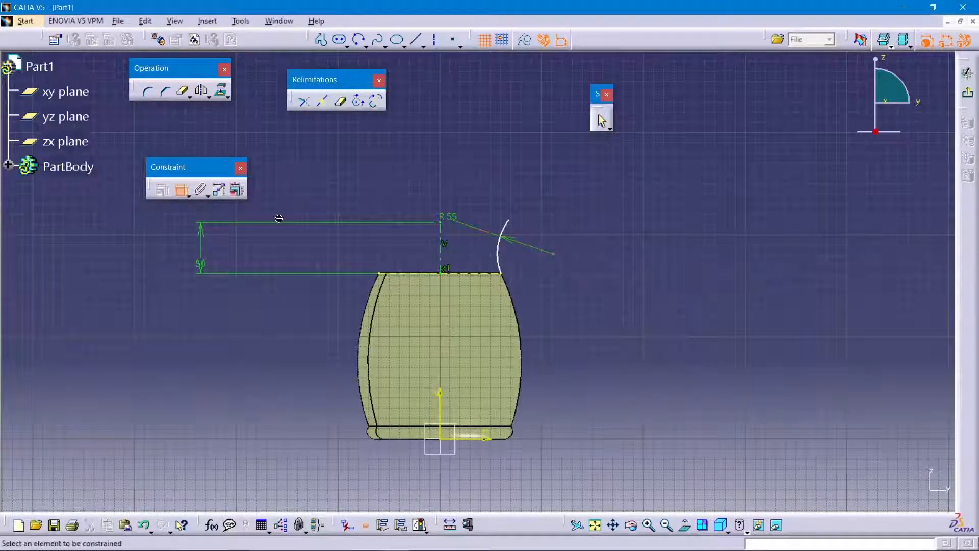
left_click(442, 221)
left_click(509, 220)
left_click(469, 203)
double_click(475, 202)
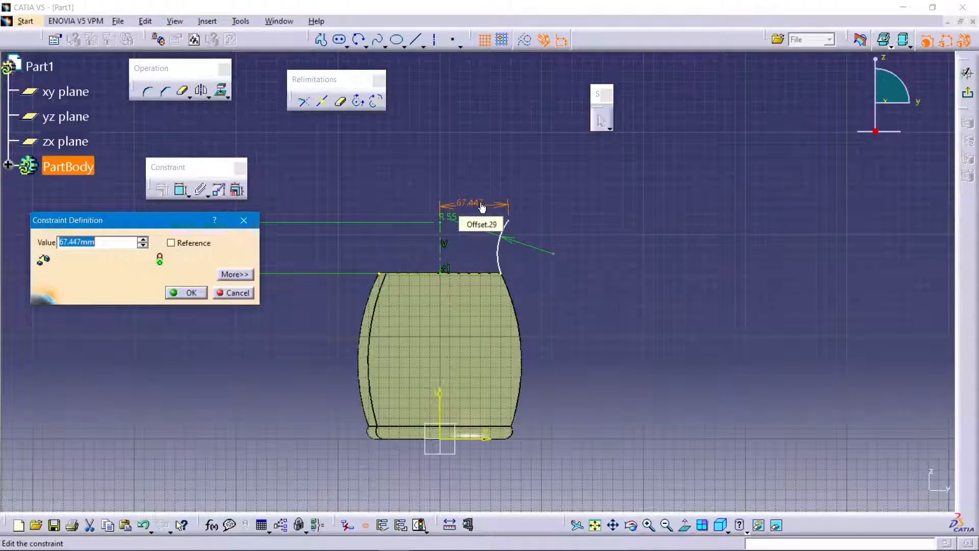
type("45")
key("Return")
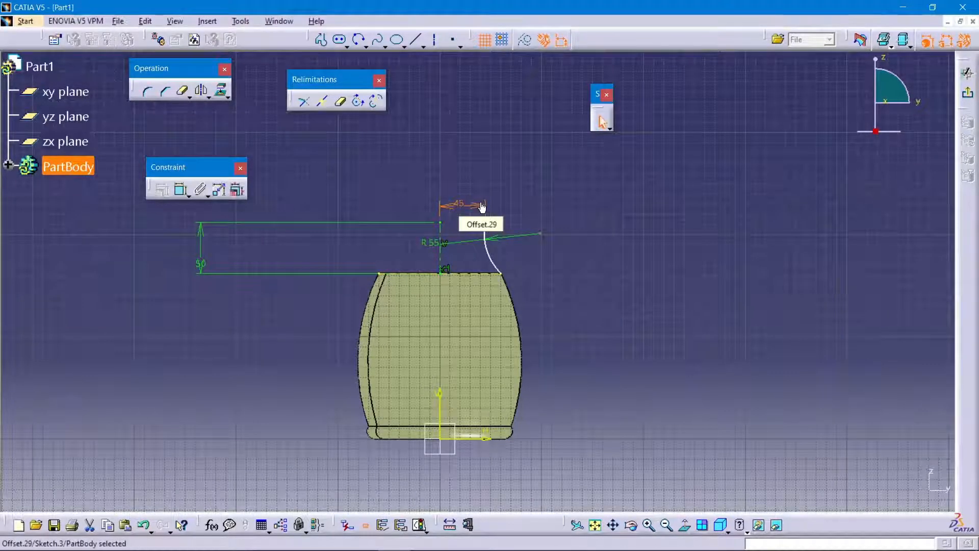
- Draw an axis line from the vertical axis's top end to the neck arc's upper endpoint and constrain it horizontal
middle_click_drag(534, 267, 538, 163)
left_click(520, 140)
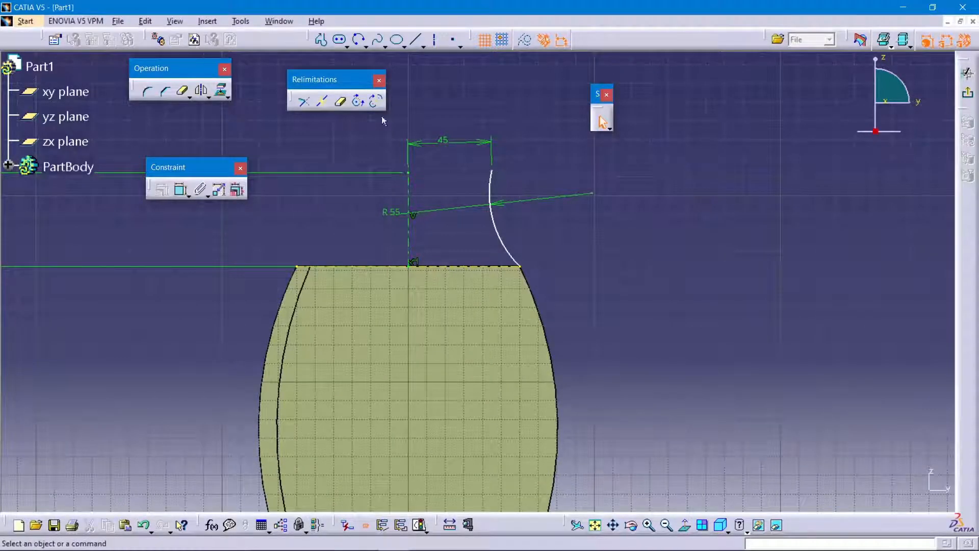
left_click(434, 40)
left_click(408, 172)
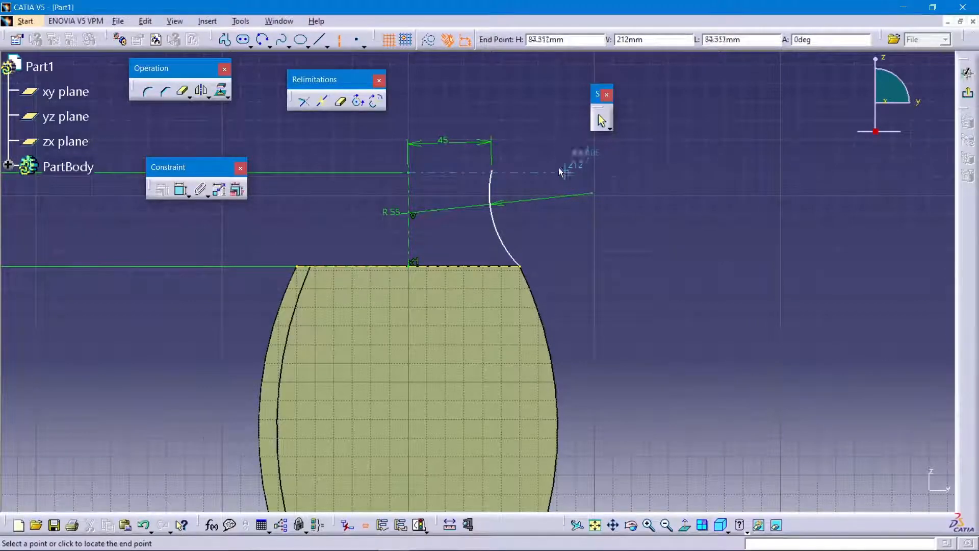
left_click(491, 171)
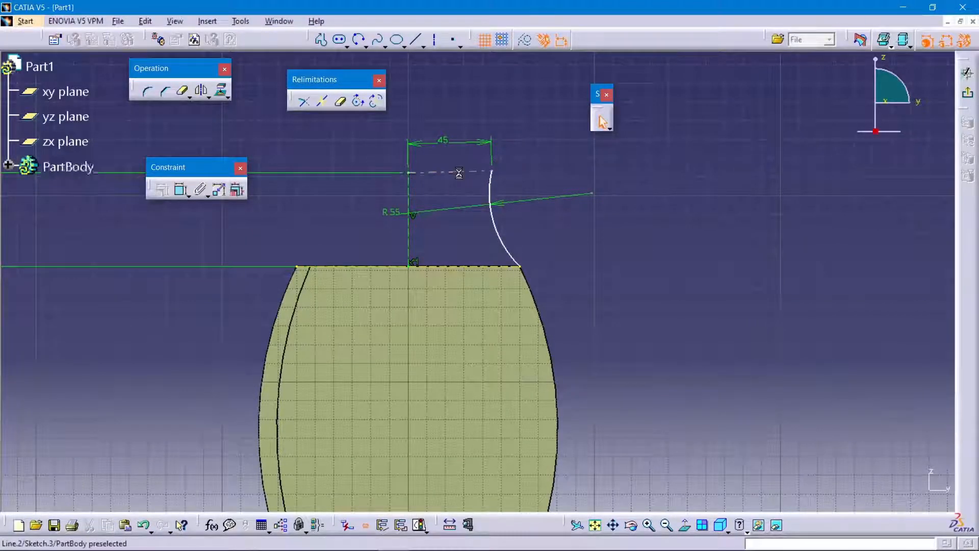
left_click(162, 191)
left_click(743, 185)
left_click(734, 235)
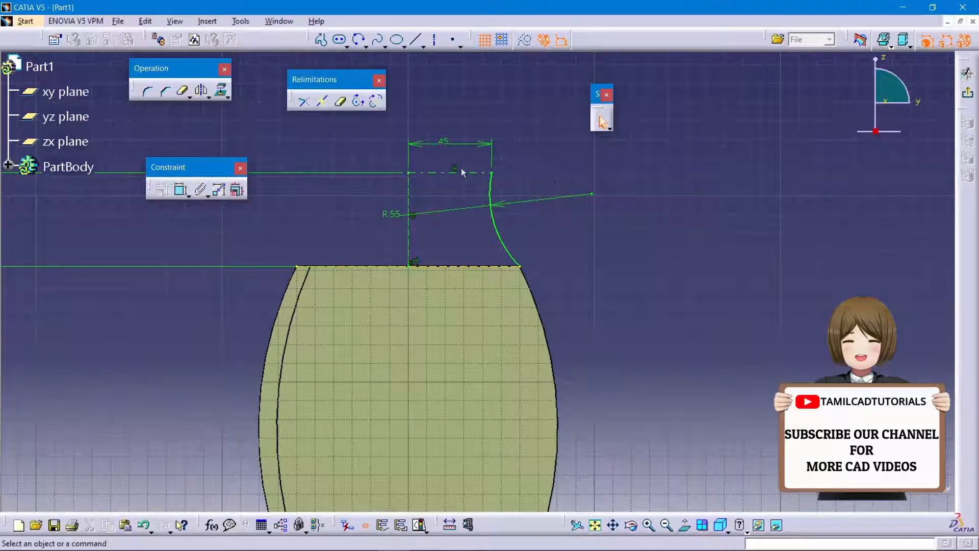
- Finish the neck sketch and revolve it 360° around the Z axis as a surface
left_click(967, 93)
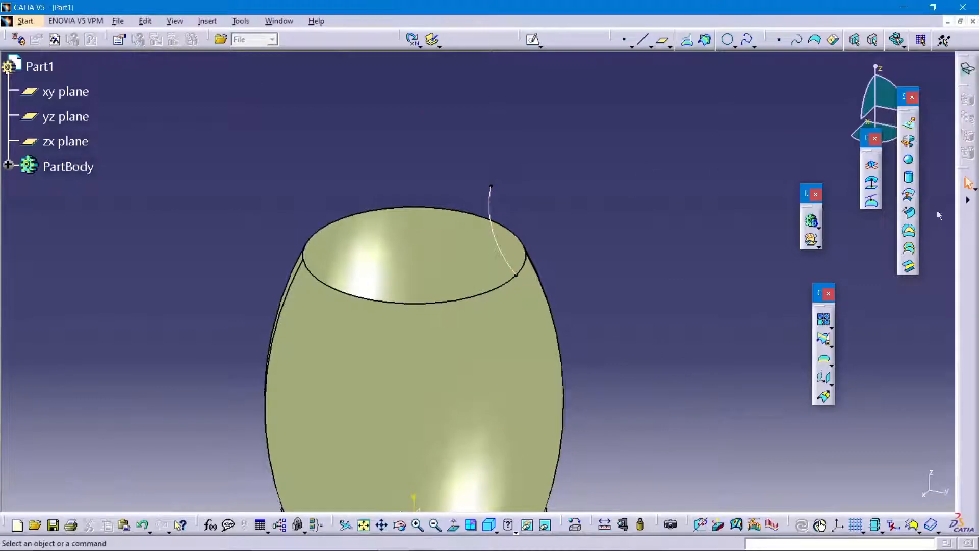
left_click(908, 141)
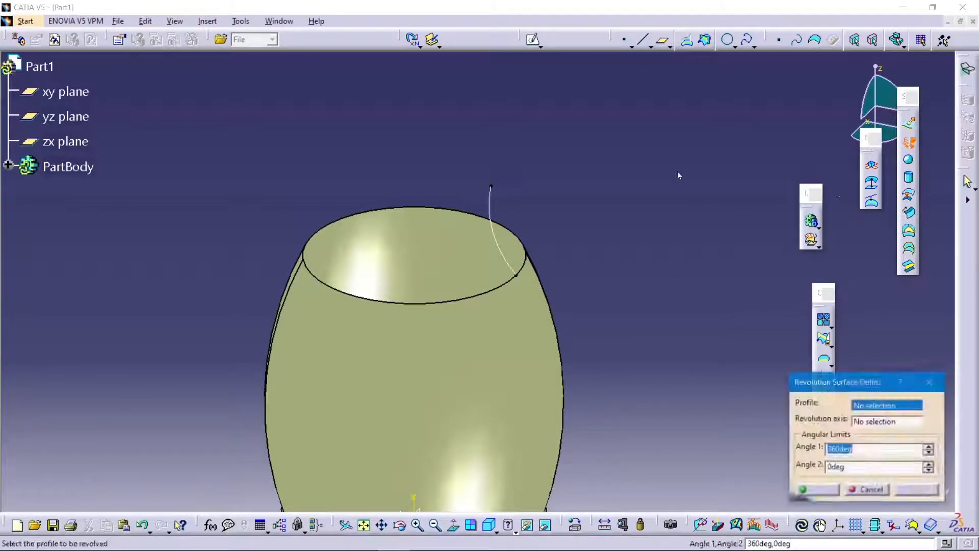
left_click(492, 204)
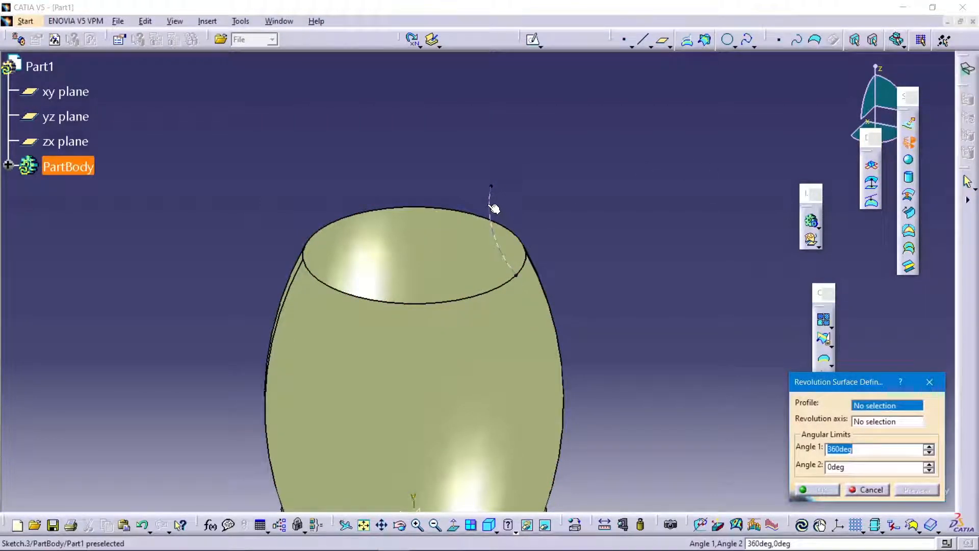
right_click(885, 427)
left_click(873, 474)
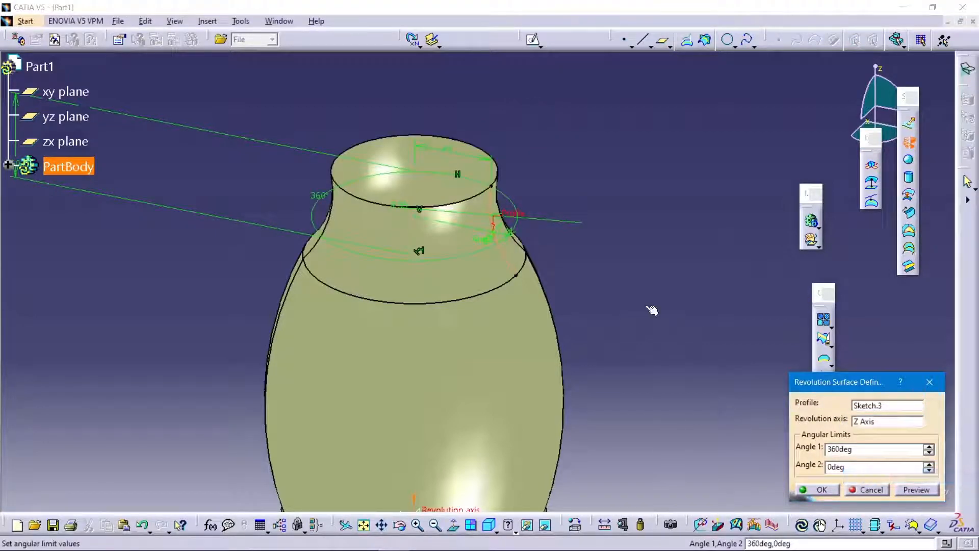
left_click(803, 484)
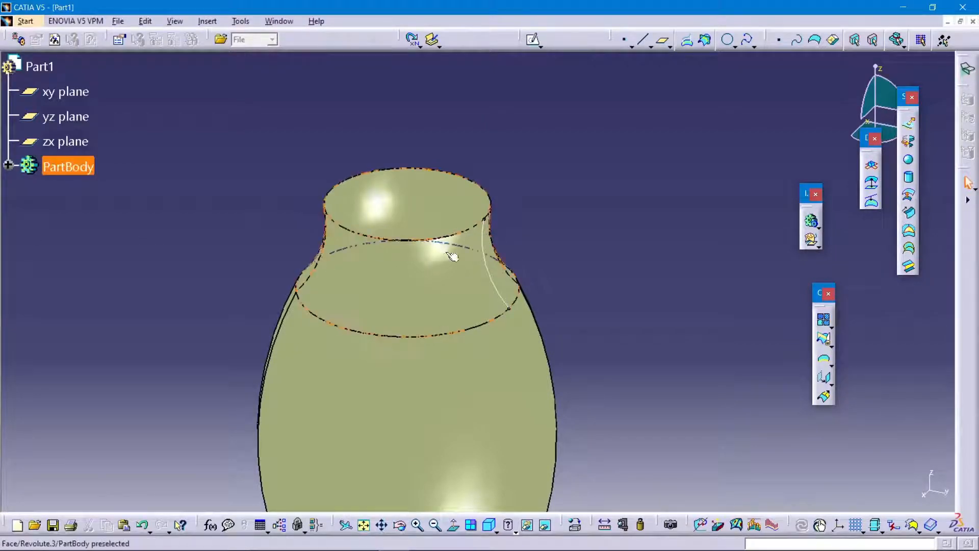
- Hide the neck profile sketch
right_click(488, 247)
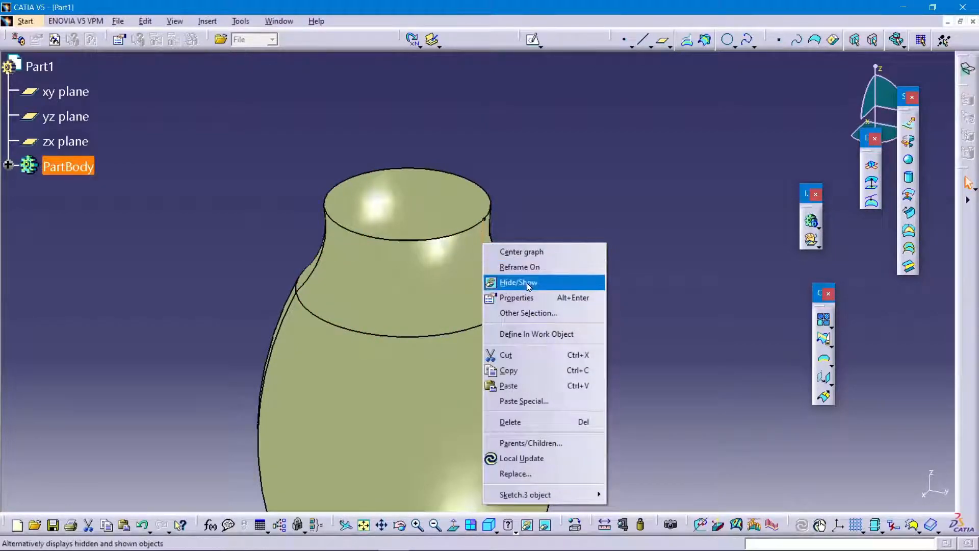
left_click(530, 283)
middle_click_drag(569, 231, 571, 268)
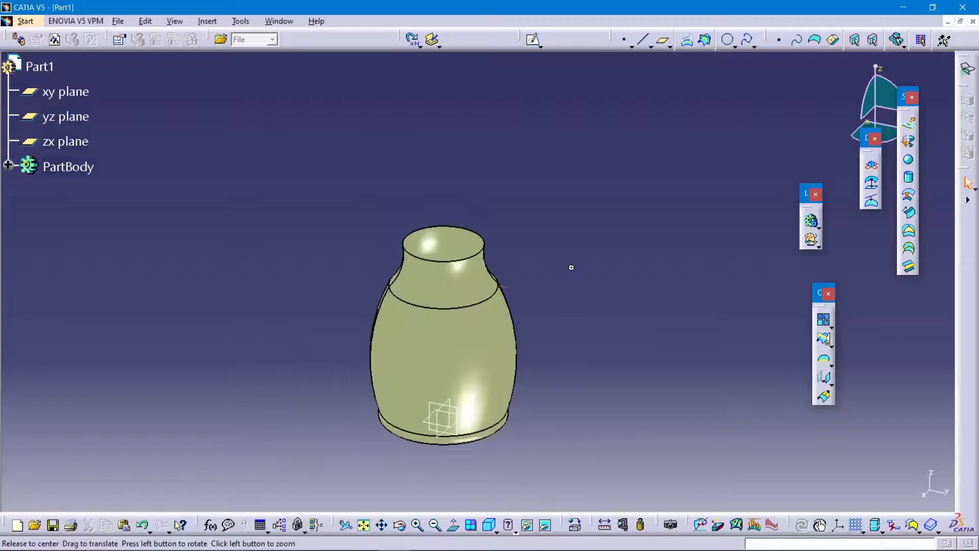
- Create a reference plane offset 250 mm from the xy plane, just above the neck's opening
left_click(662, 41)
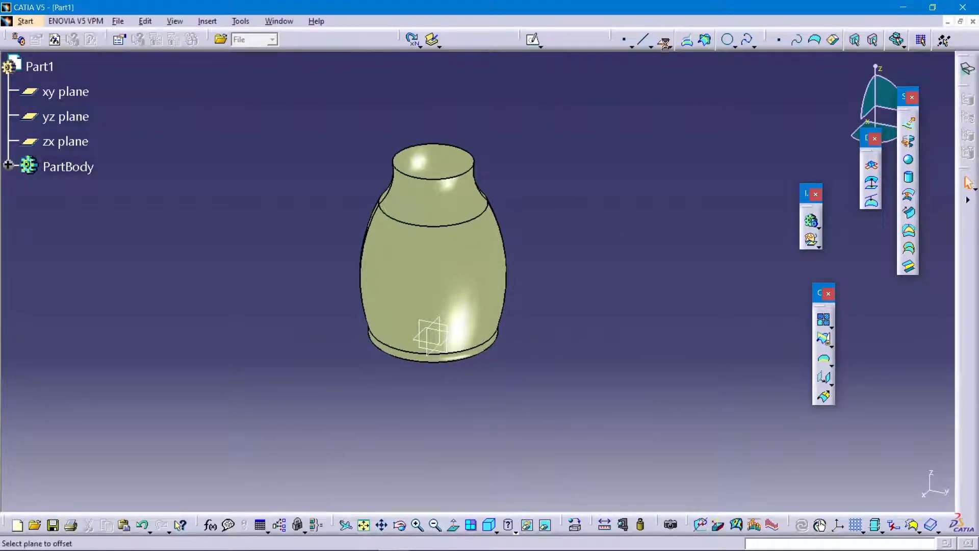
left_click(442, 347)
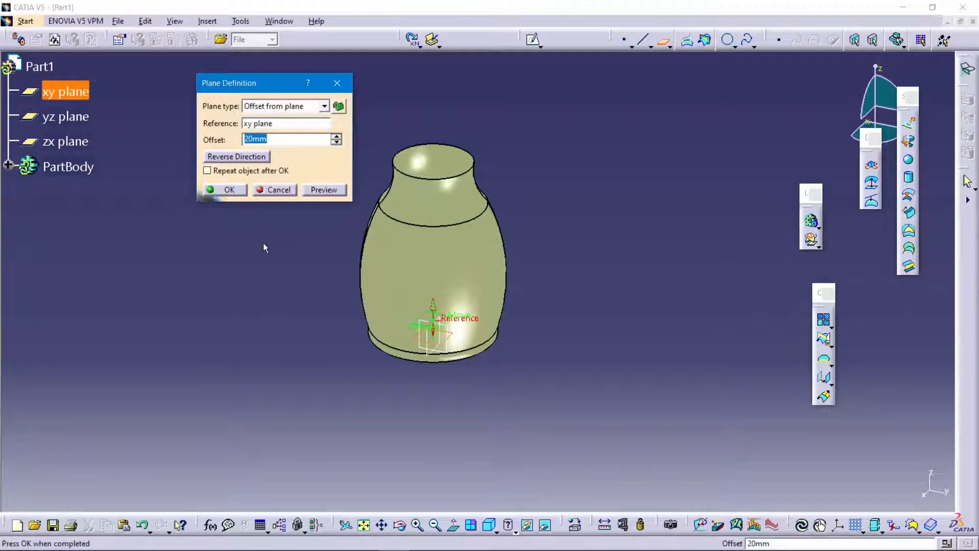
type("200")
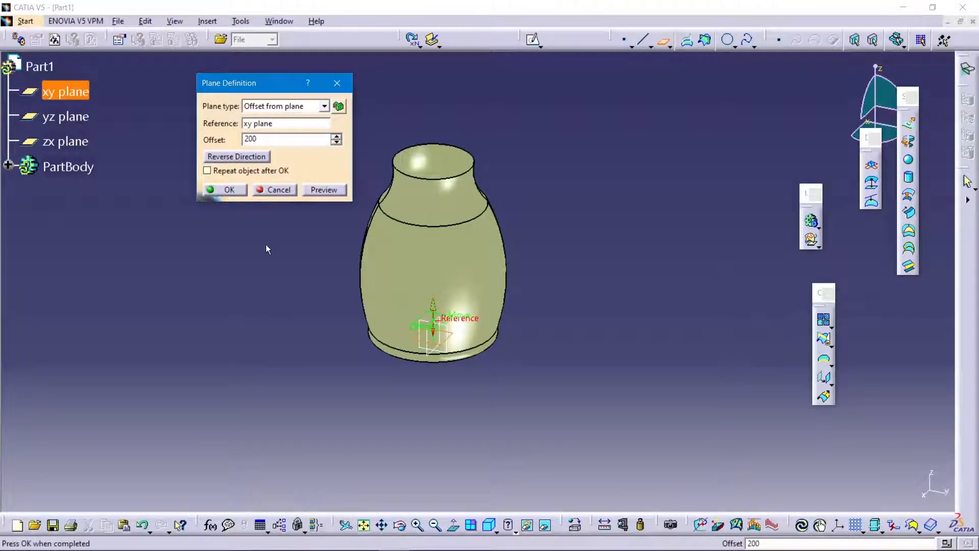
left_click(266, 248)
left_click(203, 145)
type("240")
left_click(247, 226)
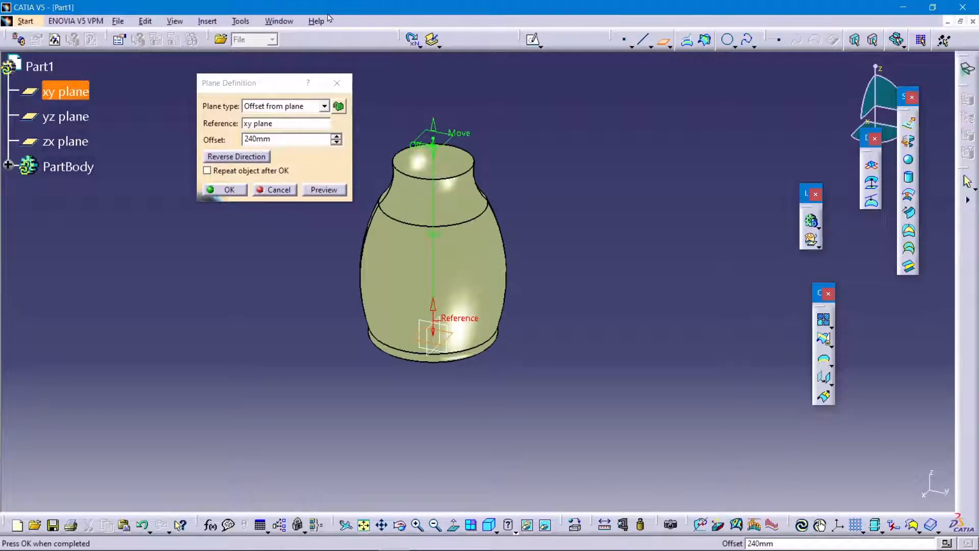
left_click(298, 140)
type("250")
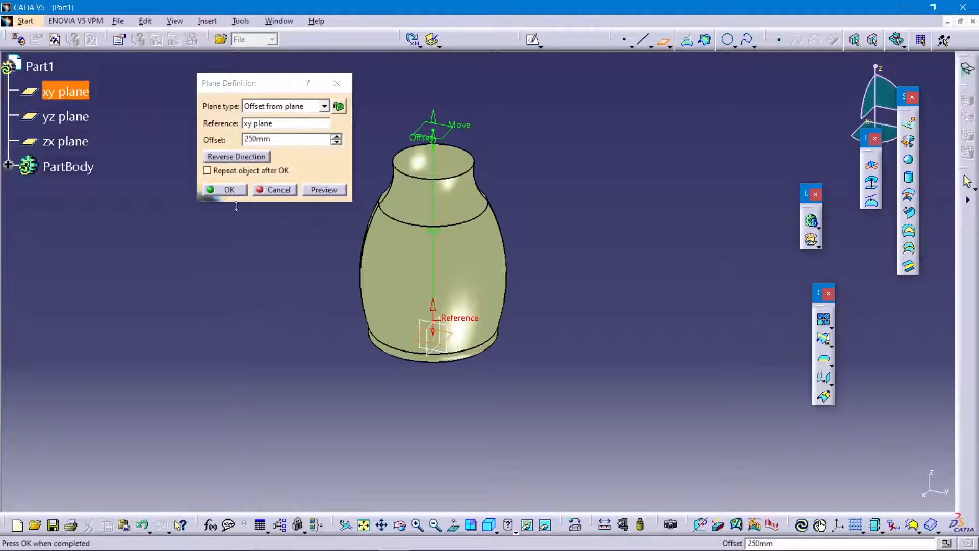
left_click(230, 190)
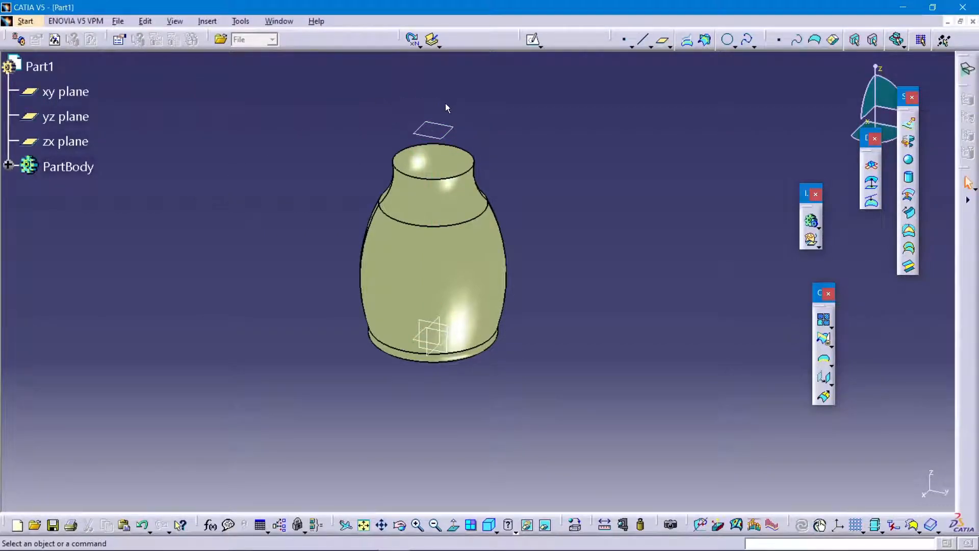
- Start a sketch on the new offset plane and draw an origin-centred circle slightly larger than the body's outline
left_click(451, 124)
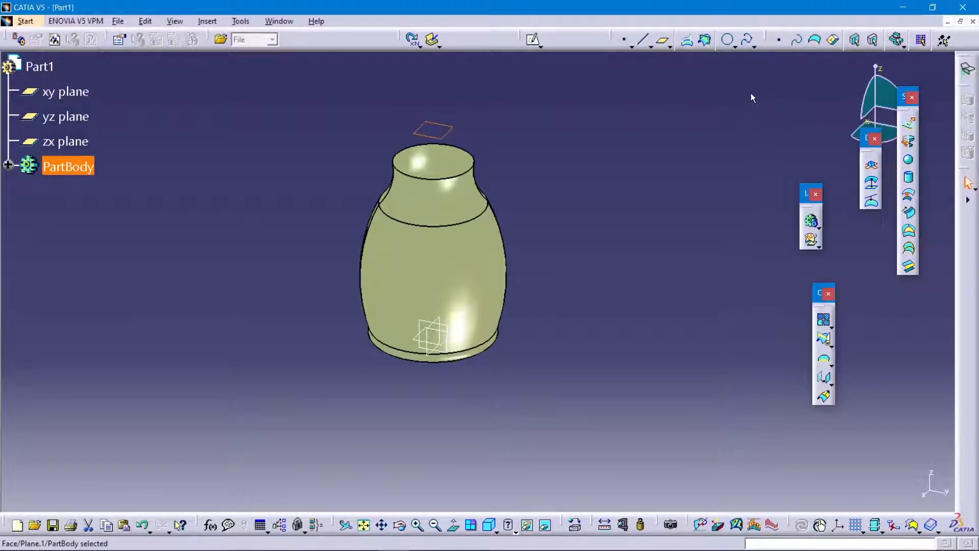
left_click(532, 40)
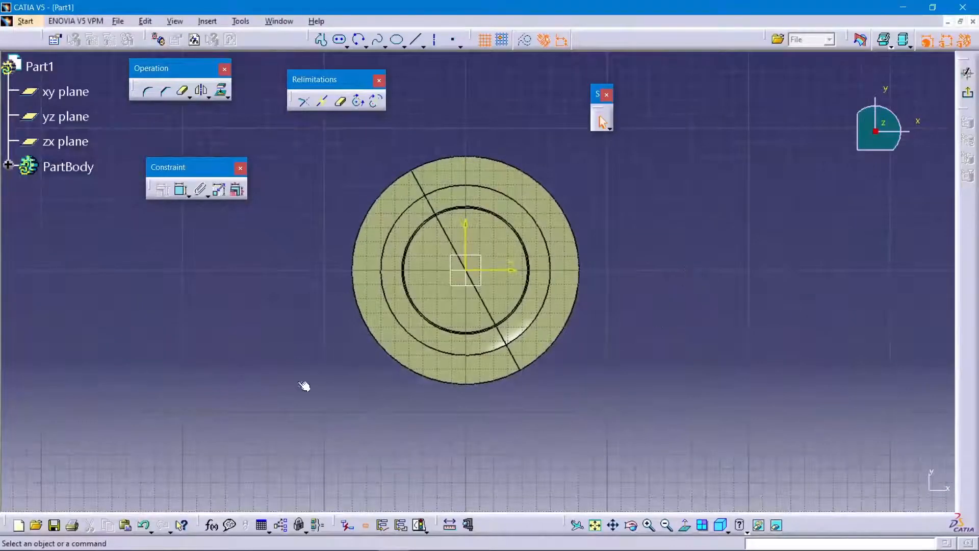
left_click(365, 47)
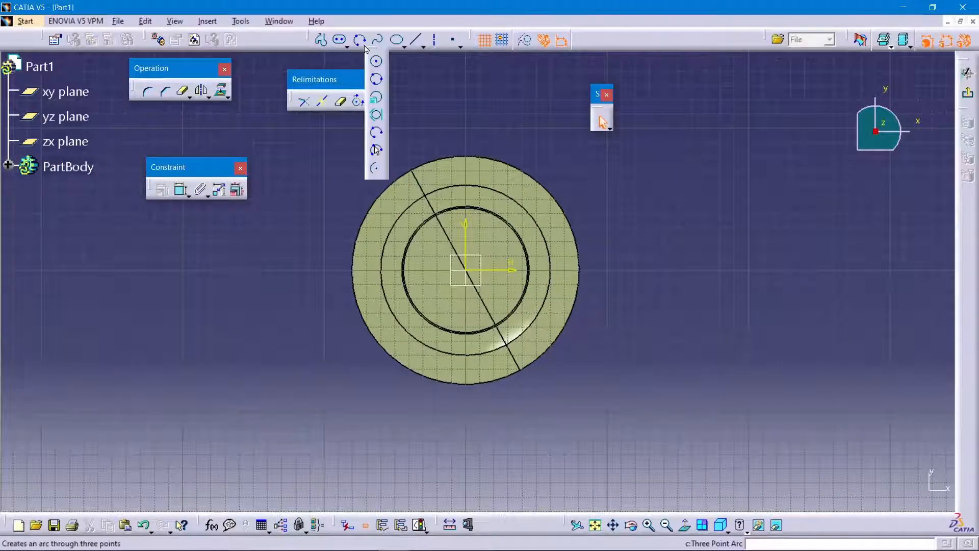
left_click(377, 63)
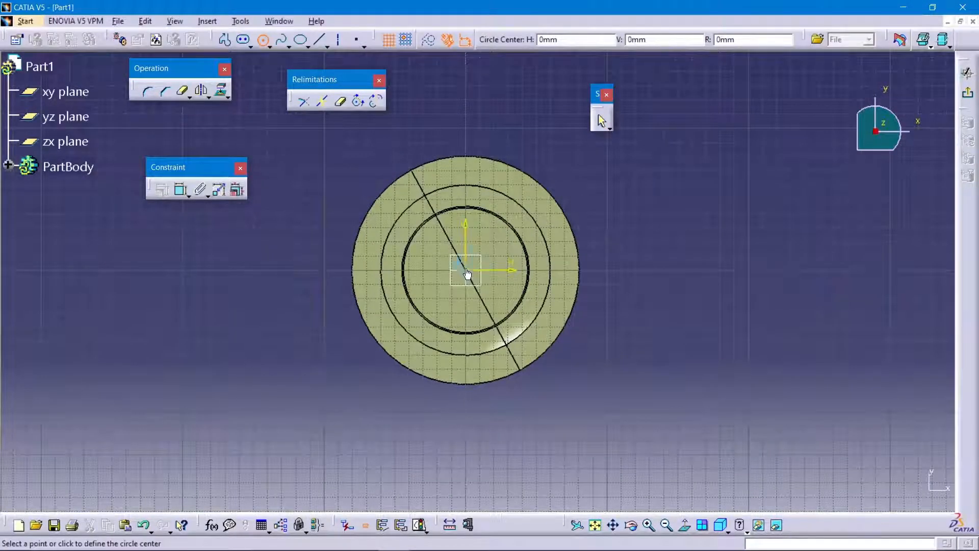
left_click(465, 271)
left_click(477, 136)
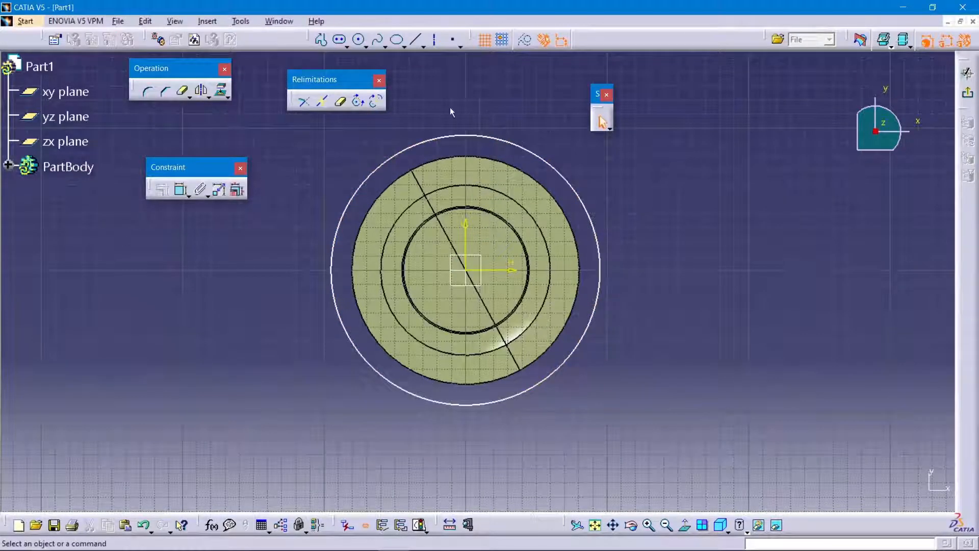
- Draw two lines from a common point on the horizontal axis left of the circle, tangent to its upper and lower sides
left_click(416, 39)
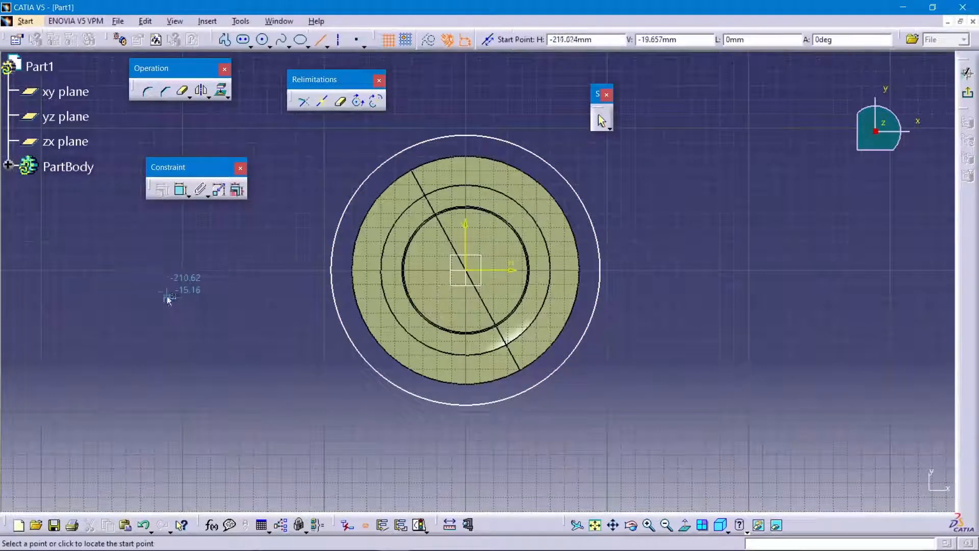
left_click(177, 269)
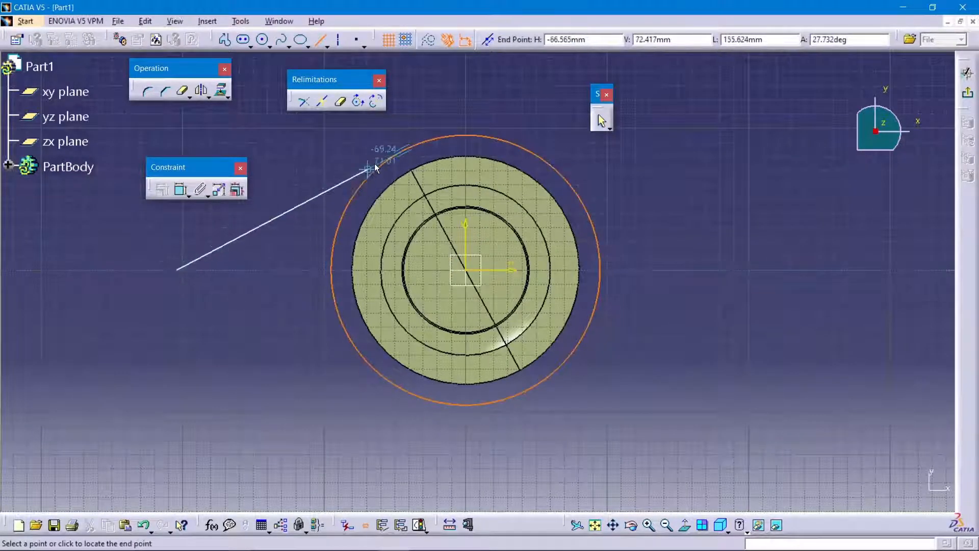
left_click(406, 146)
left_click(416, 40)
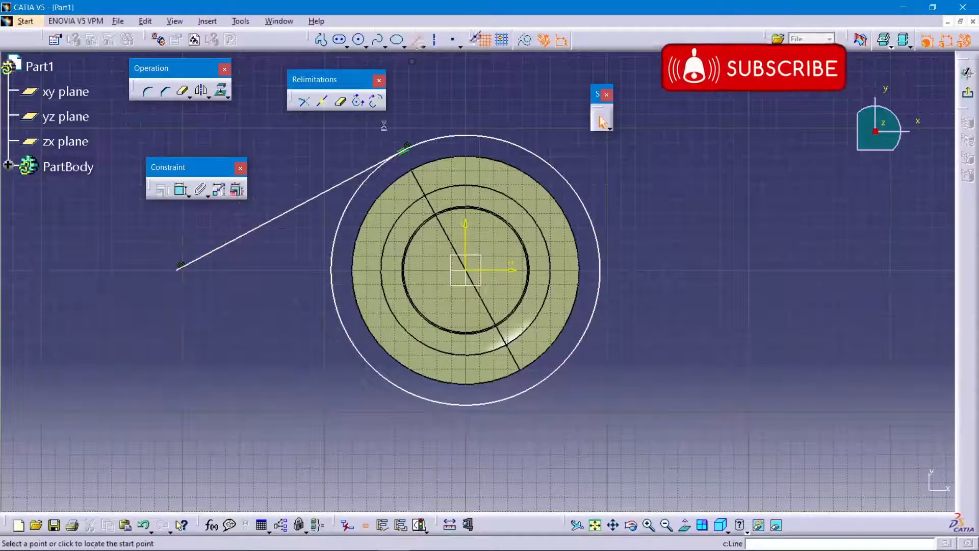
left_click(178, 272)
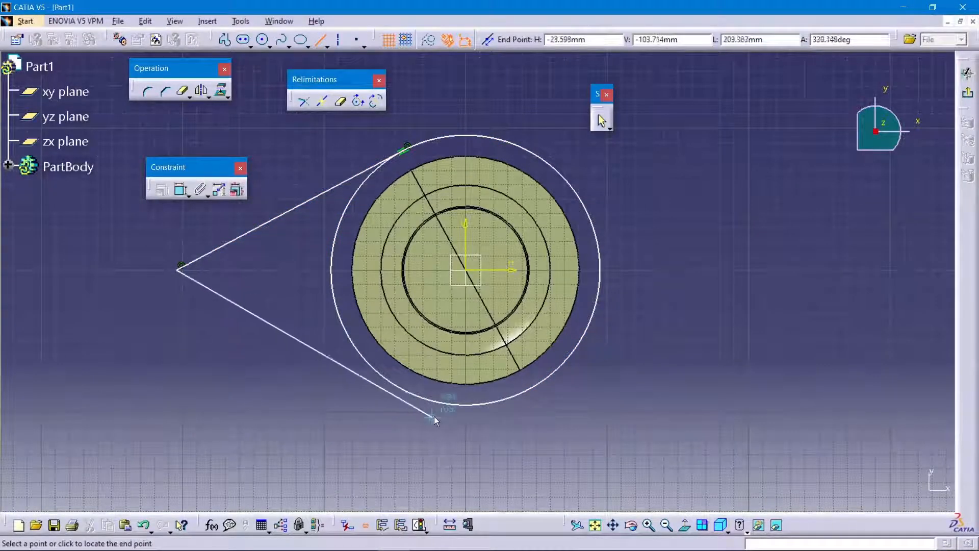
left_click(408, 396)
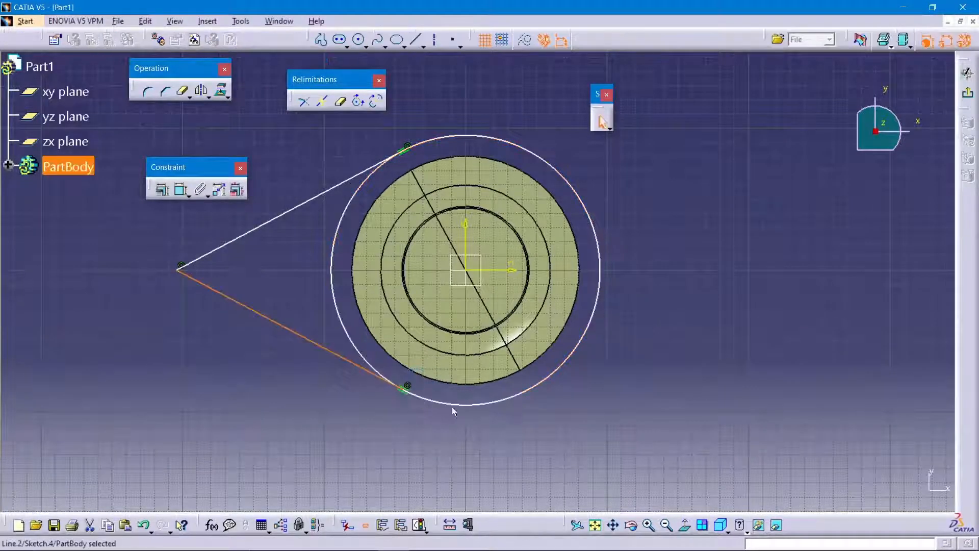
- Round the corner where the two tangent lines meet with a fillet of about 18.6 mm radius
left_click(148, 92)
left_click(195, 281)
left_click(198, 261)
left_click(208, 268)
double_click(232, 269)
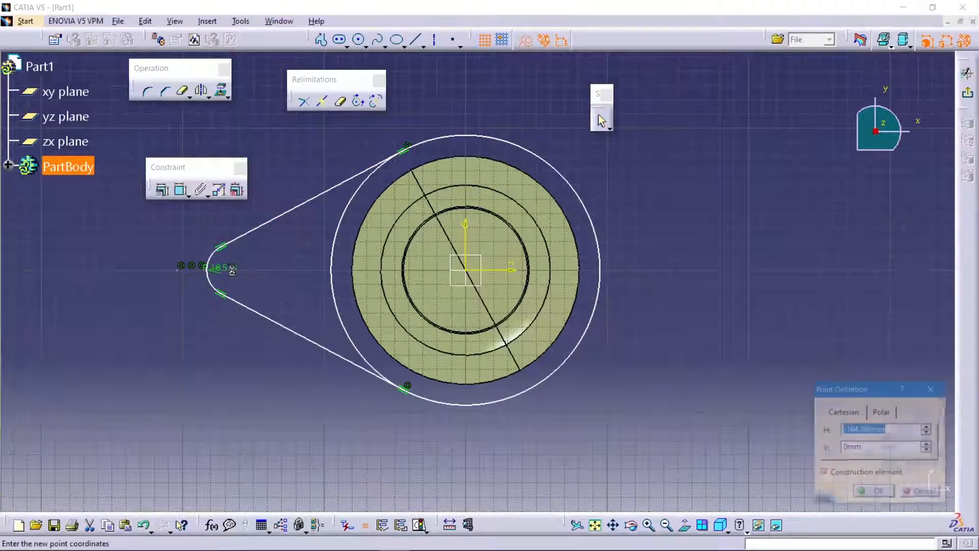
type("0")
key("Return")
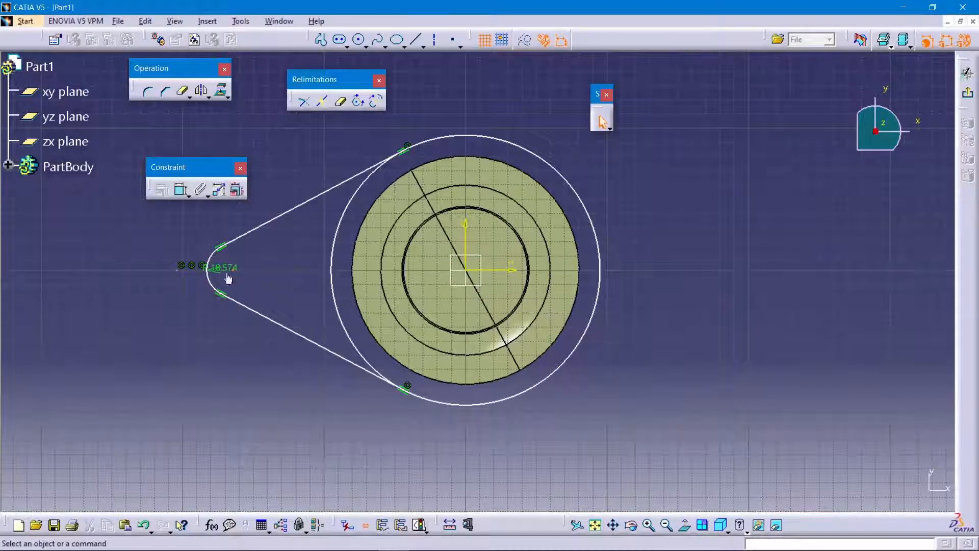
- Set the corner fillet's radius to 20 mm
double_click(227, 268)
type("40")
key("Return")
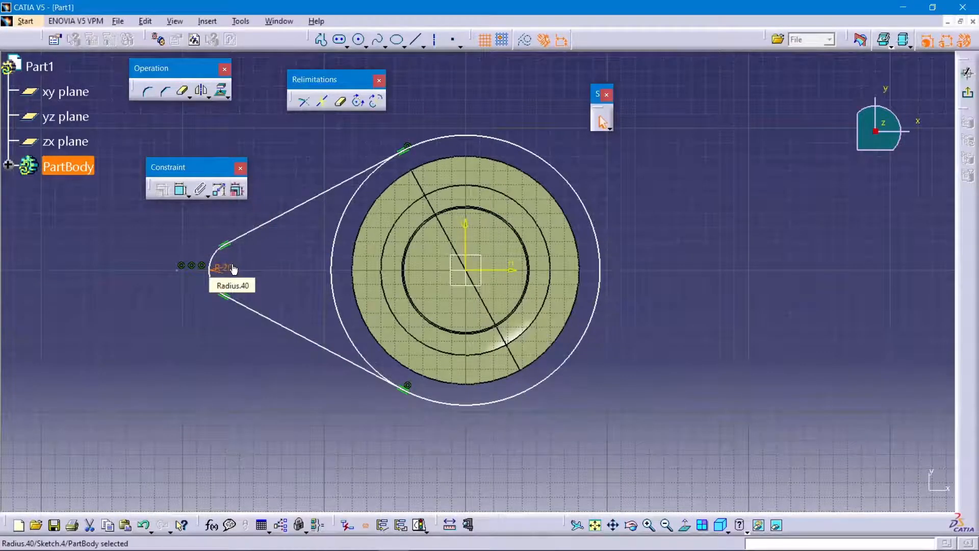
- Trim away the circle's inner arc between the two tangent lines to leave one closed teardrop outline
left_click(164, 335)
left_click(340, 101)
left_click(336, 241)
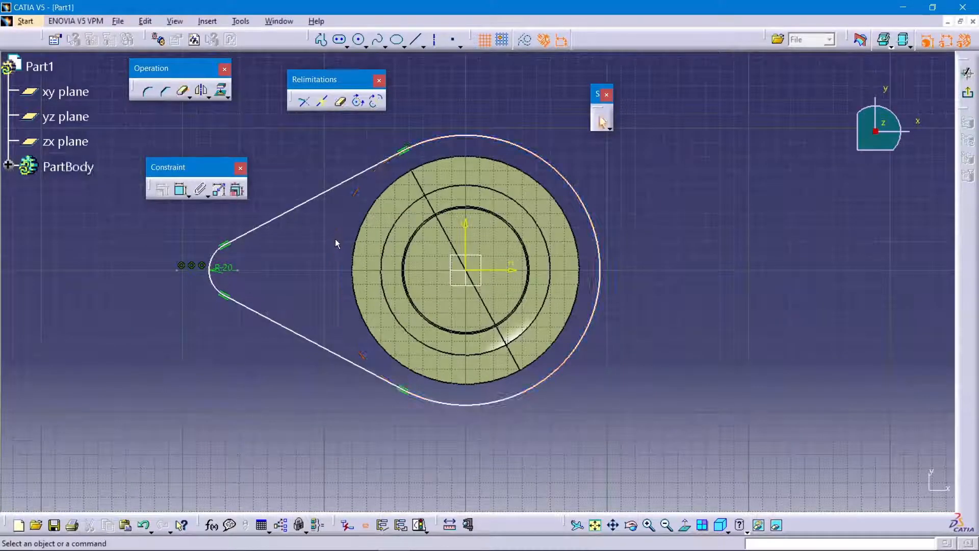
- Dimension the angle between the two tangent lines and set it to 75°
left_click(181, 189)
left_click(271, 322)
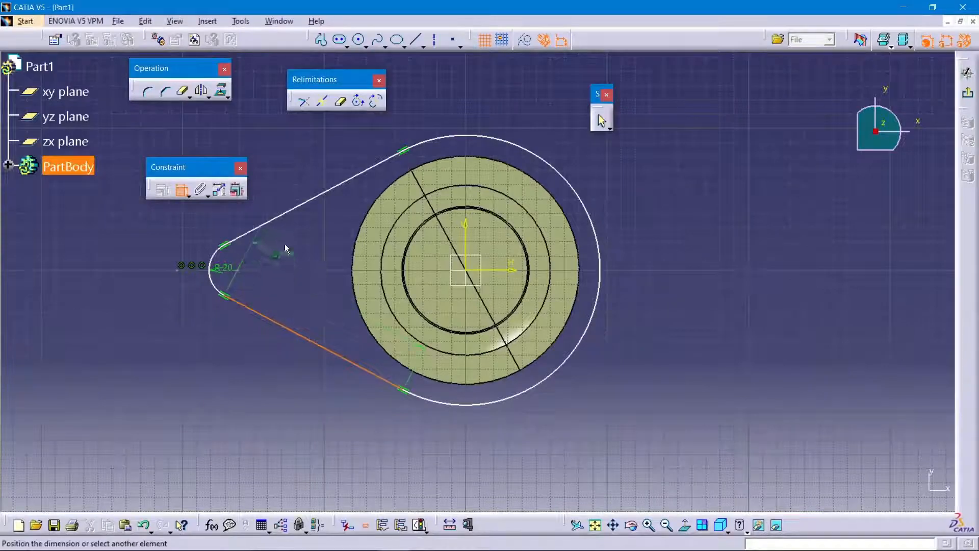
left_click(285, 212)
left_click(323, 254)
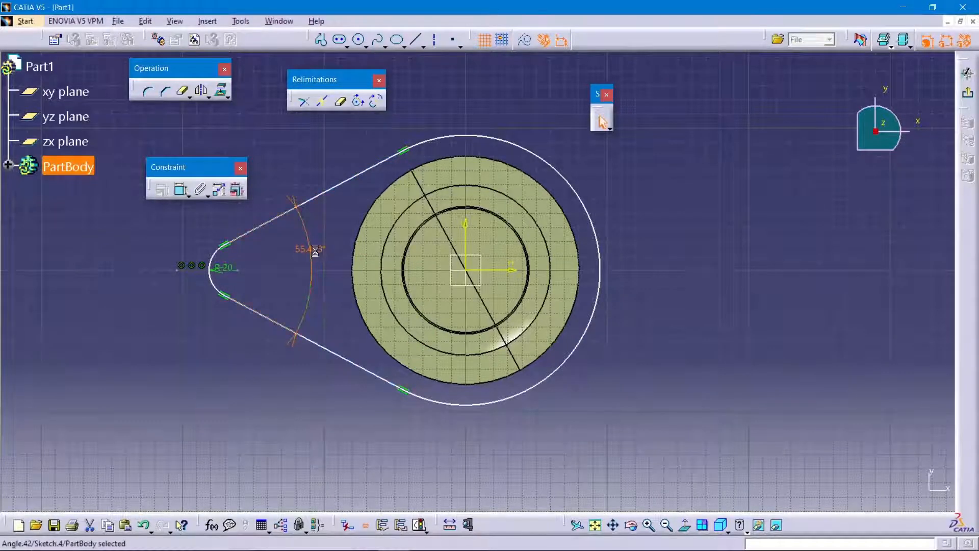
double_click(308, 249)
type("7")
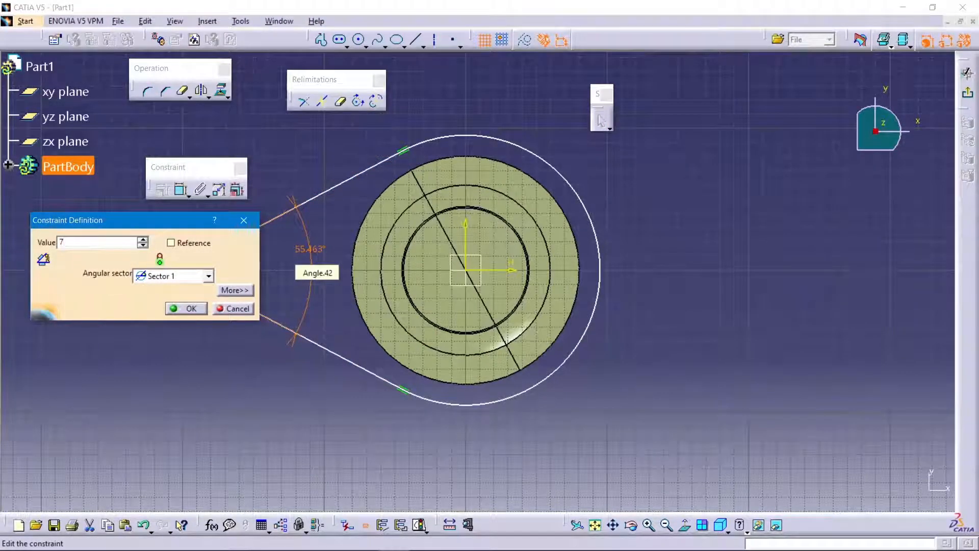
type("5")
key("Return")
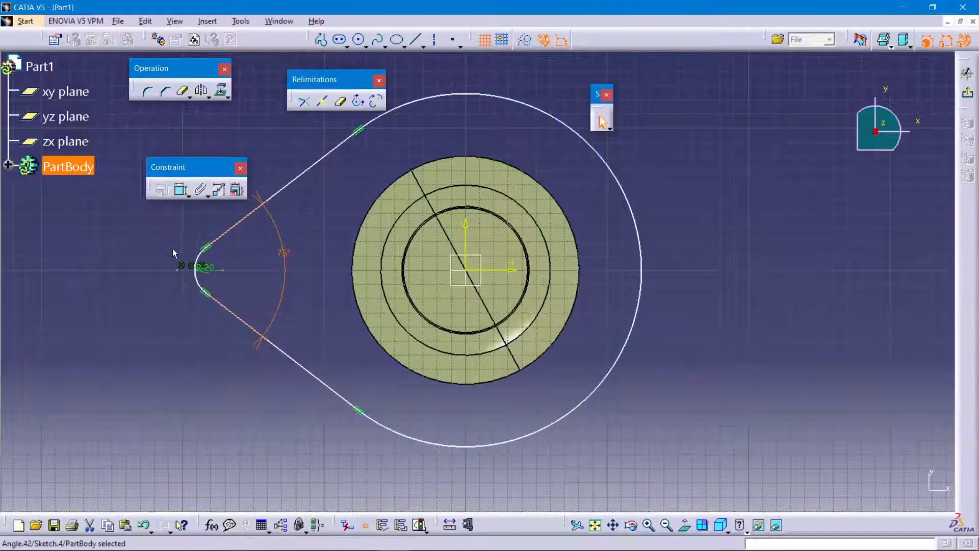
- Dimension the teardrop's large arc, set its radius to 60 mm, and exit the sketch
left_click(178, 194)
left_click(625, 189)
double_click(675, 173)
type("60")
key("Return")
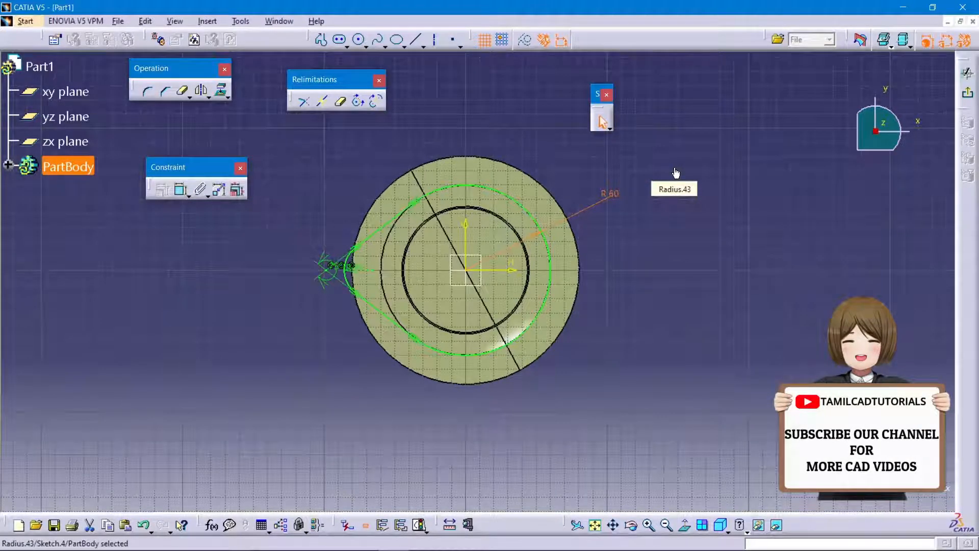
left_click(967, 93)
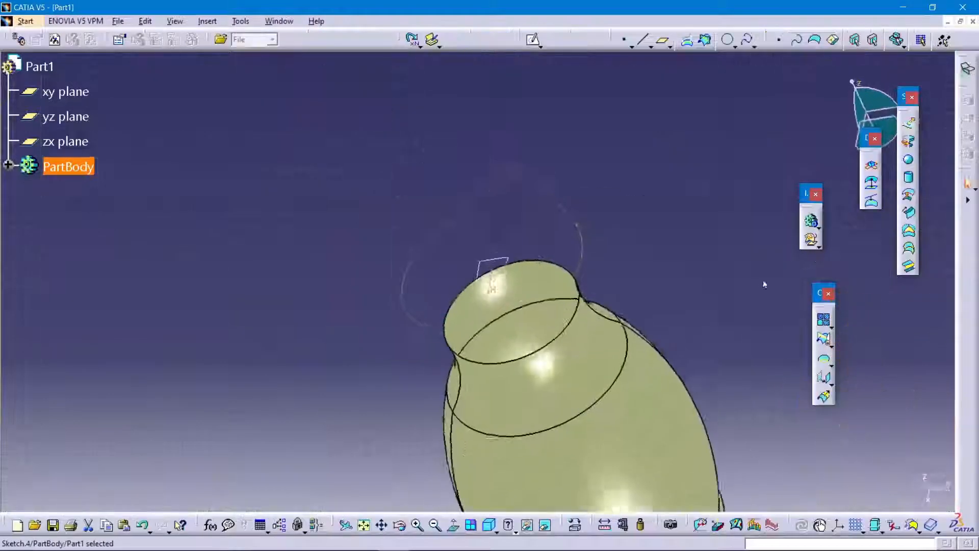
- Measure the distance between the neck's upper edge and the teardrop profile above it
middle_click_drag(678, 326, 591, 204)
left_click(575, 121)
left_click(604, 525)
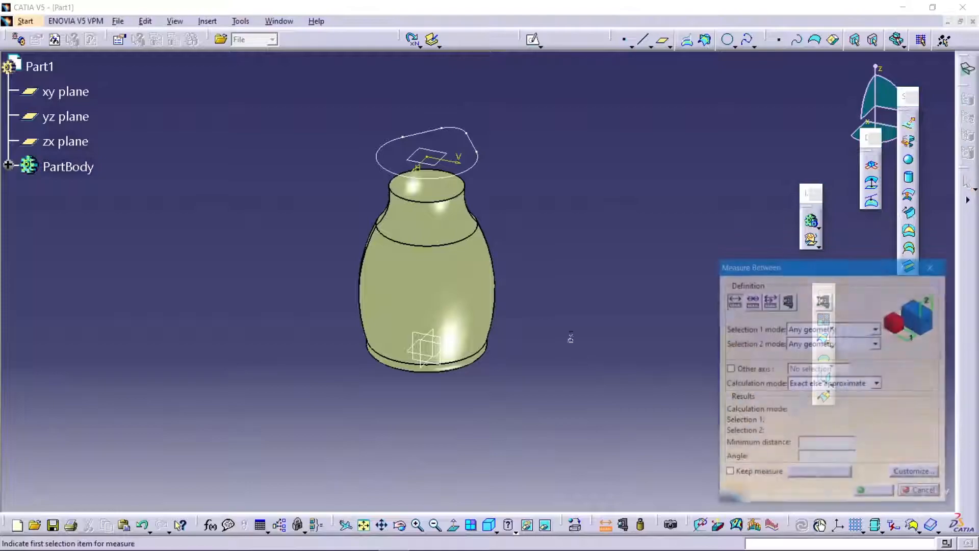
middle_click_drag(510, 226, 510, 285)
left_click(464, 244)
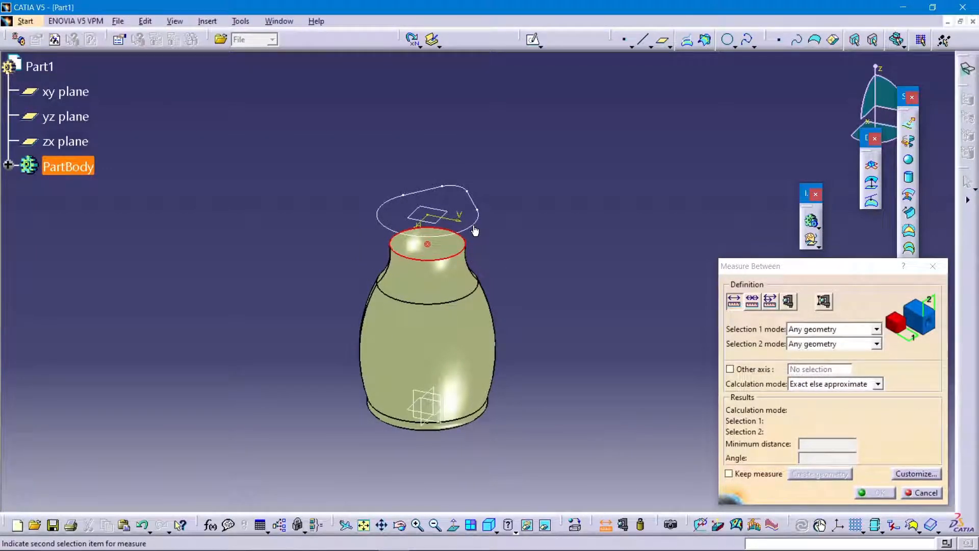
left_click(470, 227)
middle_click_drag(430, 247, 476, 238)
left_click(878, 492)
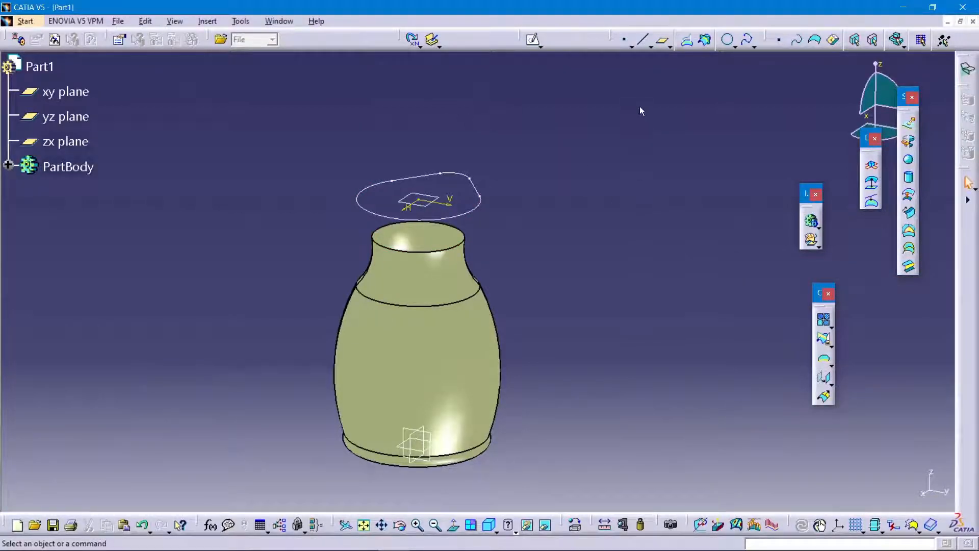
- Create a plane offset -38 mm from the teardrop profile's plane
left_click(663, 40)
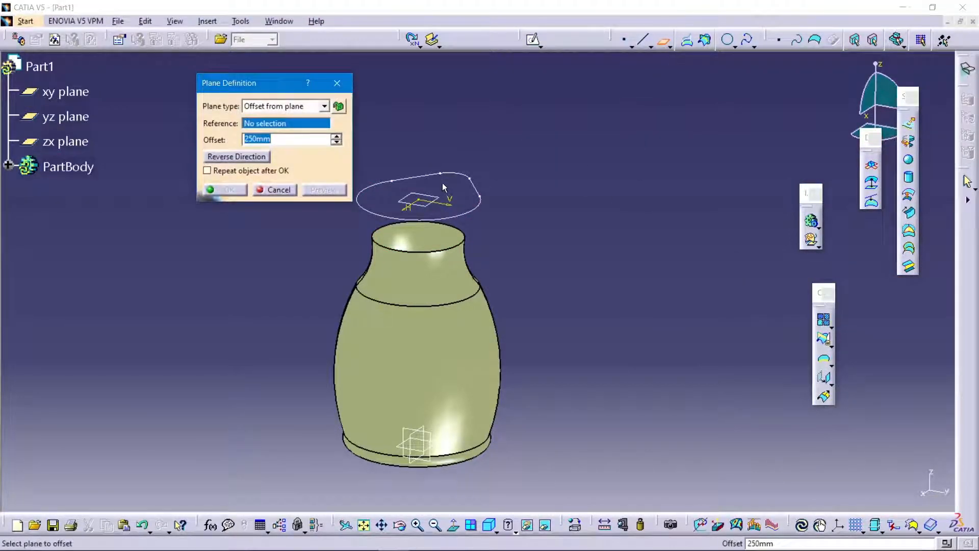
left_click(431, 195)
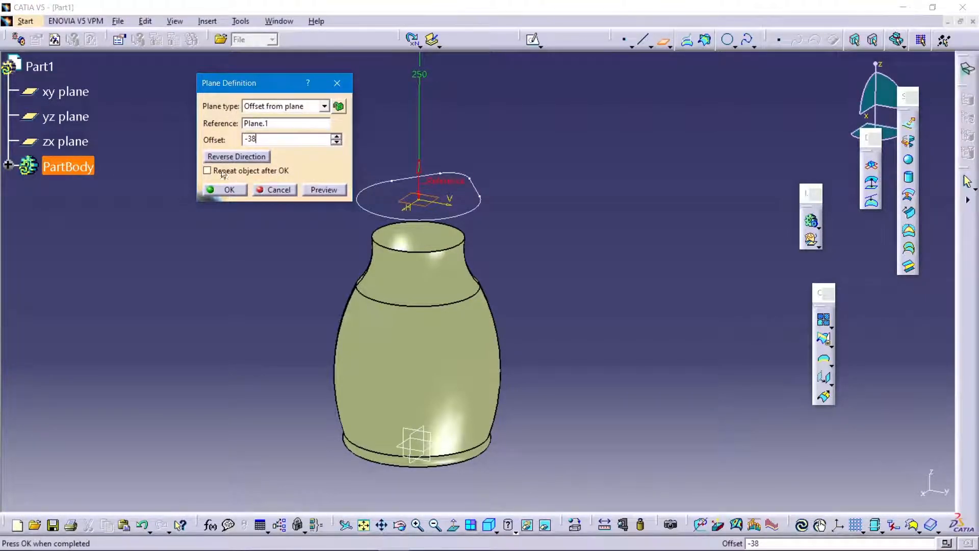
left_click(315, 188)
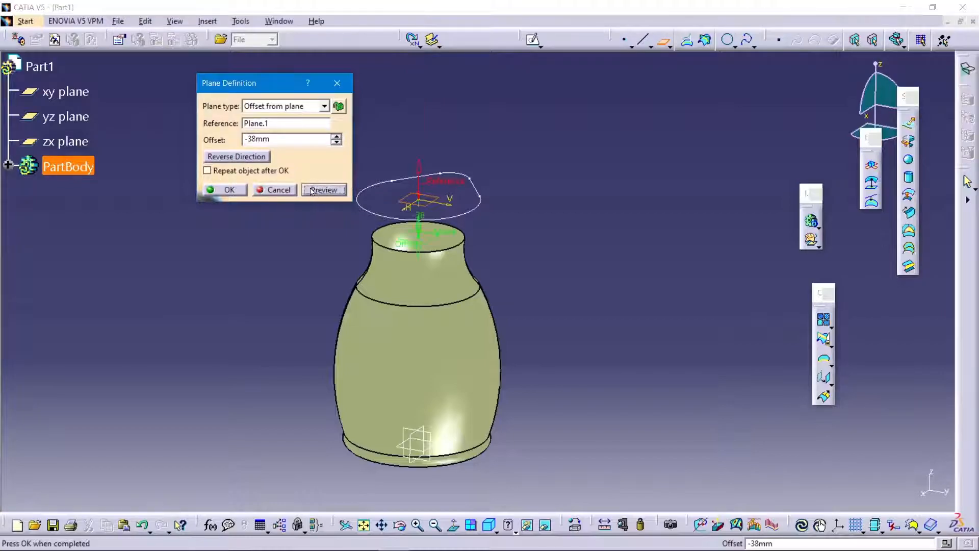
left_click(227, 189)
- Sketch a circle of about 106 mm radius centred on the origin of the new offset plane
left_click(403, 223)
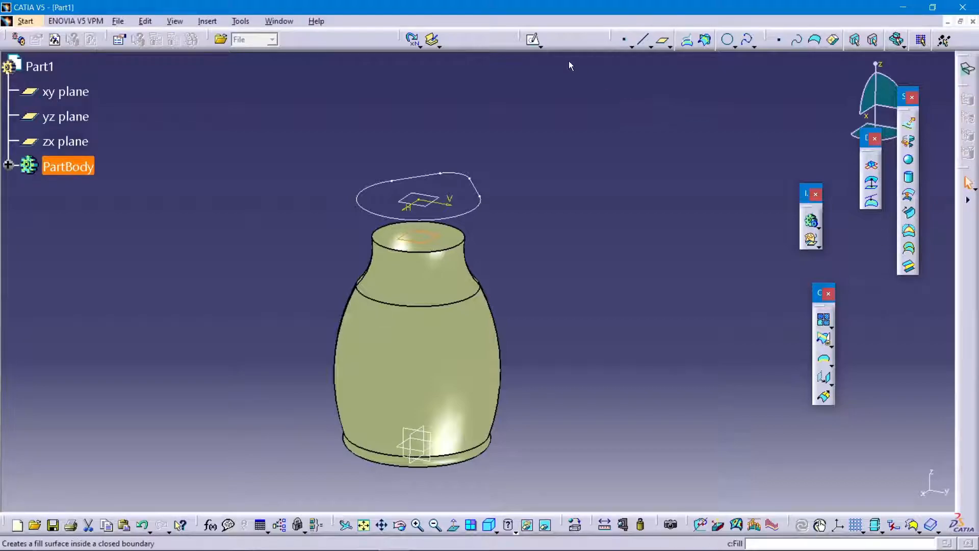
left_click(533, 39)
mouse_move(523, 310)
middle_mouse_down()
mouse_move(515, 204)
mouse_move(549, 184)
middle_mouse_up()
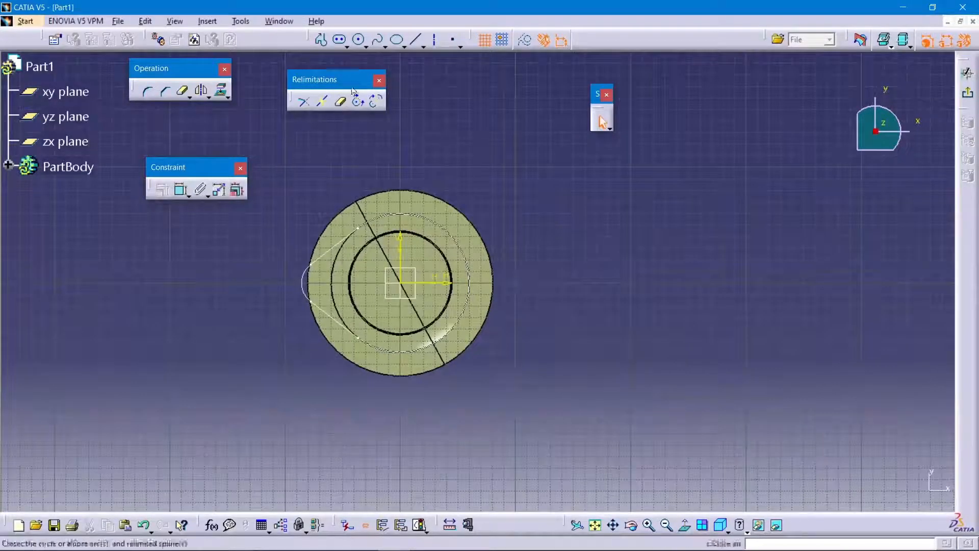
left_click(358, 39)
left_click(400, 282)
left_click(465, 179)
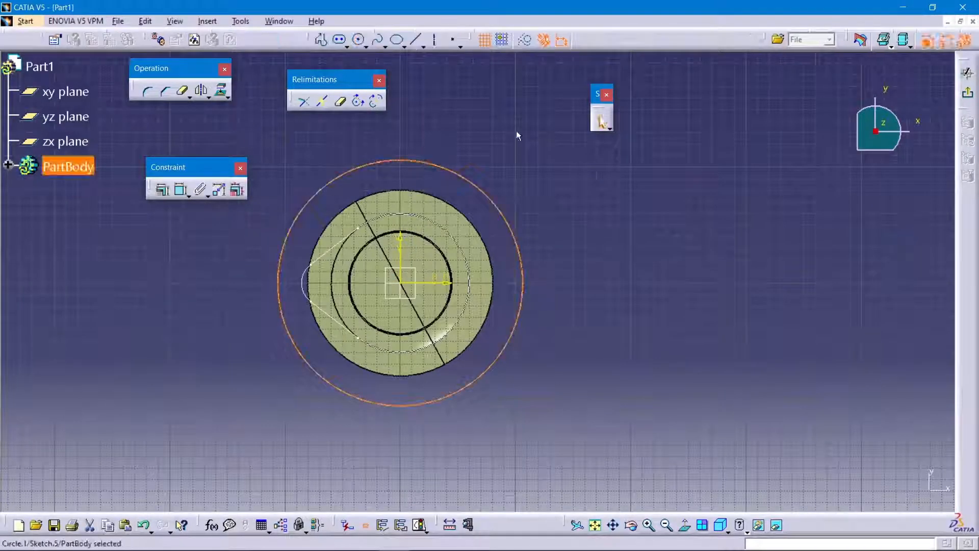
- Dimension the new circle's radius and set it to 45 mm
left_click(179, 189)
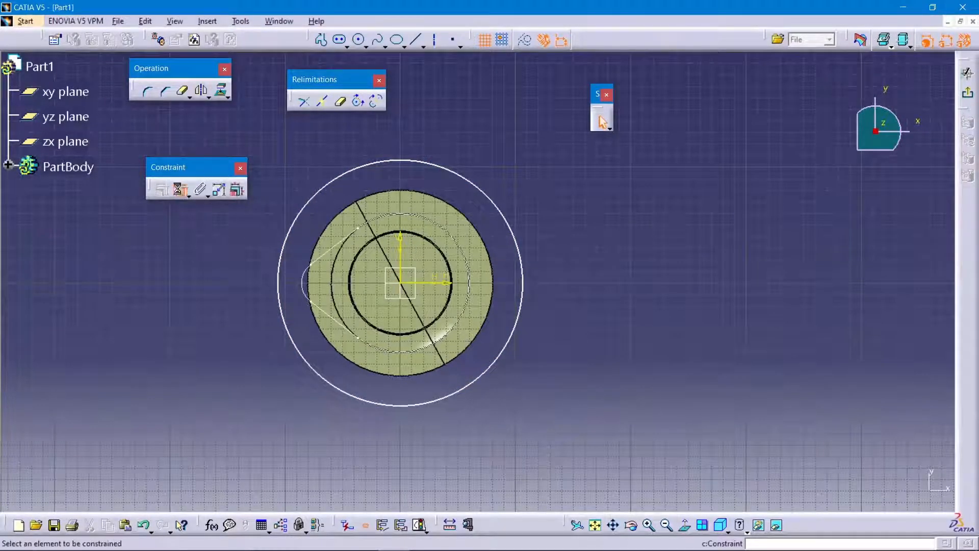
left_click(461, 176)
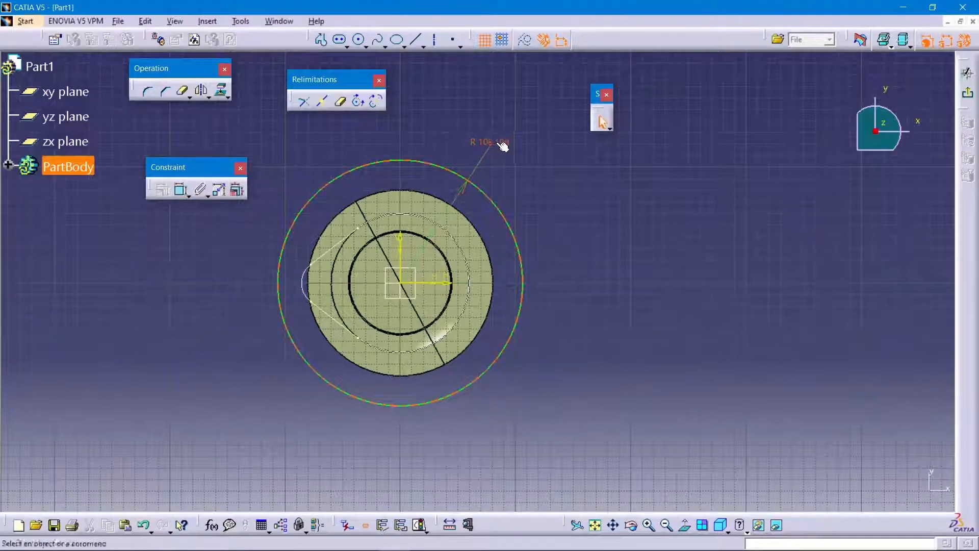
left_click(498, 145)
double_click(500, 148)
type("45")
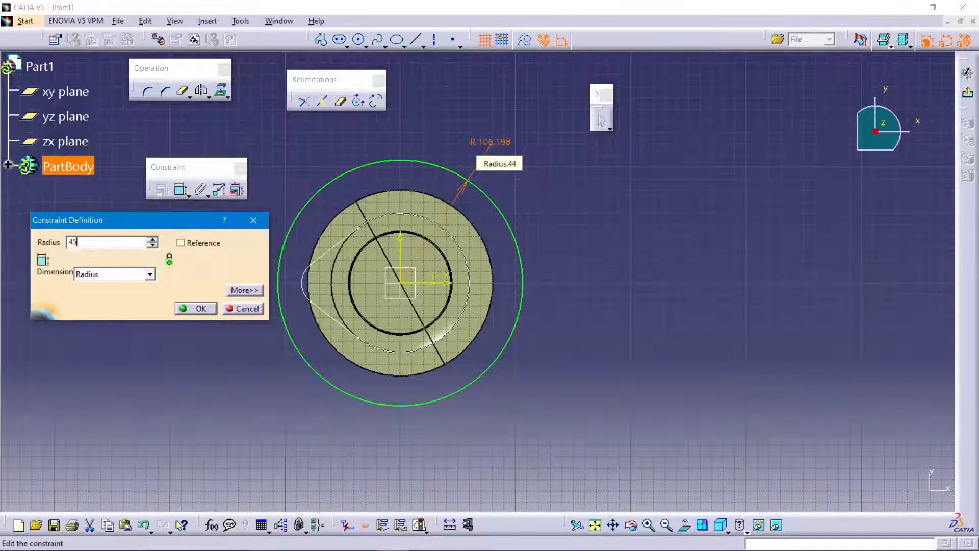
key("Return")
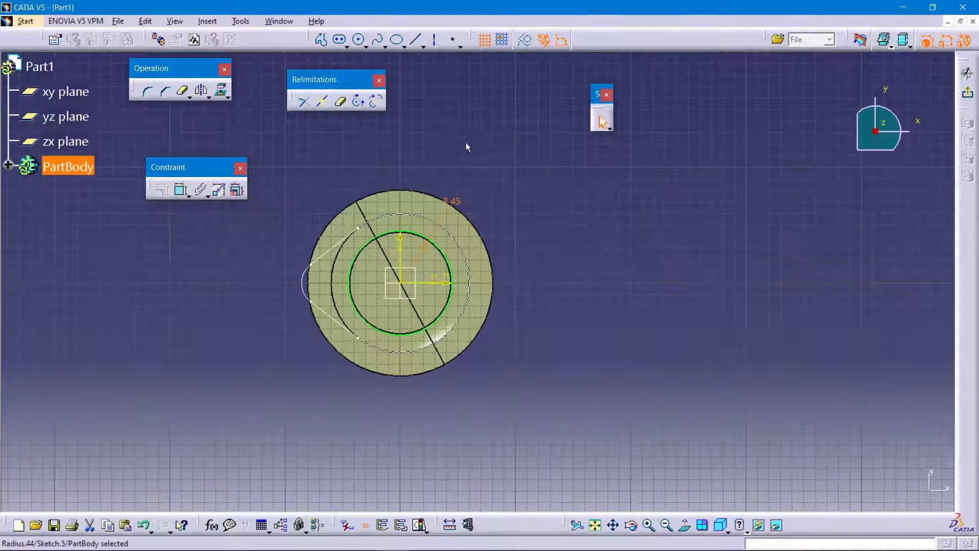
- Place two points on the 45 mm circle, above and below the horizontal axis on the spout side, and exit the sketch
left_click(405, 140)
left_click(450, 41)
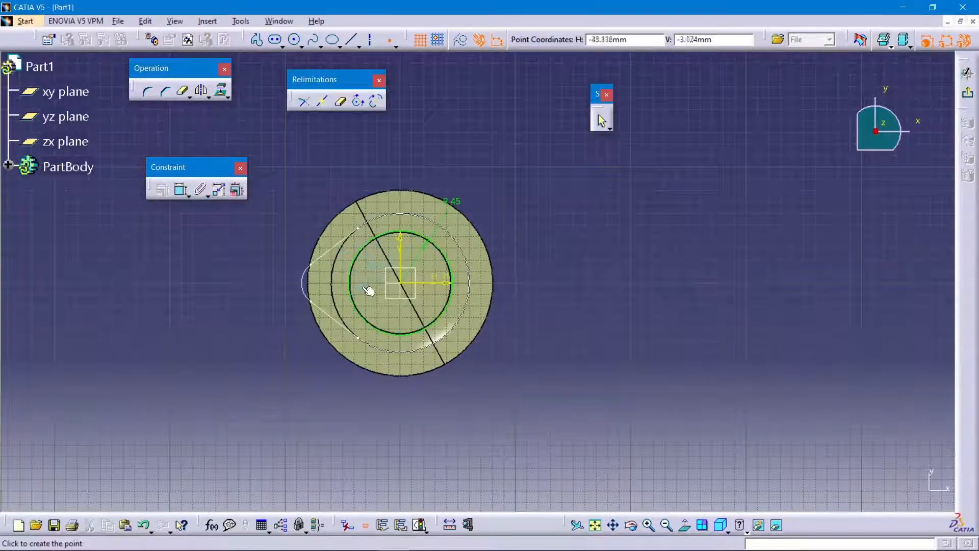
mouse_move(366, 284)
middle_mouse_down()
mouse_move(338, 227)
mouse_move(452, 216)
middle_mouse_up()
mouse_move(391, 215)
middle_mouse_down()
mouse_move(389, 182)
mouse_move(377, 184)
mouse_move(428, 265)
middle_mouse_up()
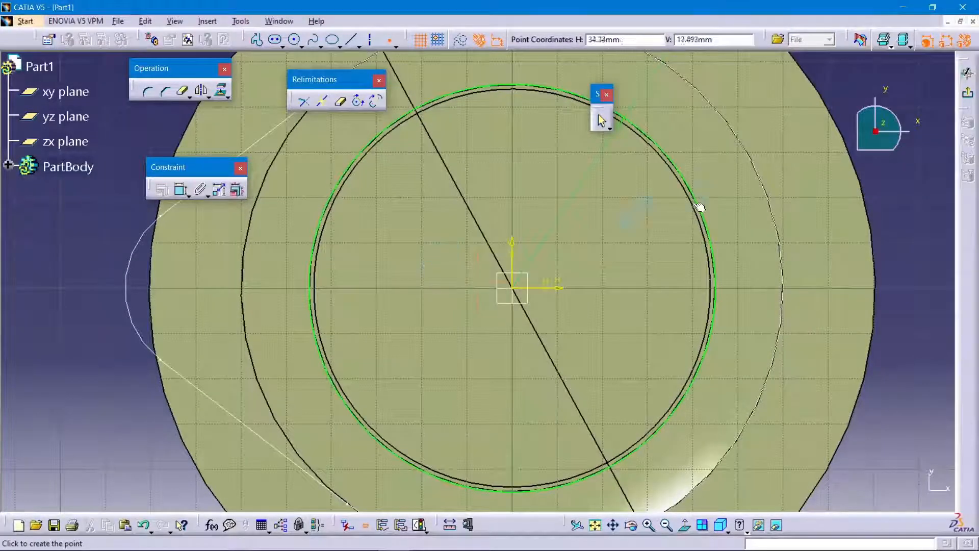
left_click(363, 150)
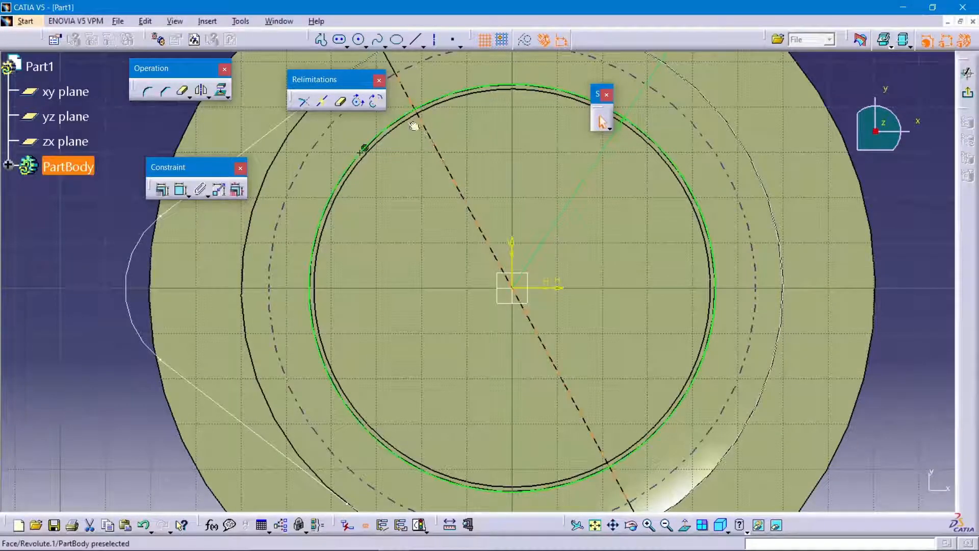
left_click(328, 360)
left_click(966, 72)
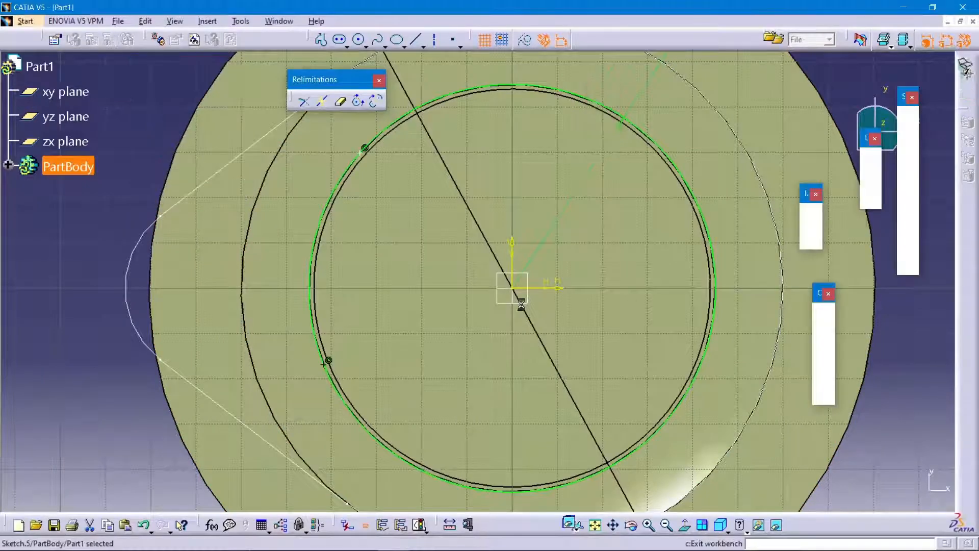
- Start a multi-sections surface with the teardrop profile as the first section and the neck circle as the second
left_click(199, 306)
middle_click_drag(199, 305, 191, 390)
middle_click_drag(223, 292, 236, 375)
scroll(236, 375, "up", 1)
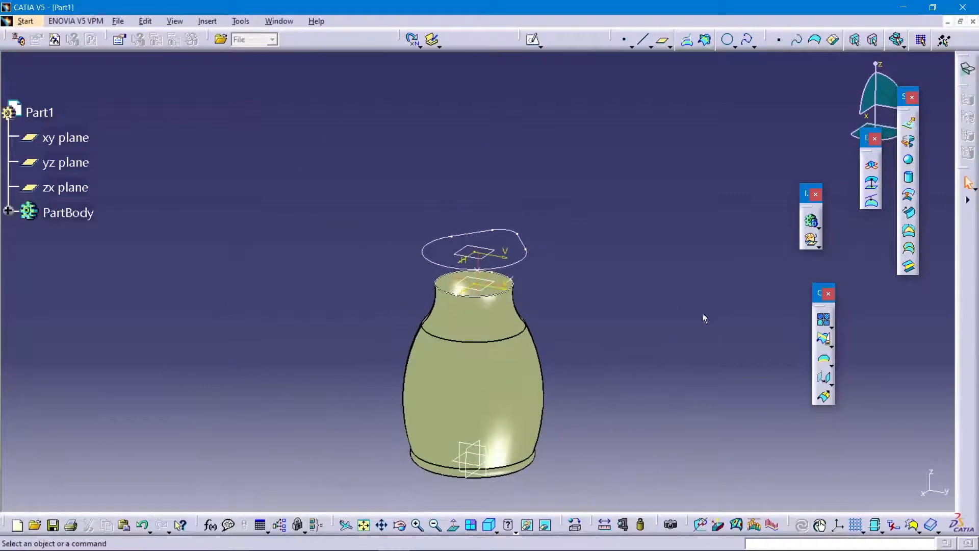
left_click(910, 250)
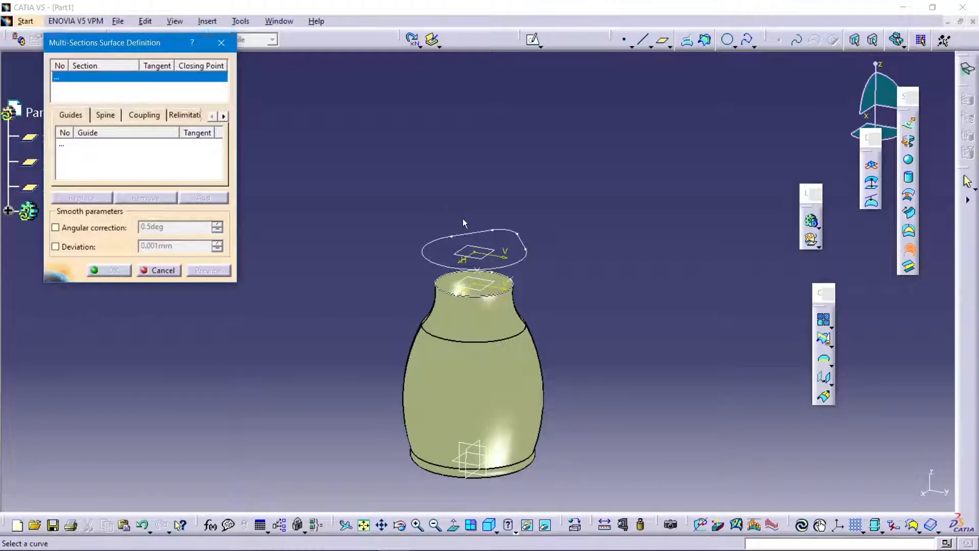
left_click(478, 238)
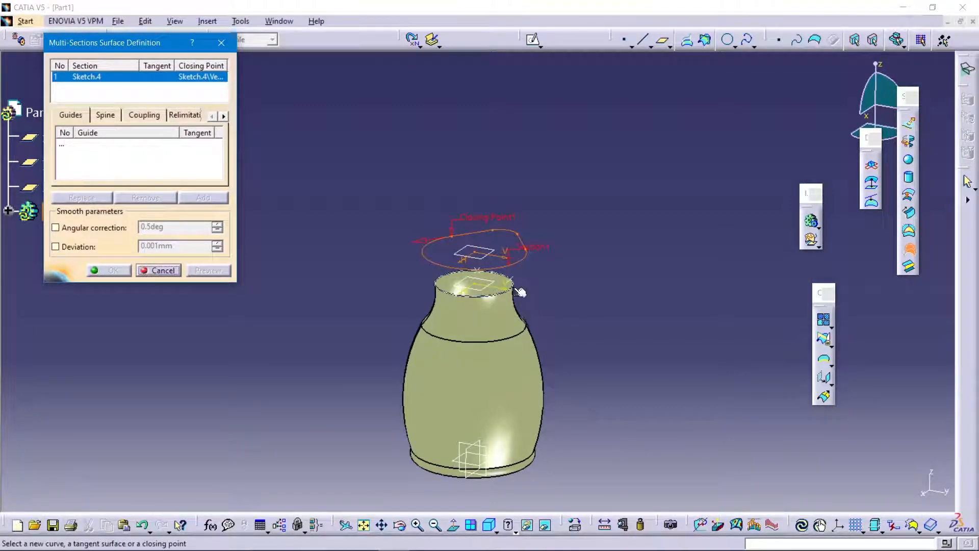
left_click(495, 300)
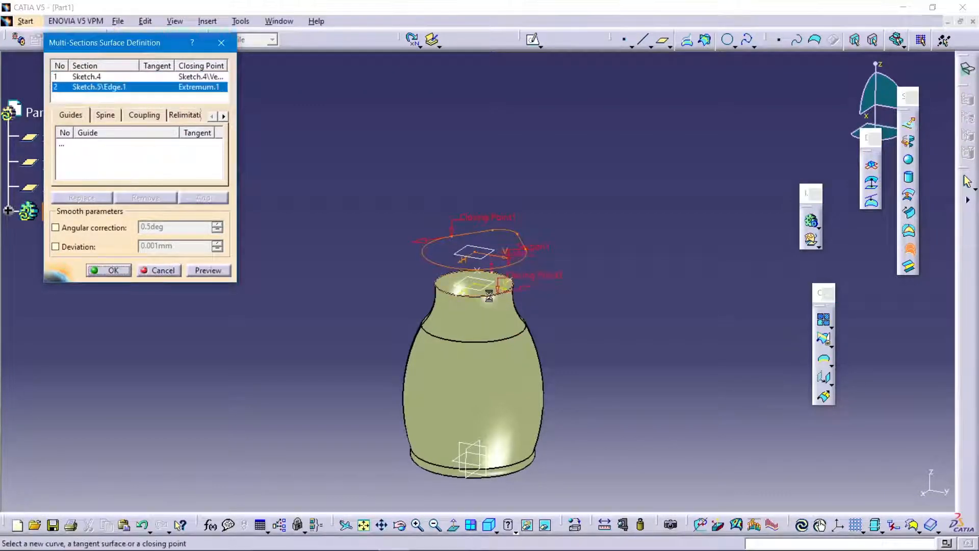
- Add two couplings joining each end vertex of the teardrop's large arc to the matching point on the neck circle
middle_click_drag(537, 287, 503, 193)
right_click(502, 193)
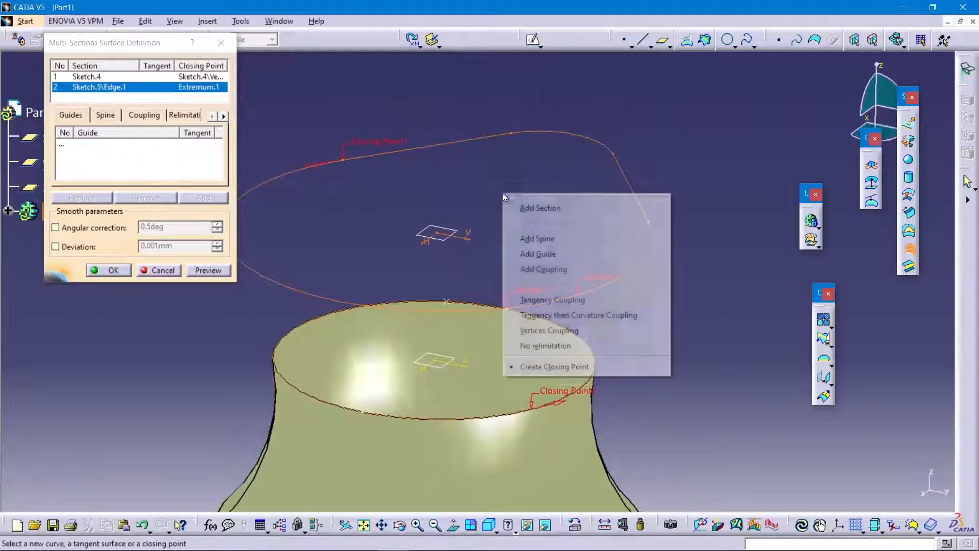
left_click(535, 267)
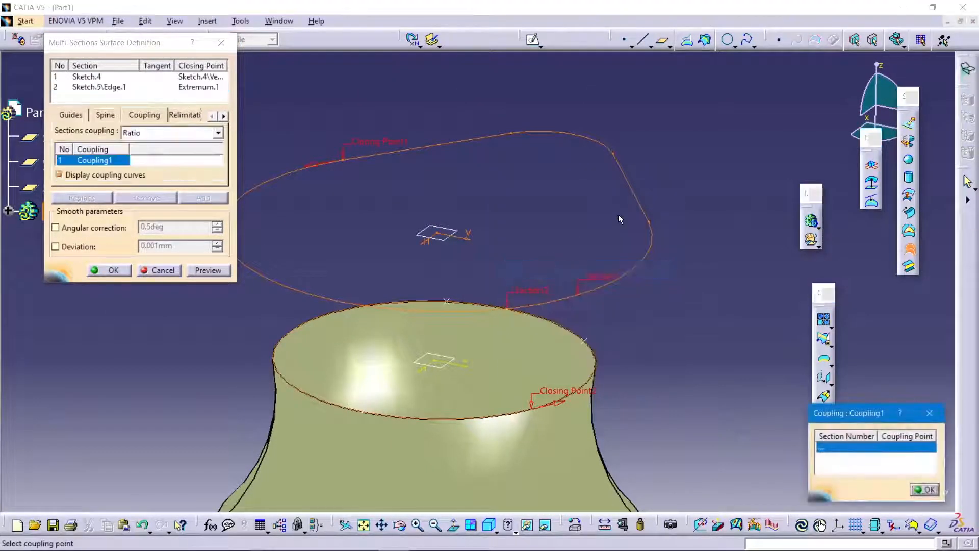
left_click(651, 222)
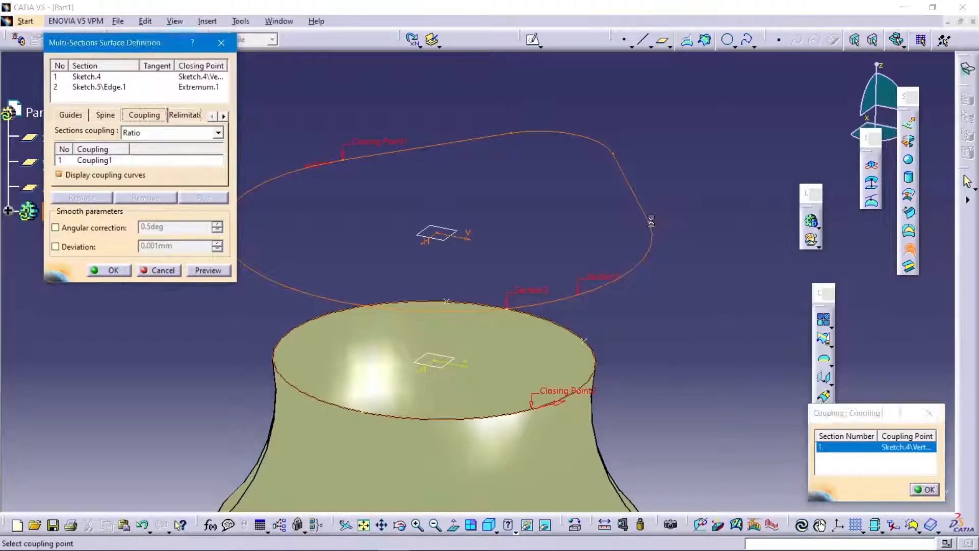
left_click(585, 342)
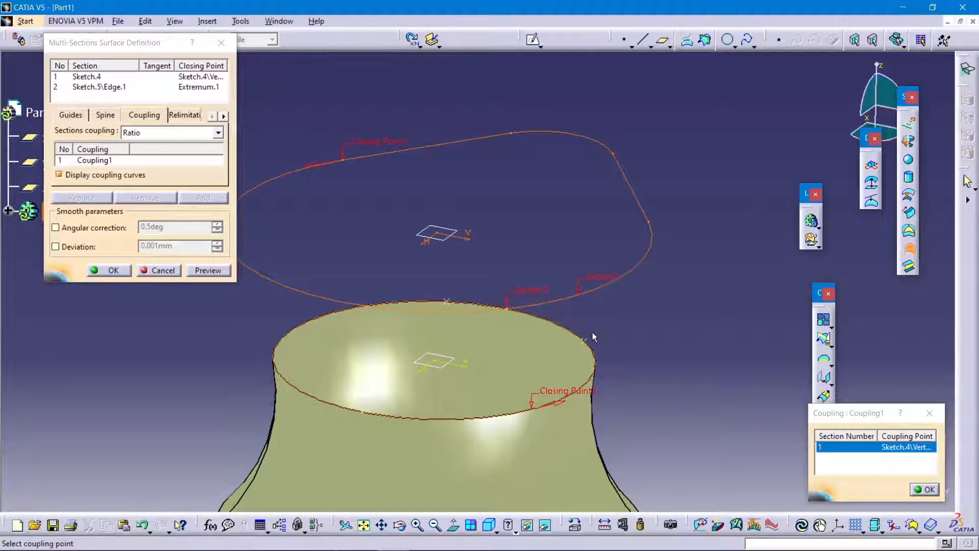
right_click(358, 185)
left_click(389, 257)
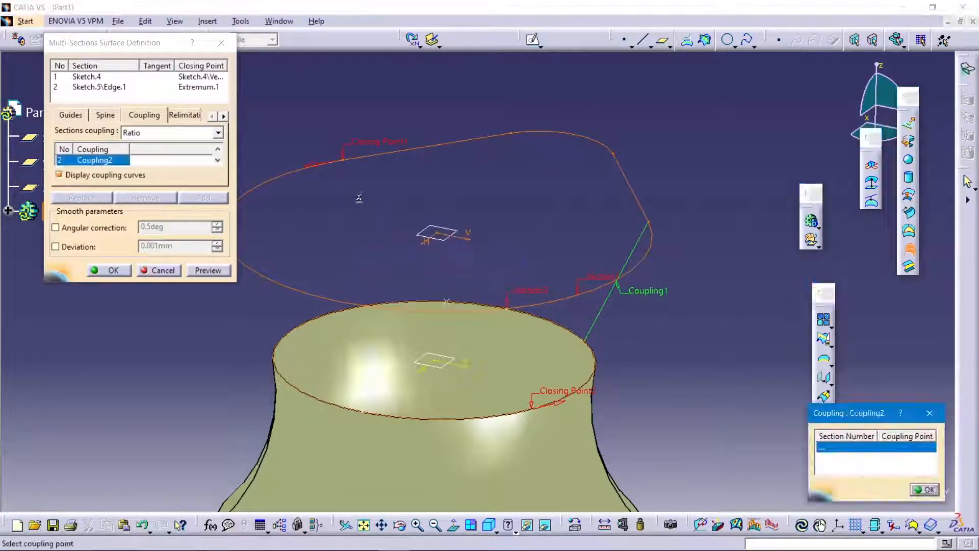
left_click(344, 166)
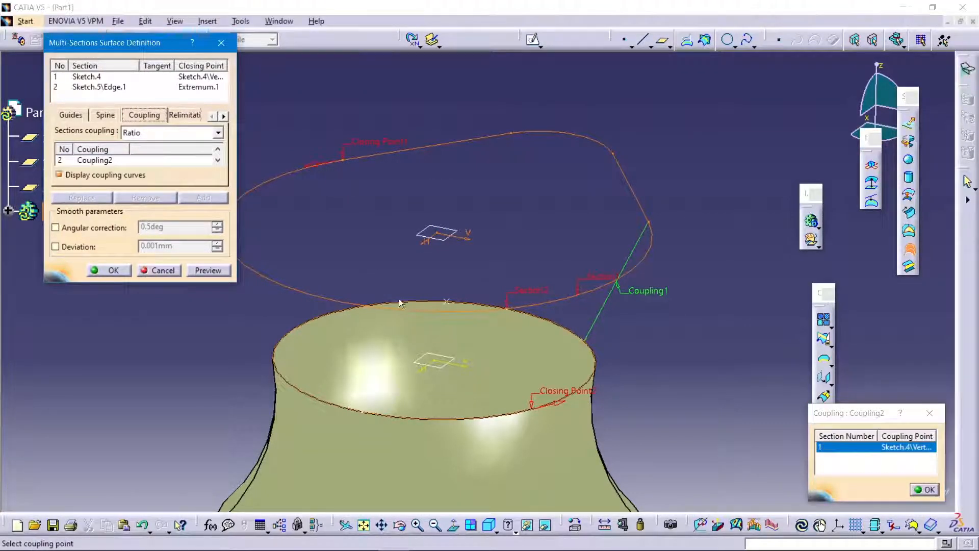
left_click(447, 304)
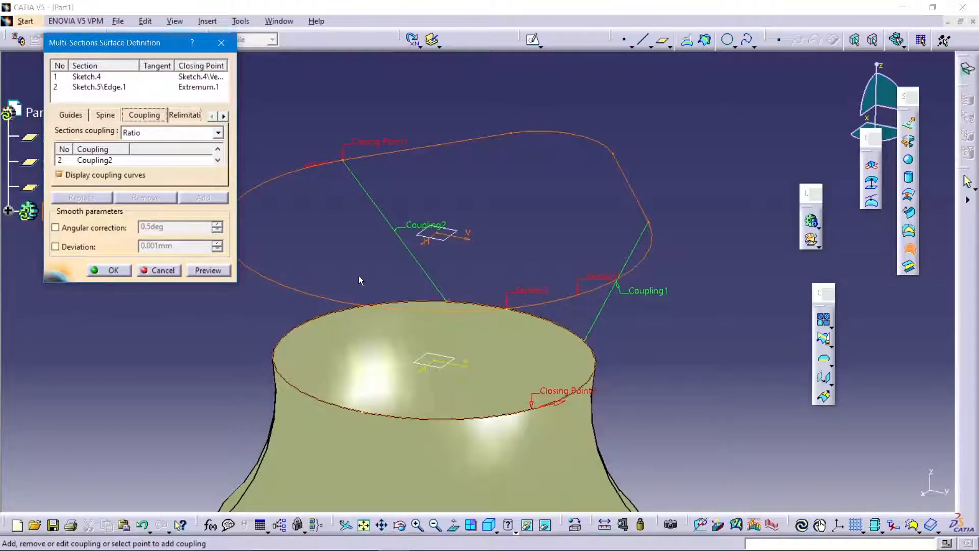
- Replace the circle section's closing point with the point coupled to the teardrop's closing point, and create the multi-sections surface
right_click(577, 396)
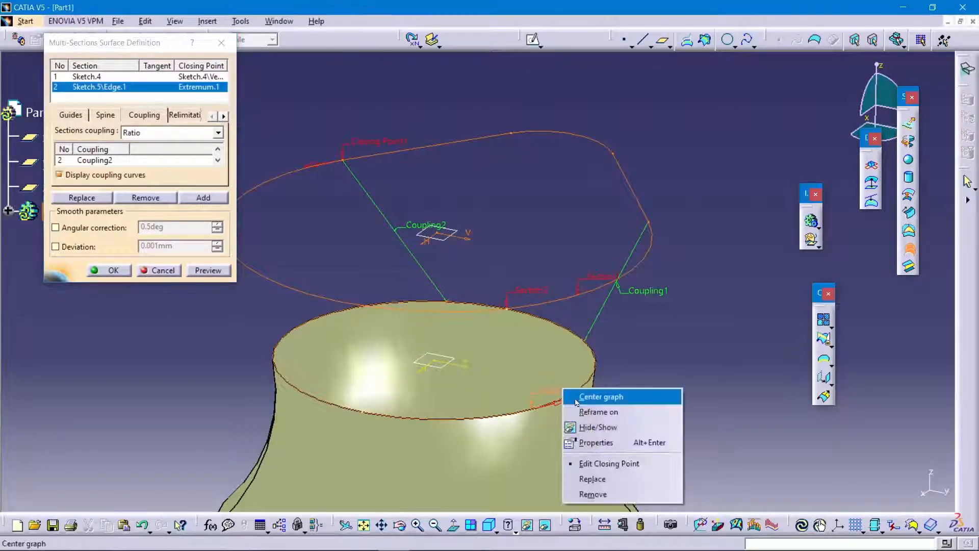
left_click(589, 479)
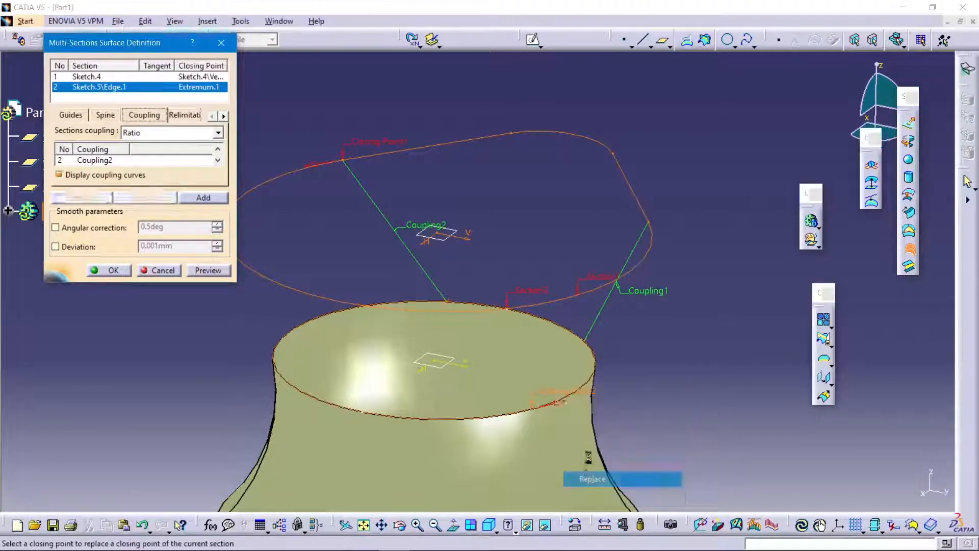
left_click(447, 305)
left_click(195, 271)
middle_click_drag(528, 266, 465, 397)
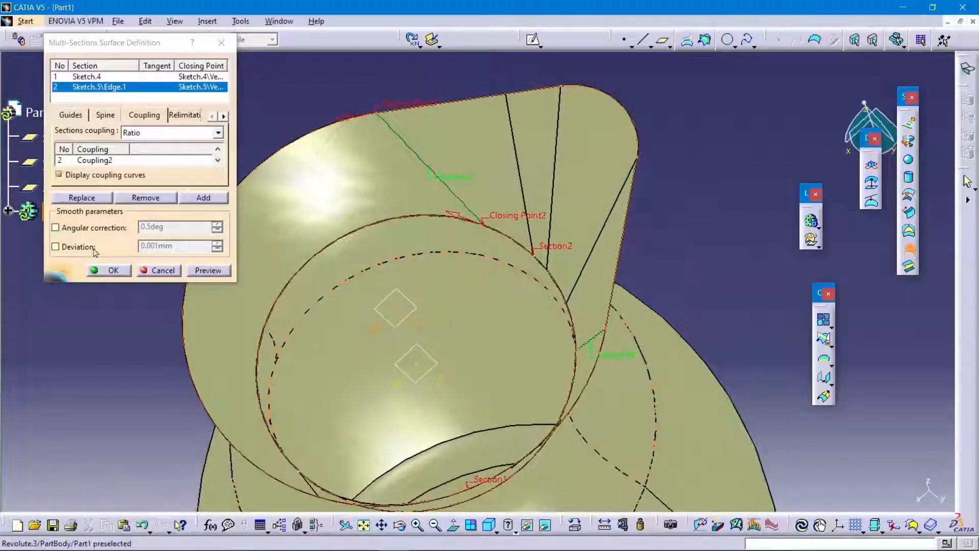
left_click(95, 270)
- Expand the part body's feature list and hide both offset planes, the teardrop profile sketch and the neck circle sketch
middle_click_drag(493, 172, 475, 164)
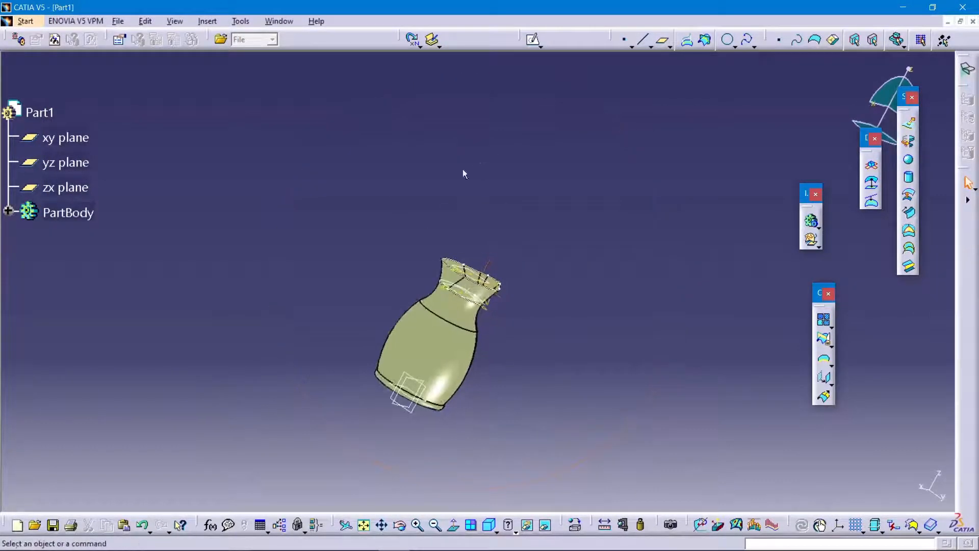
left_click(9, 211)
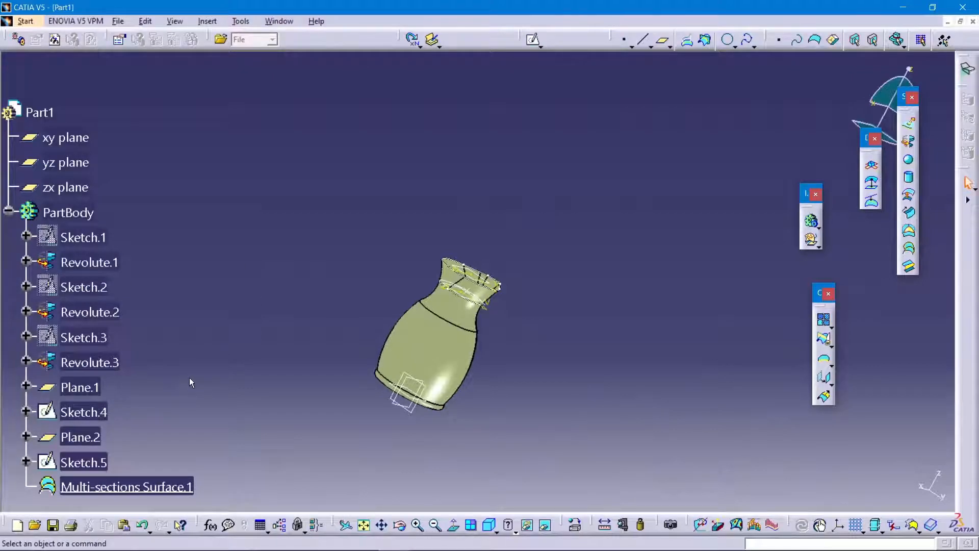
right_click(99, 296)
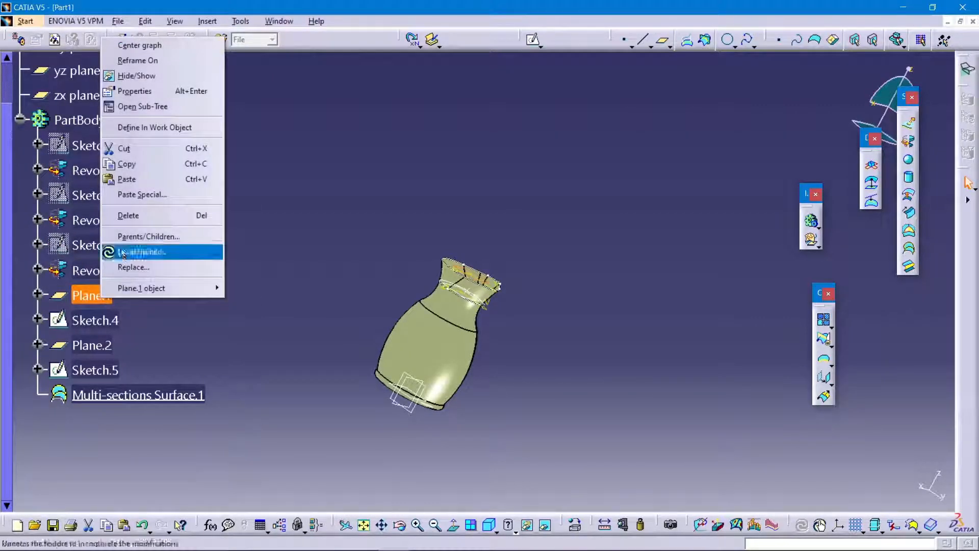
left_click(135, 75)
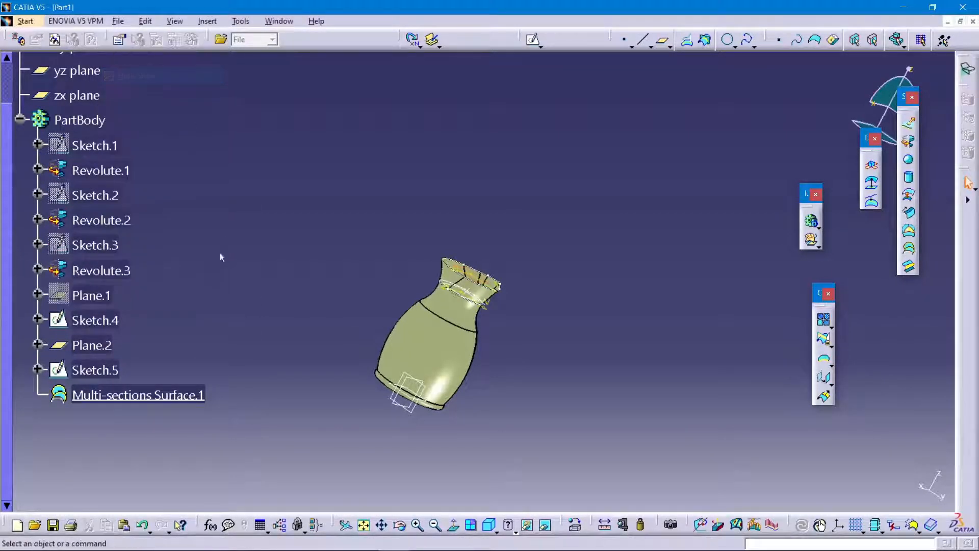
right_click(124, 352)
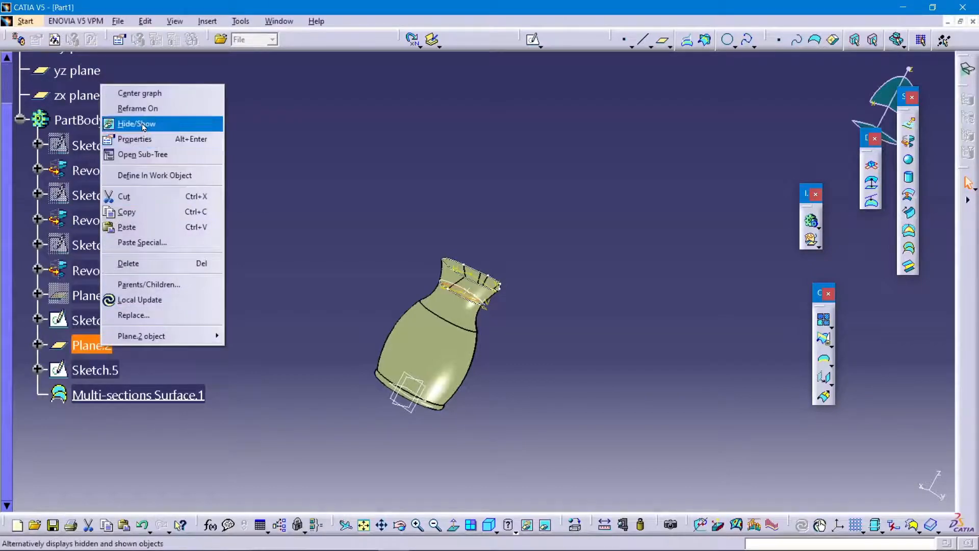
left_click(142, 125)
right_click(107, 370)
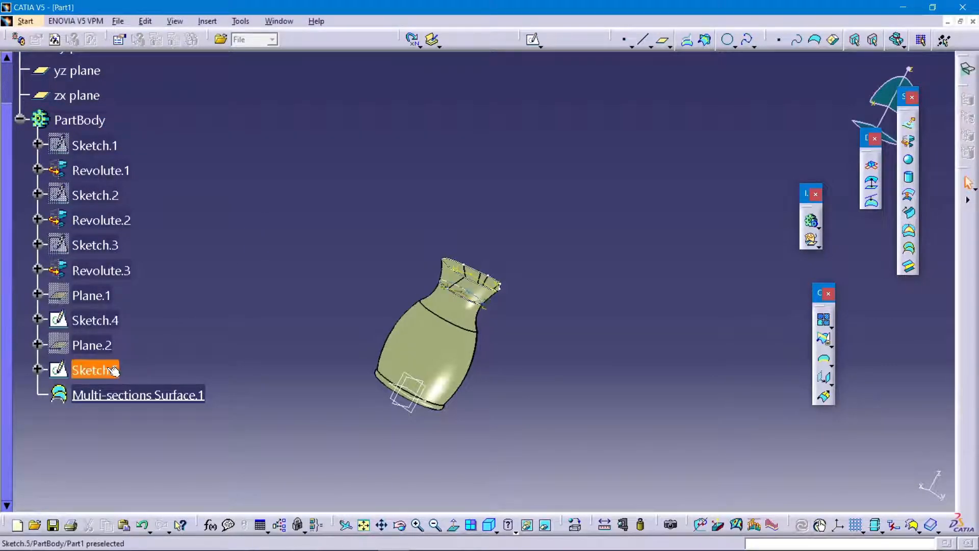
left_click(142, 148)
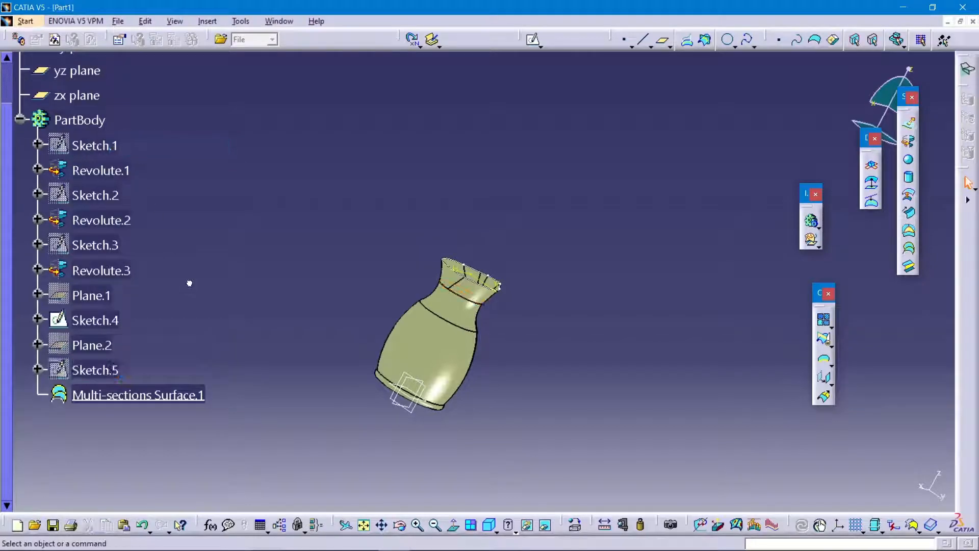
left_click(122, 320)
right_click(93, 320)
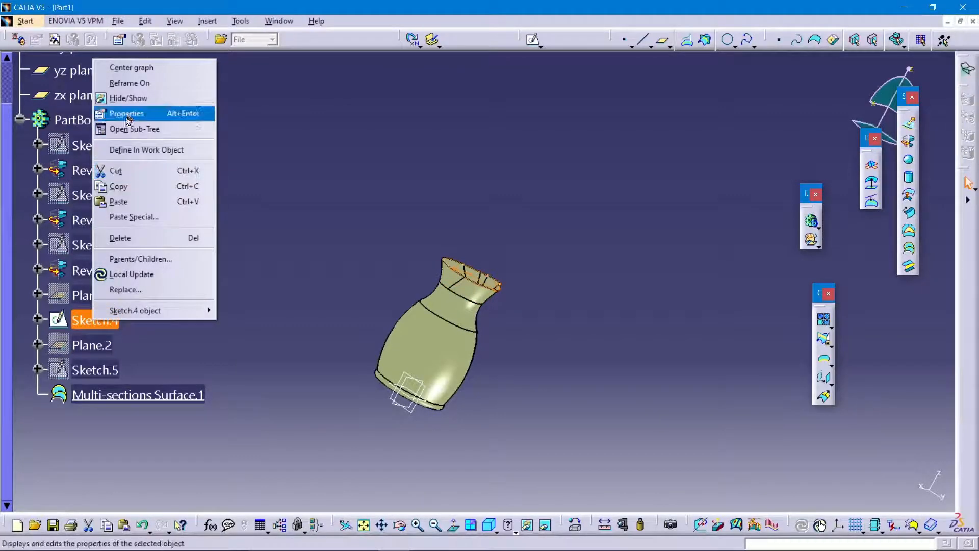
left_click(136, 99)
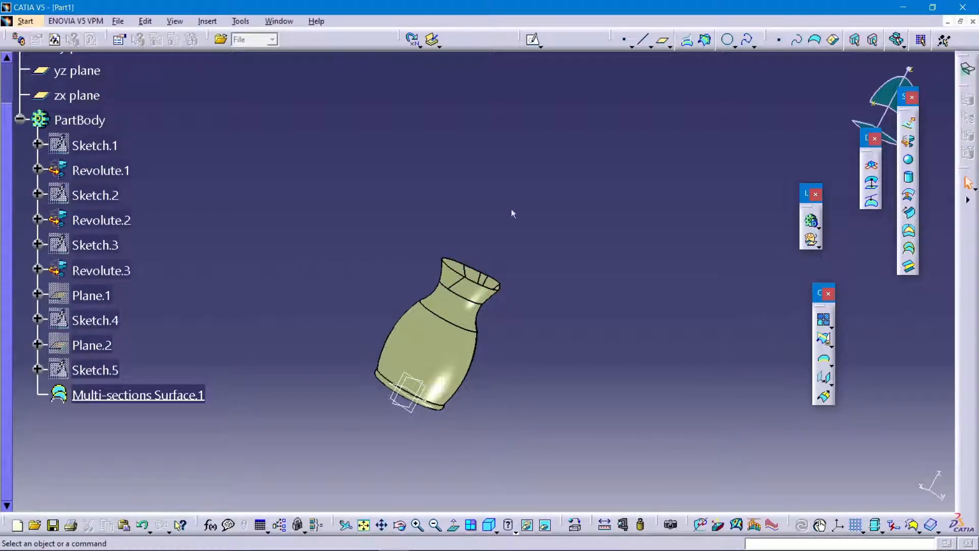
- Start a sketch on the zx plane and view it square-on with the spout pointing away from the handle side
left_click(489, 526)
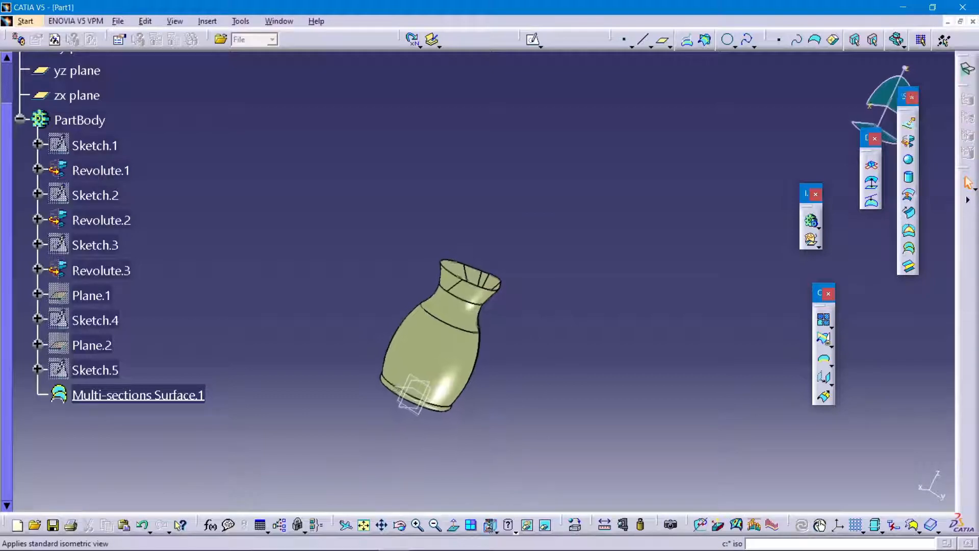
left_click(491, 530)
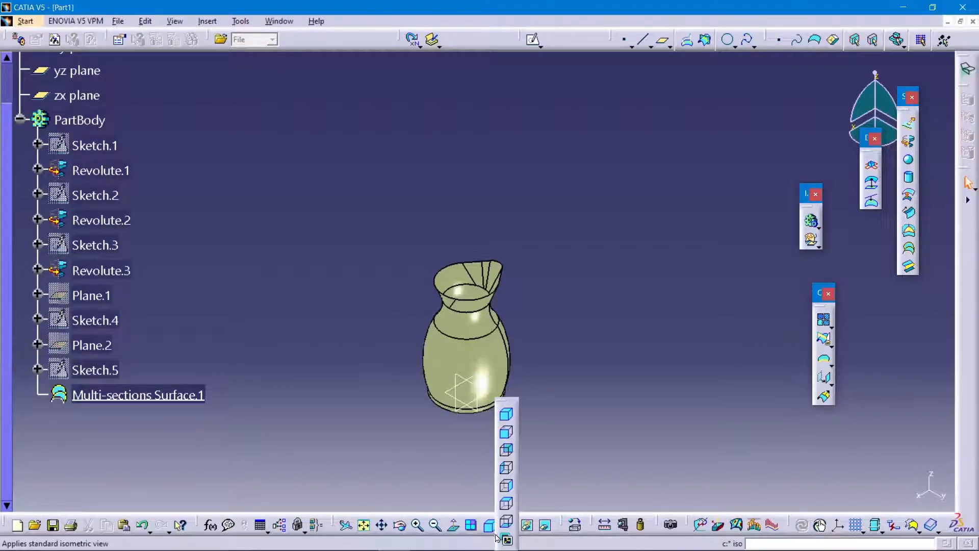
left_click(508, 469)
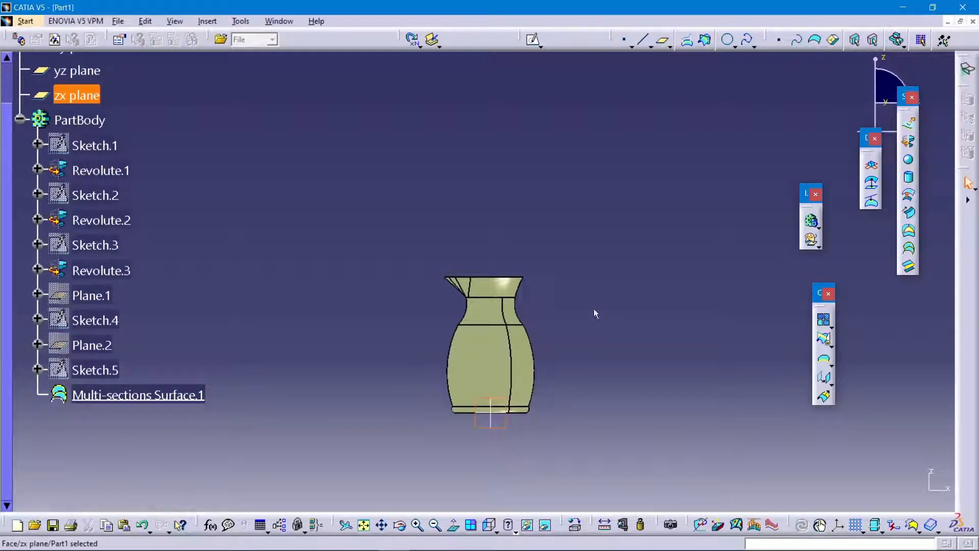
left_click(533, 39)
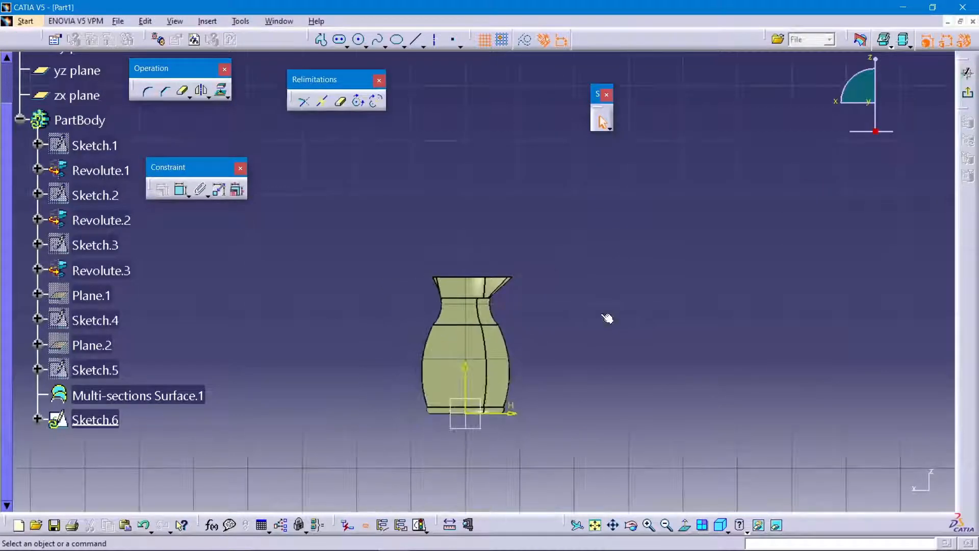
left_click(702, 524)
left_click(724, 441)
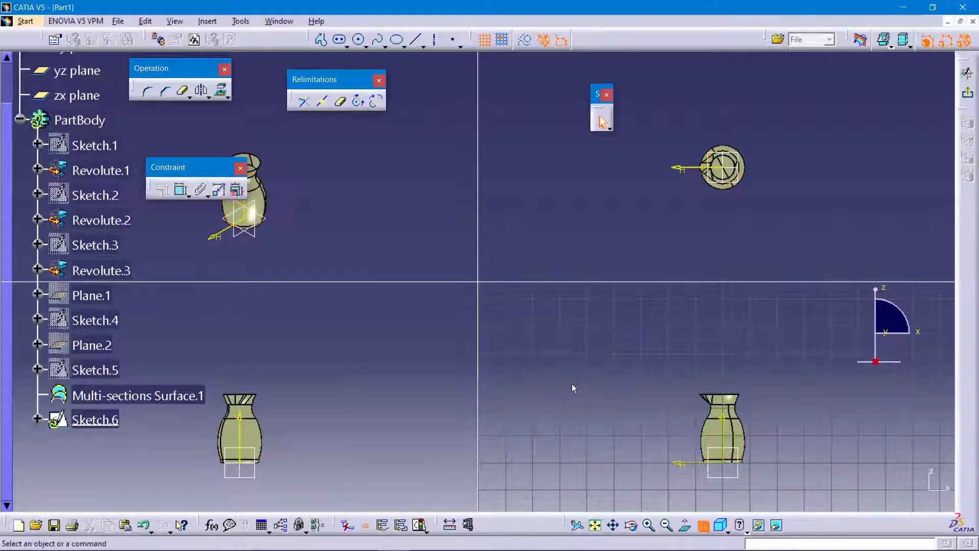
left_click(702, 525)
middle_click_drag(579, 332, 562, 259)
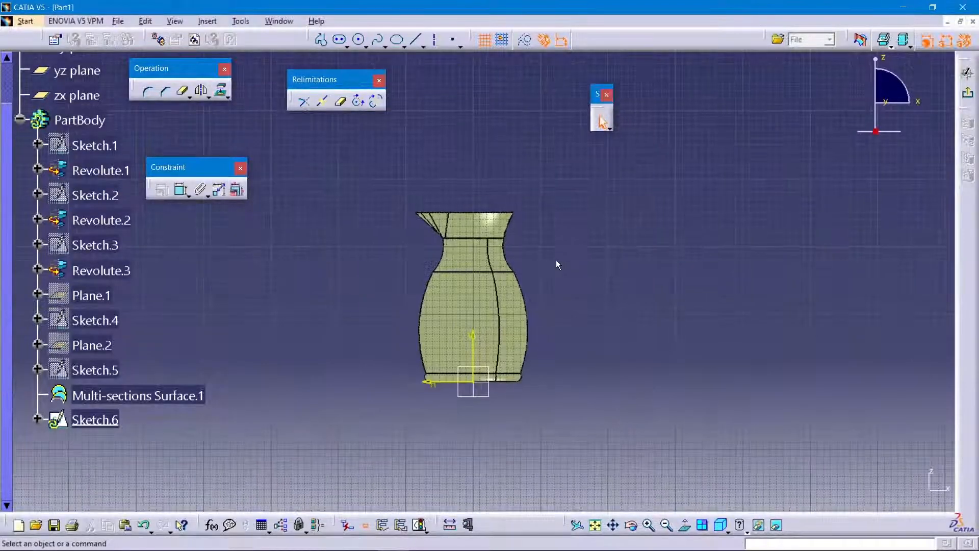
- Sketch a slanted line about 39 mm long from inside the upper body outward on the side opposite the spout
left_click(415, 40)
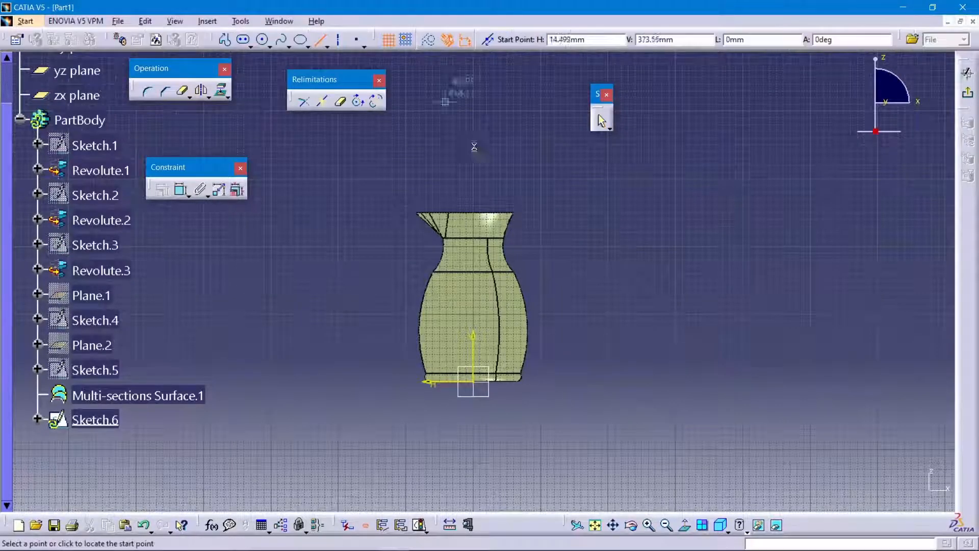
left_click(517, 285)
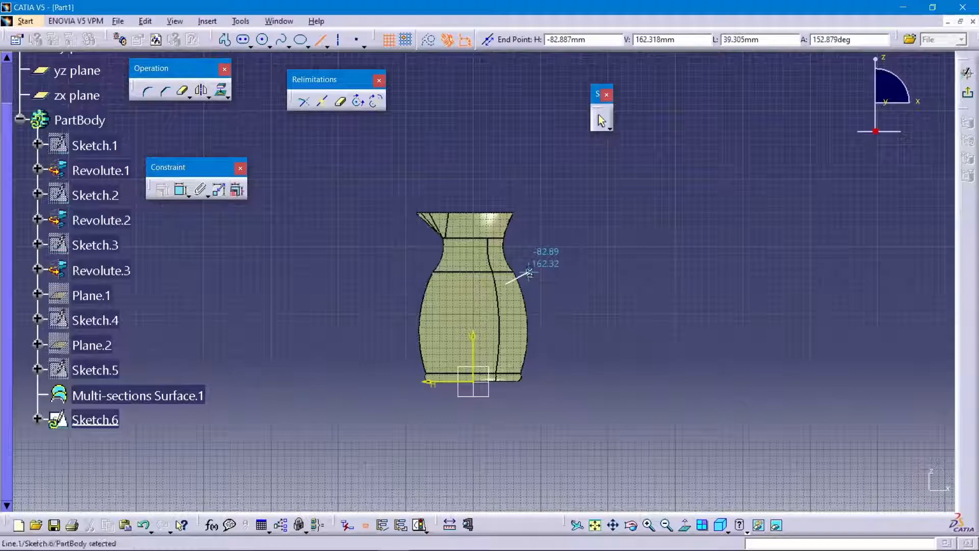
left_click(530, 272)
- Continue the handle path with a line sloping down and outward, then a line about 57 mm long back into the body
left_click(423, 46)
left_click(423, 46)
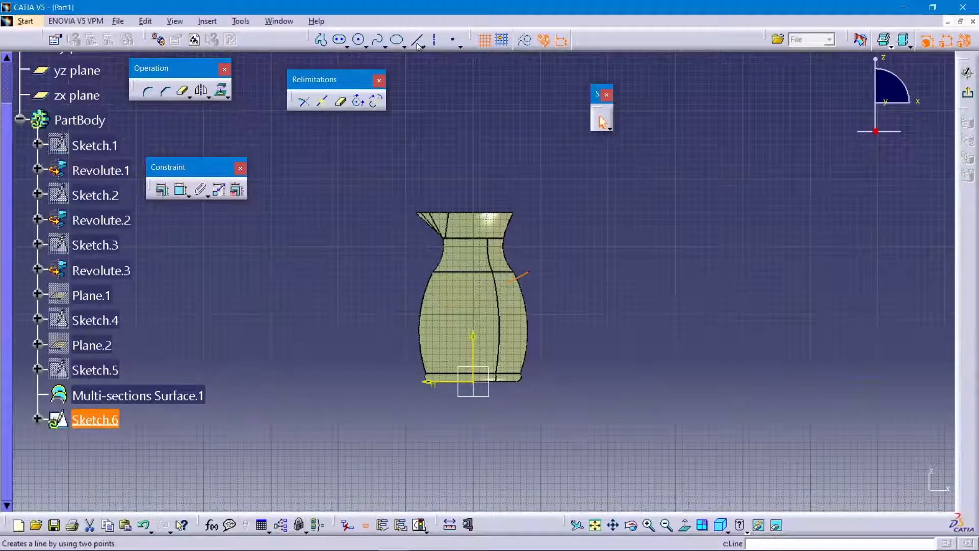
left_click(417, 41)
left_click(530, 273)
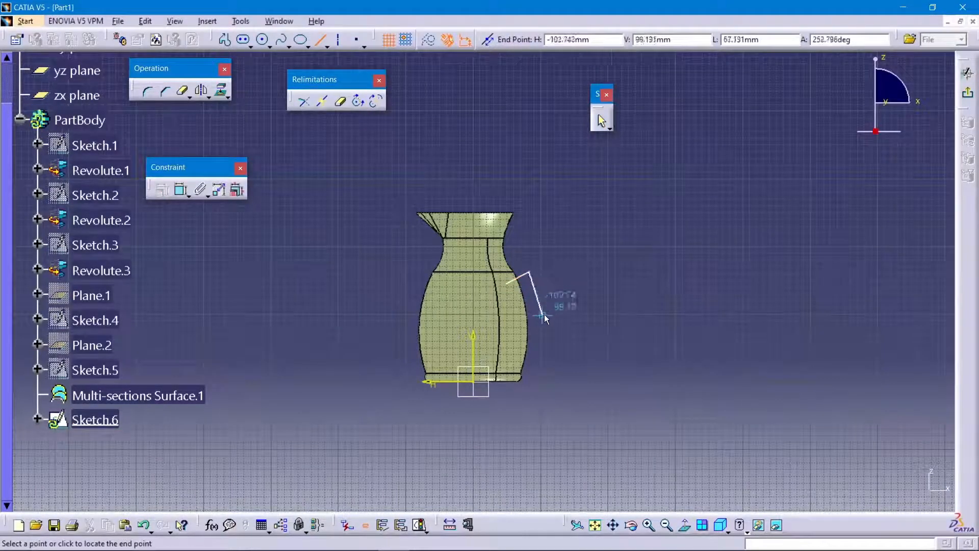
left_click(551, 313)
left_click(545, 282)
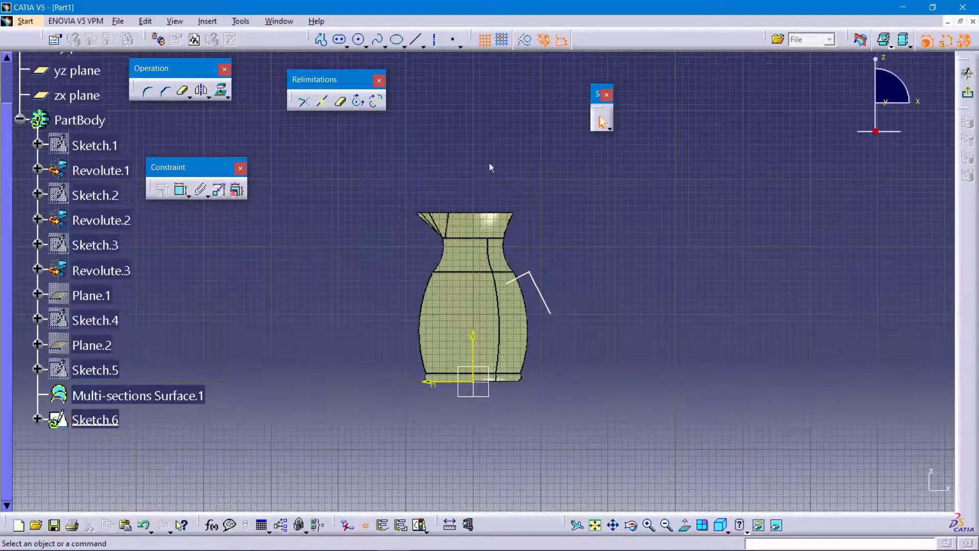
left_click(415, 40)
left_click(551, 312)
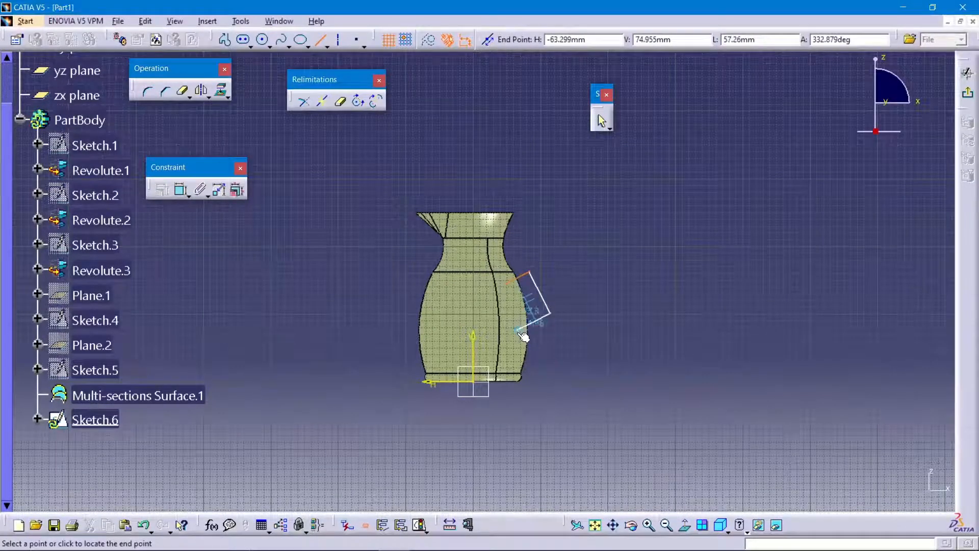
left_click(518, 329)
- Move the handle path's upper line up toward the neck and extend its outer end farther from the vessel
mouse_move(596, 303)
middle_mouse_down("ctrl")
mouse_move(678, 223)
mouse_move(619, 199)
middle_mouse_up("ctrl")
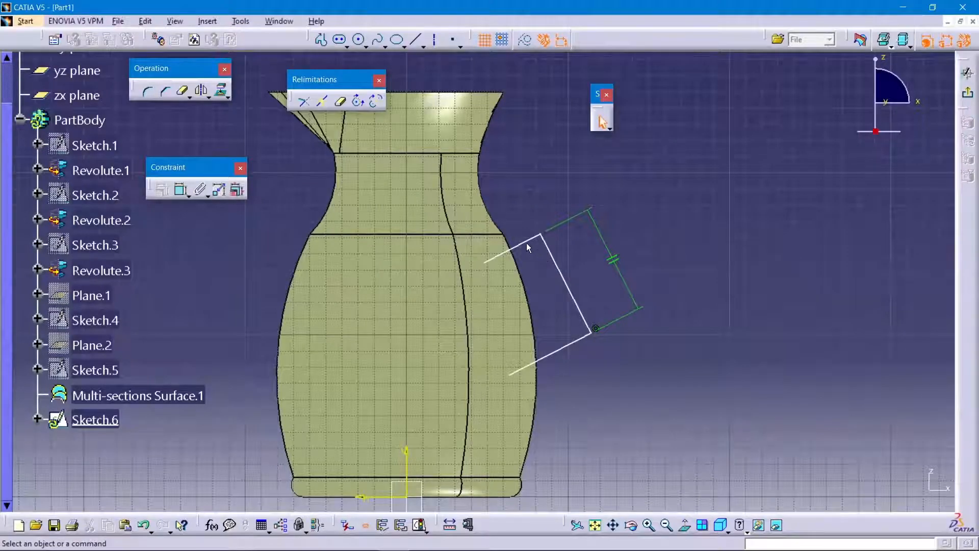
left_click_drag(527, 247, 509, 202)
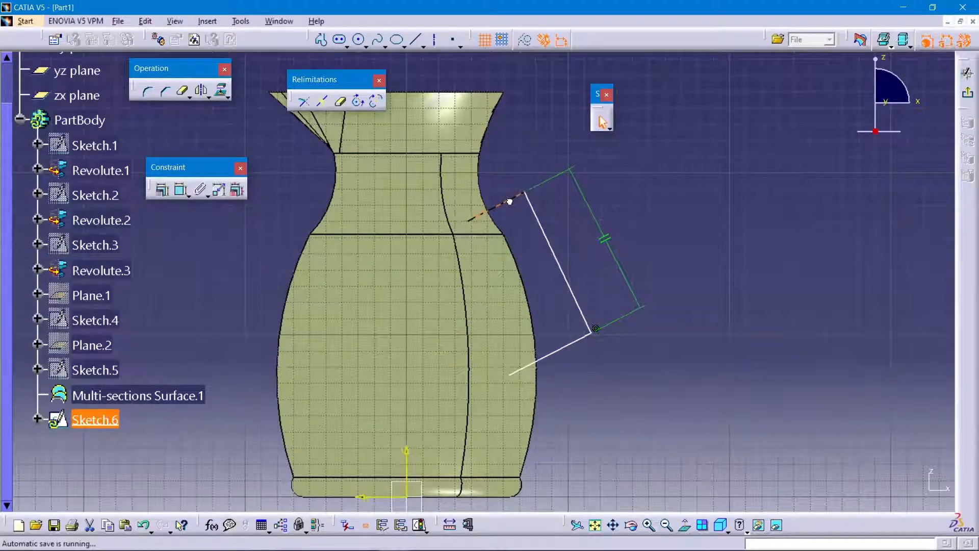
left_click(520, 177)
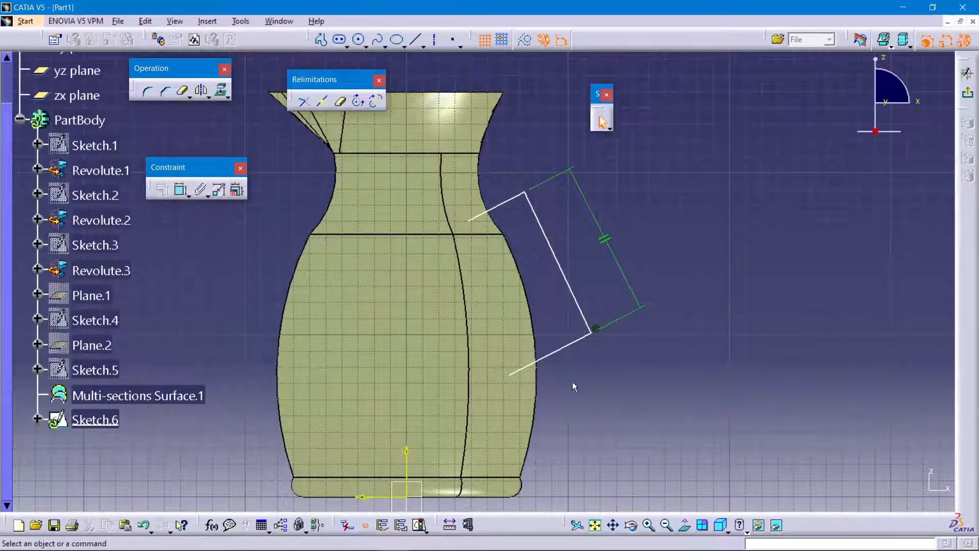
mouse_move(554, 353)
left_mouse_down()
mouse_move(555, 373)
mouse_move(555, 355)
left_mouse_up()
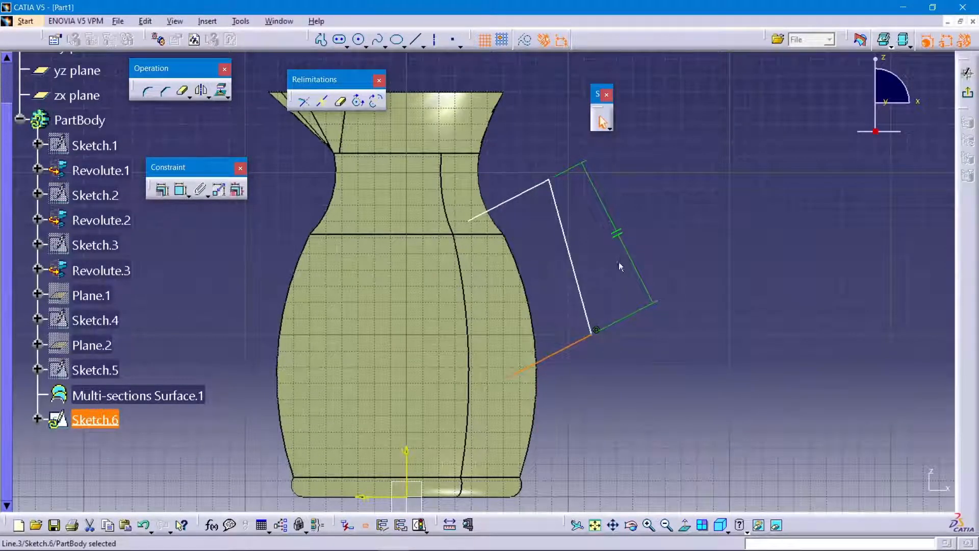
left_click(611, 280)
middle_click_drag(670, 197, 668, 211)
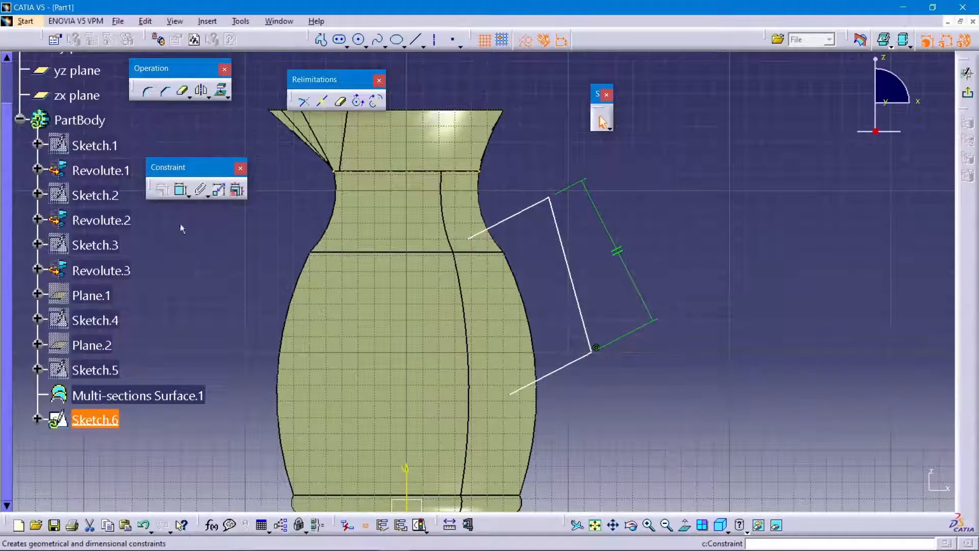
left_click(572, 102)
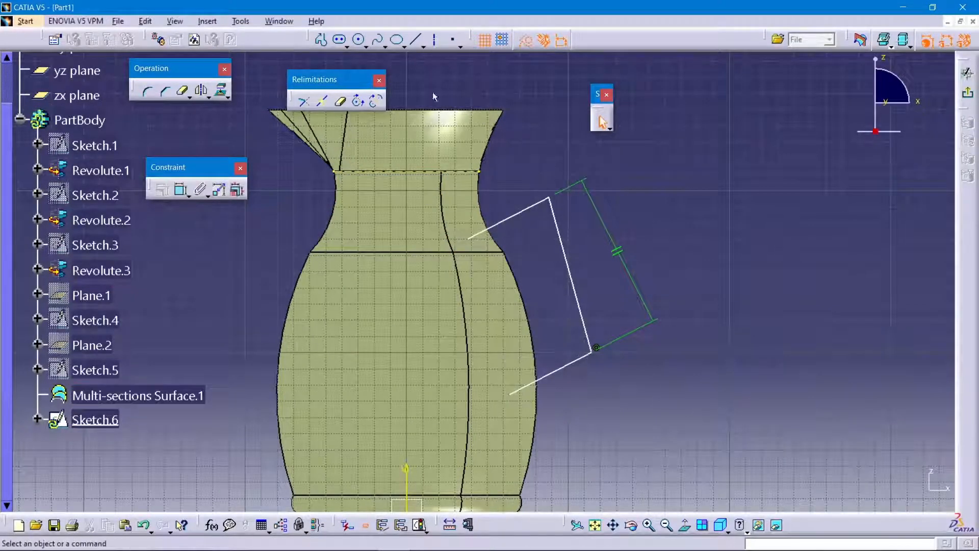
- Round the handle path's upper corner to about 20 mm radius and its lower corner to about 28 mm radius
left_click(148, 91)
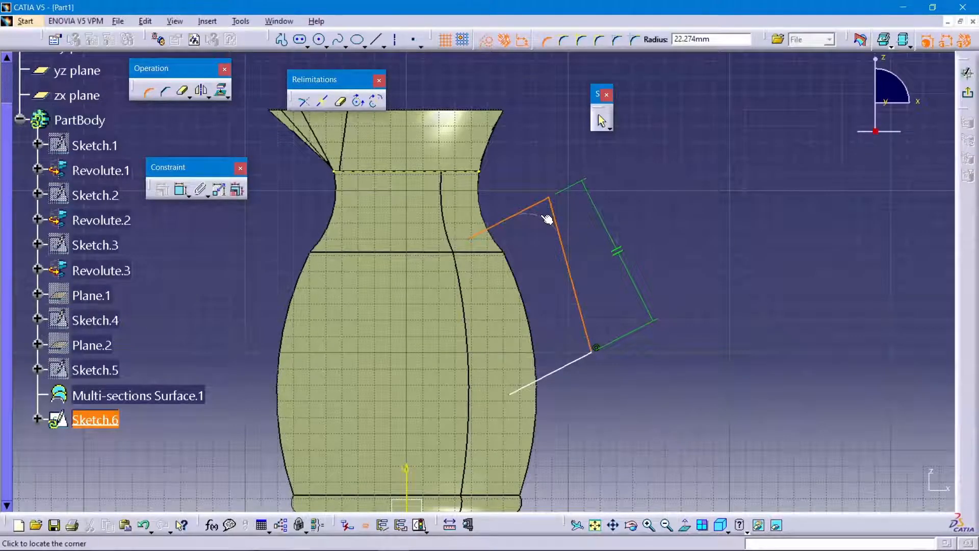
left_click(543, 218)
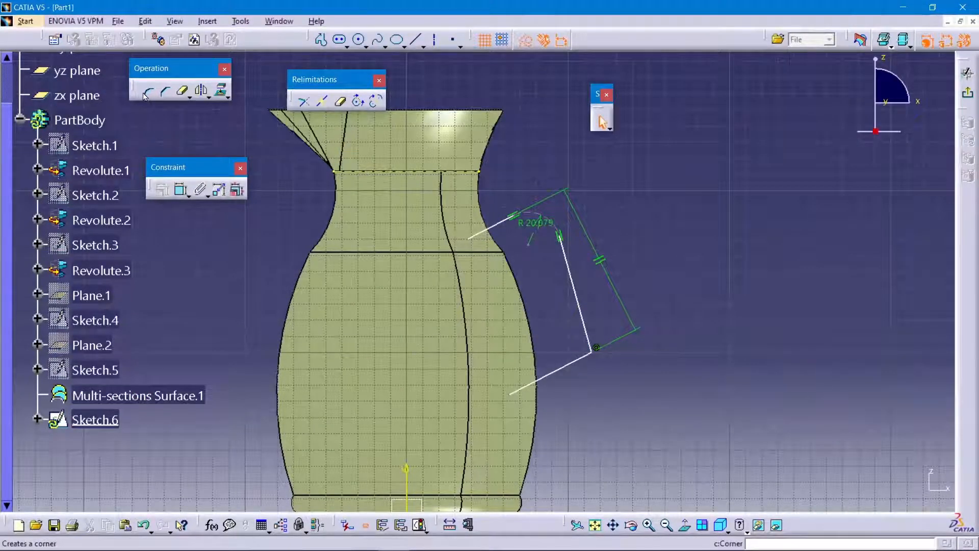
left_click(588, 346)
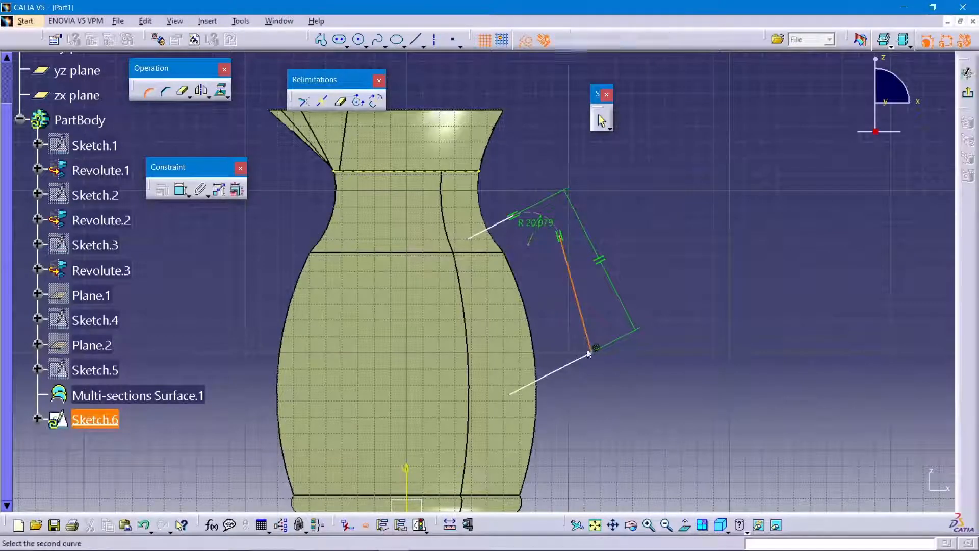
left_click(589, 361)
left_click(583, 349)
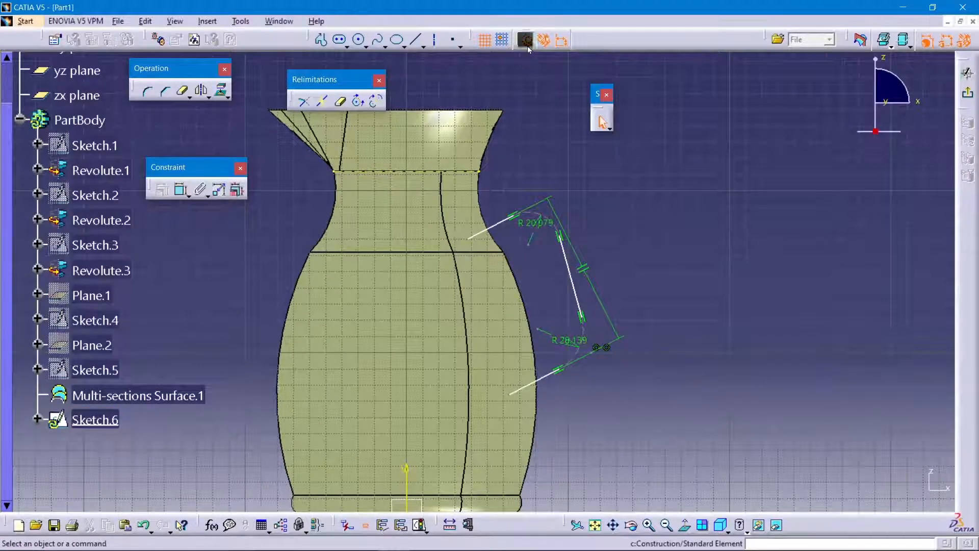
- Convert both corner arcs of the handle path from construction to standard elements
left_click(533, 214)
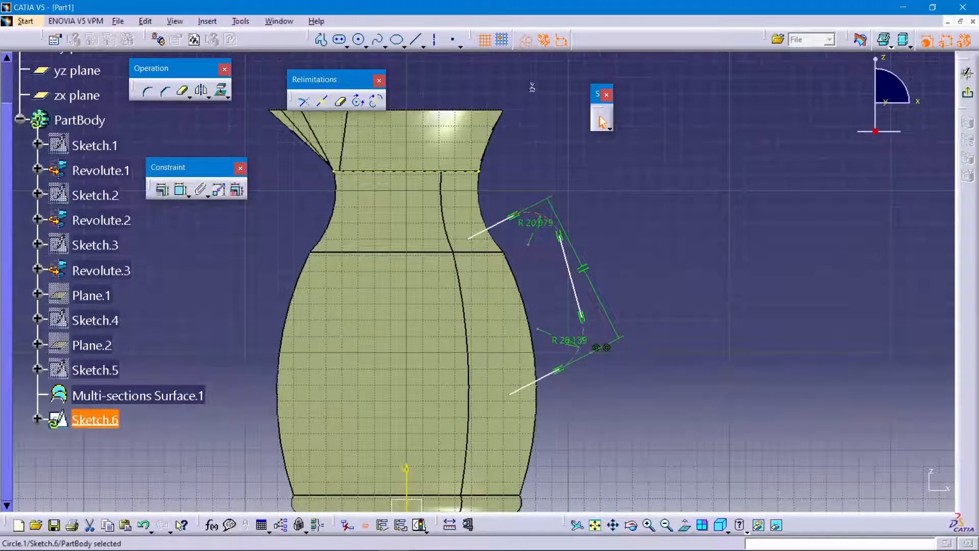
left_click(524, 41)
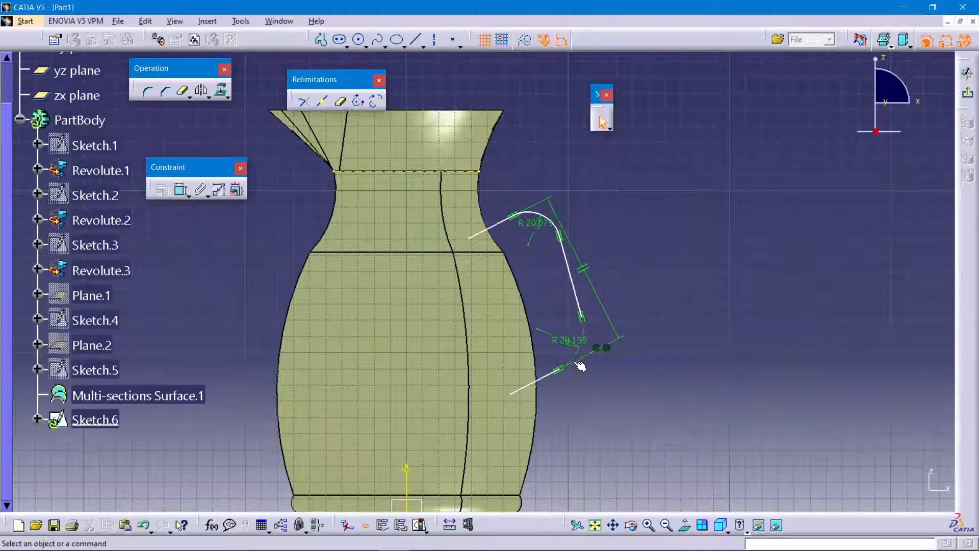
left_click(523, 41)
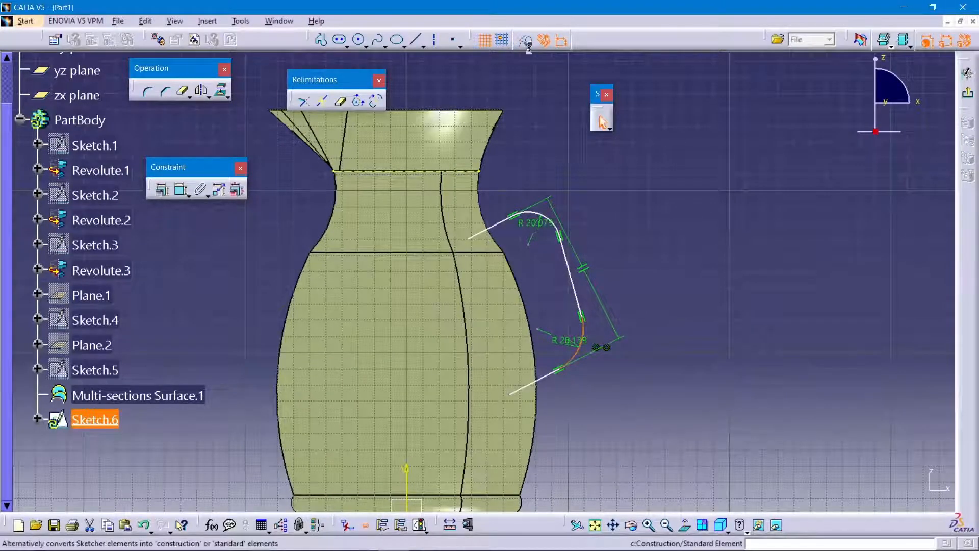
- Set the radii of the handle path's upper and lower corner arcs to 30 mm each
double_click(528, 224)
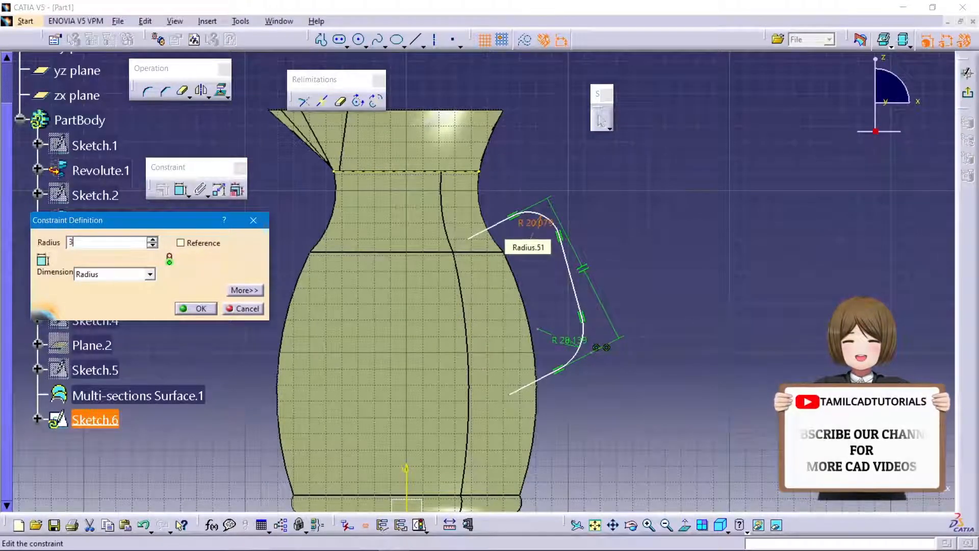
type("30")
key("Return")
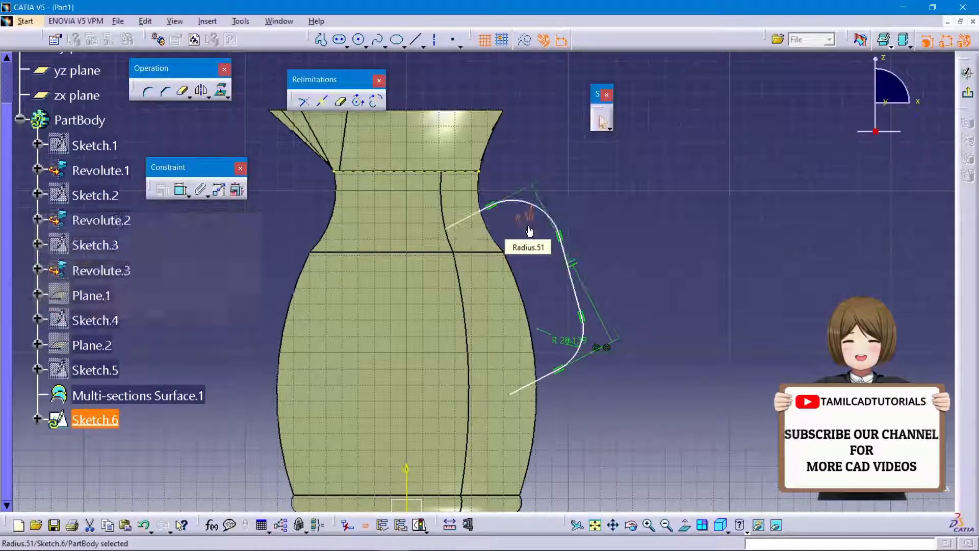
double_click(571, 343)
type("30mm")
key("Return")
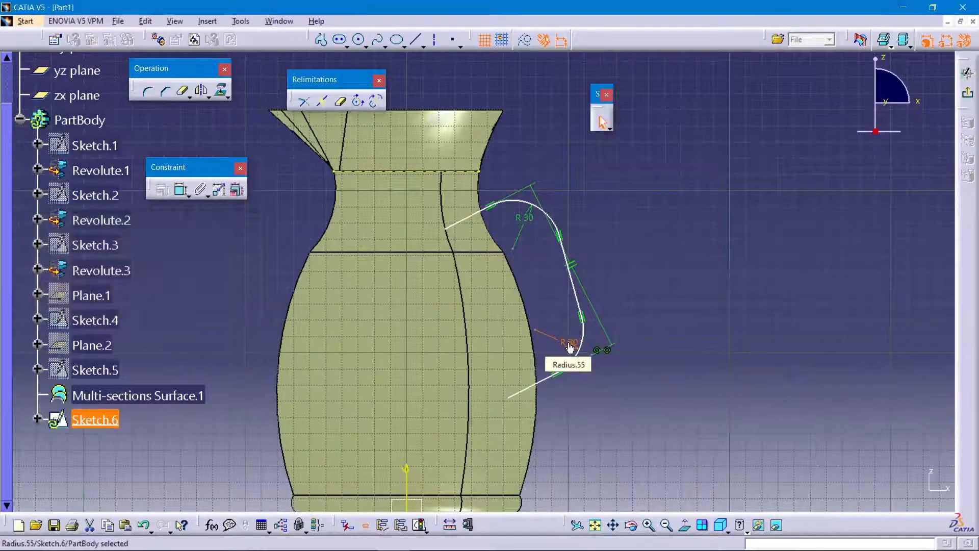
left_click(591, 213)
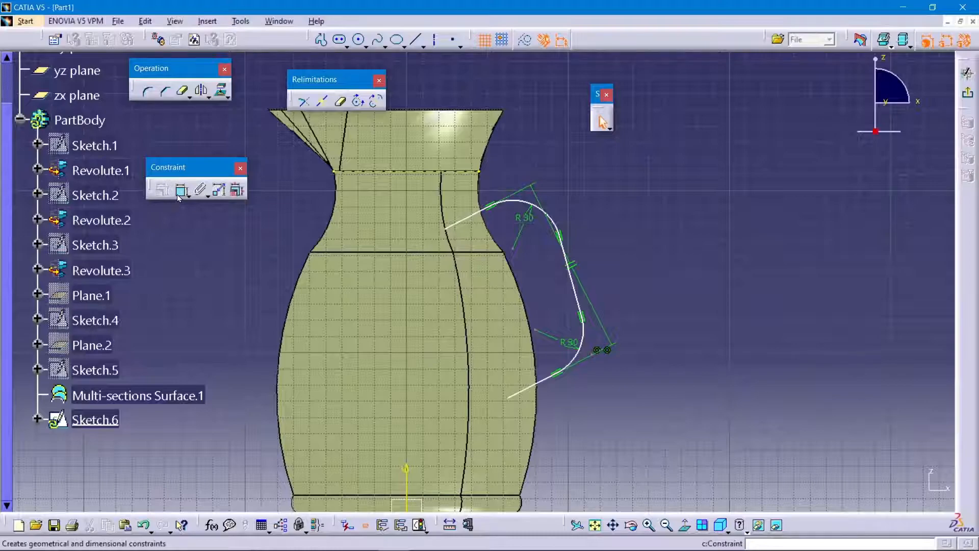
- Dimension the angle between the handle path's upper line and the neck's horizontal top edge, and set it to 20°
left_click(482, 208)
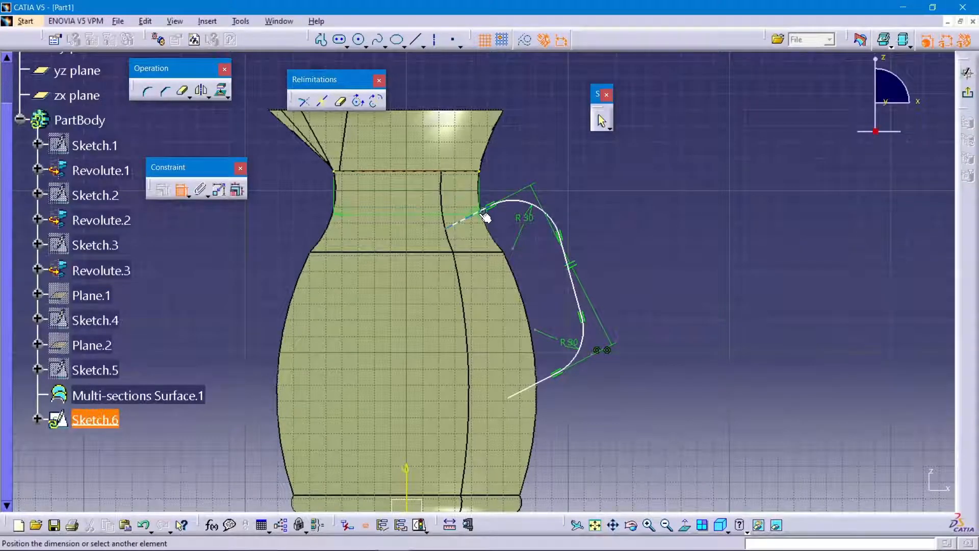
left_click(493, 187)
double_click(491, 182)
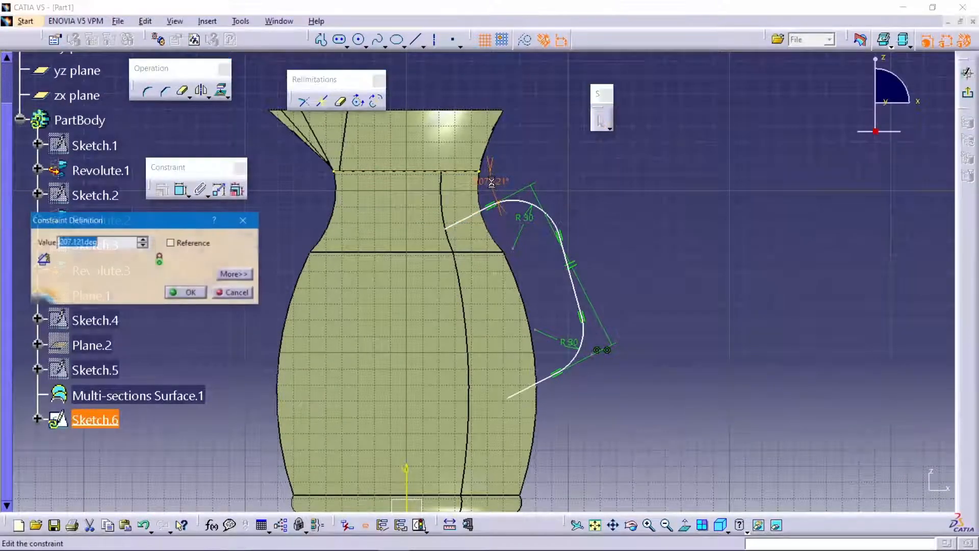
type("20")
key("Return")
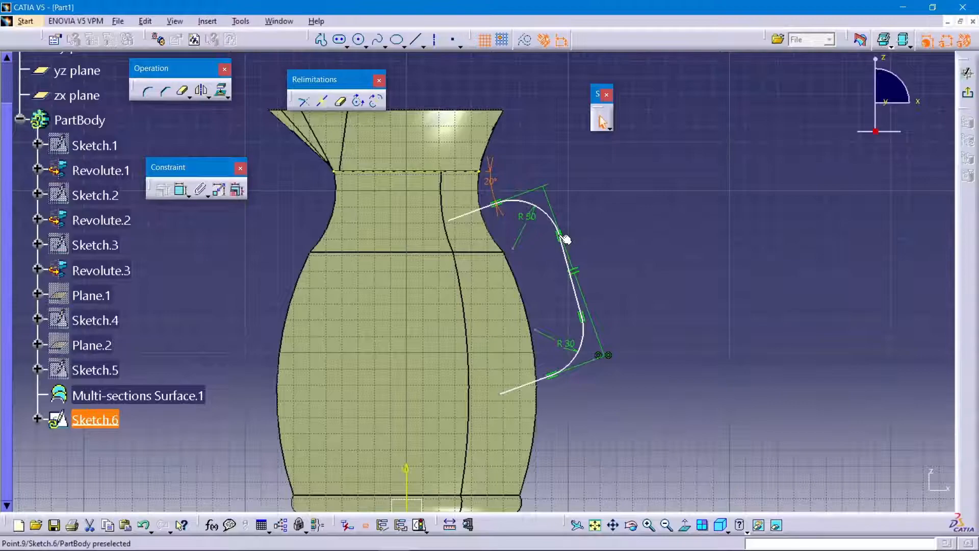
left_click(461, 171)
left_click(607, 202)
left_click(181, 190)
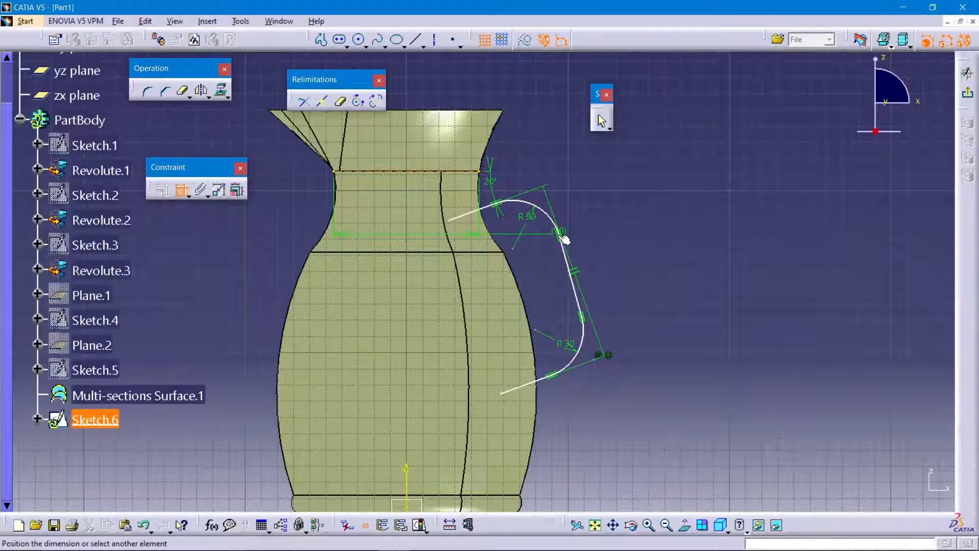
left_click(603, 122)
left_click(180, 190)
left_click(479, 251)
left_click(601, 121)
- Dimension the vertical distance from the neck's top edge to the upper arc's lower end, trying 65 mm and settling on 80 mm
left_click(181, 189)
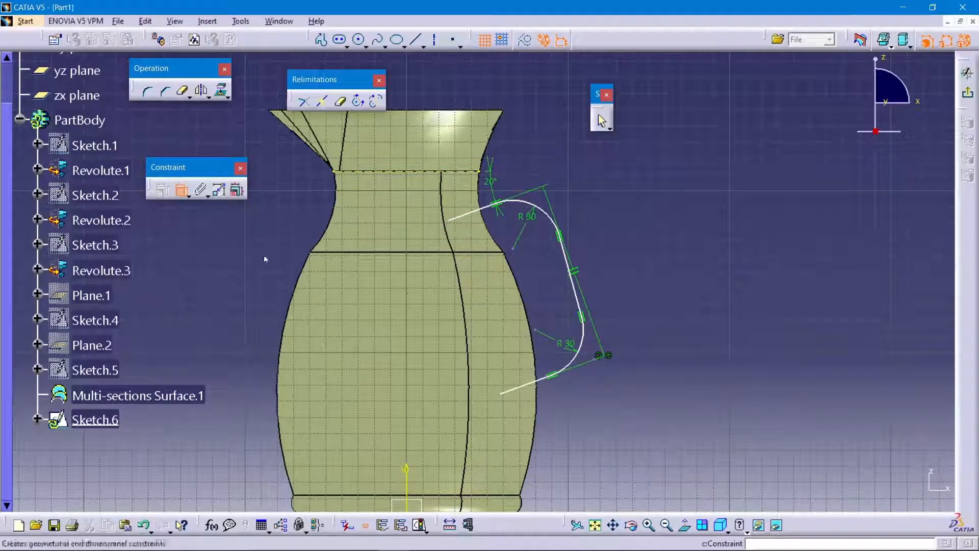
left_click(561, 237)
left_click(479, 172)
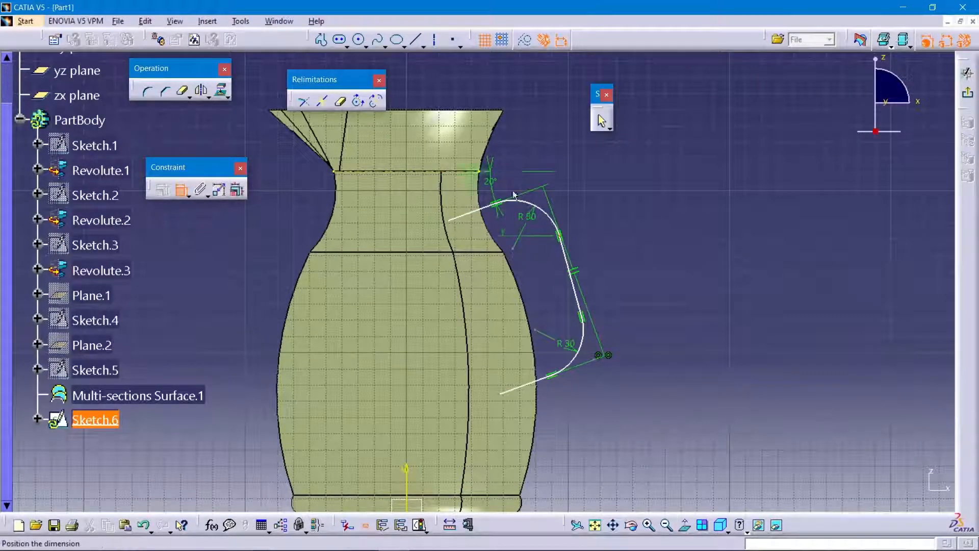
left_click(650, 199)
double_click(651, 199)
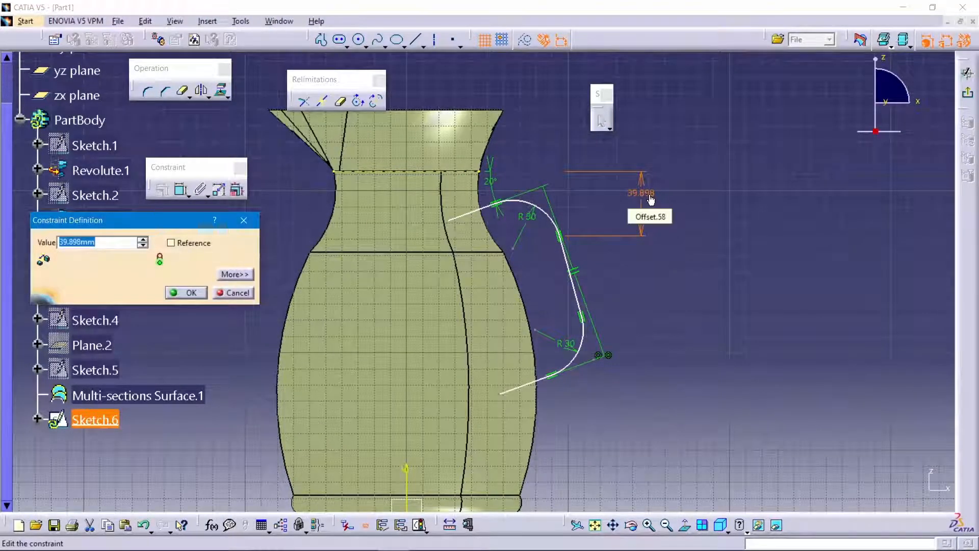
key("Return")
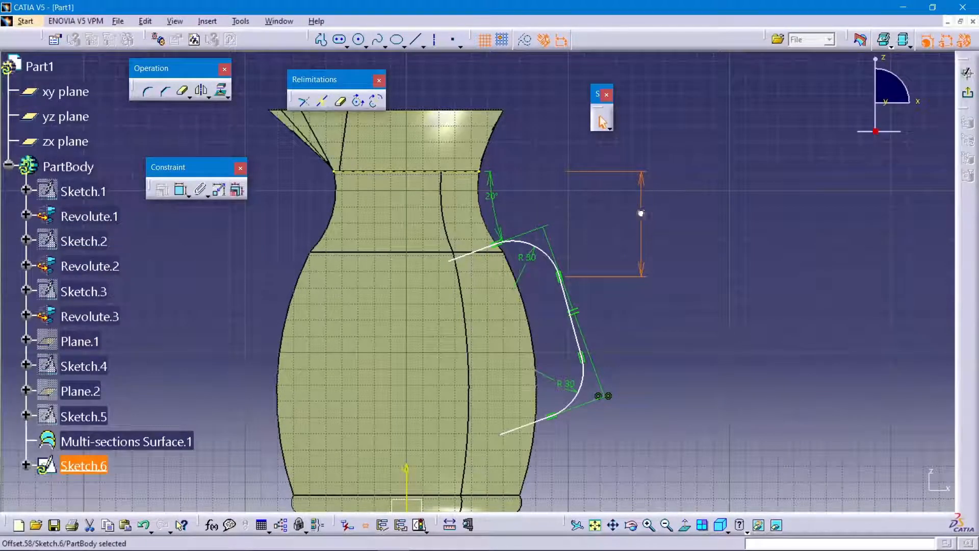
double_click(641, 213)
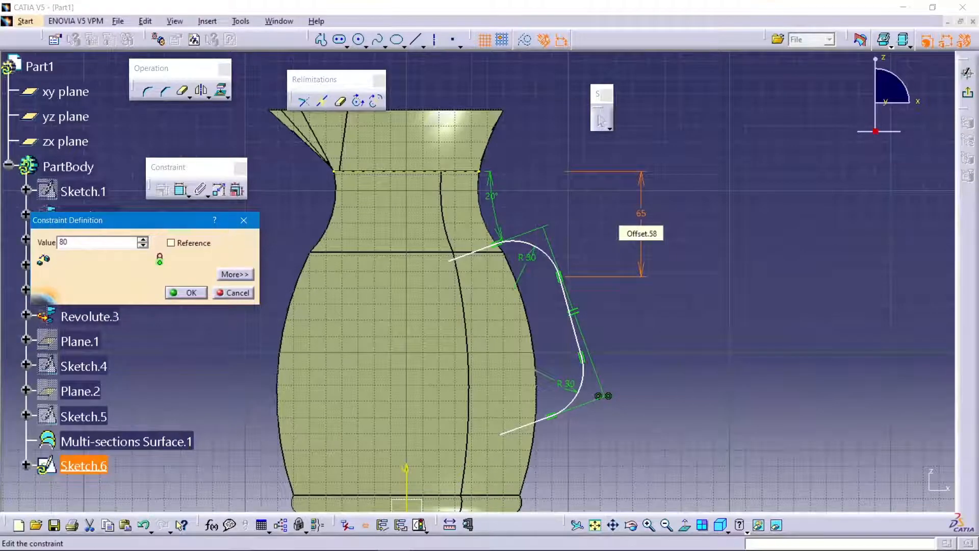
key("Return")
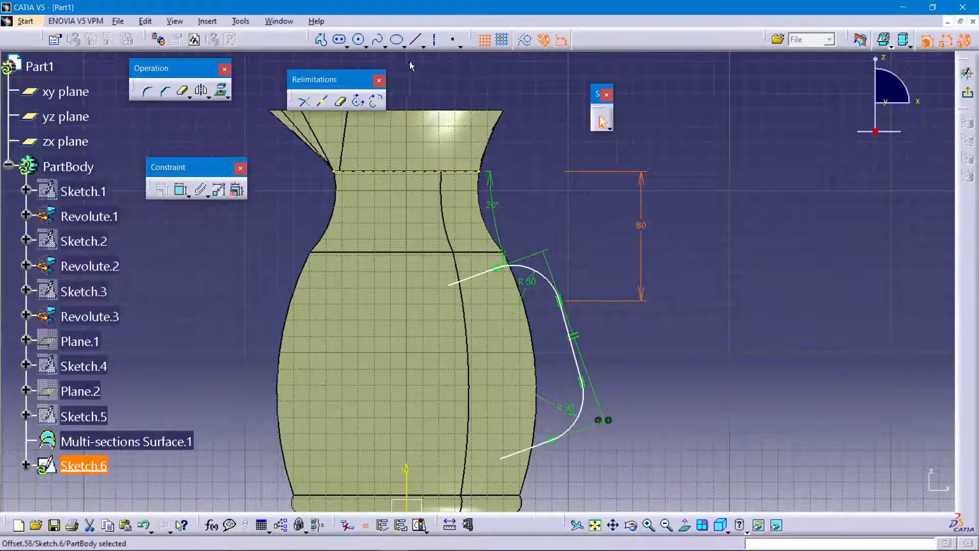
- Draw a vertical reference line upward from the sketch origin along the vessel's centre axis
left_click(416, 39)
middle_click_drag(479, 376, 494, 312)
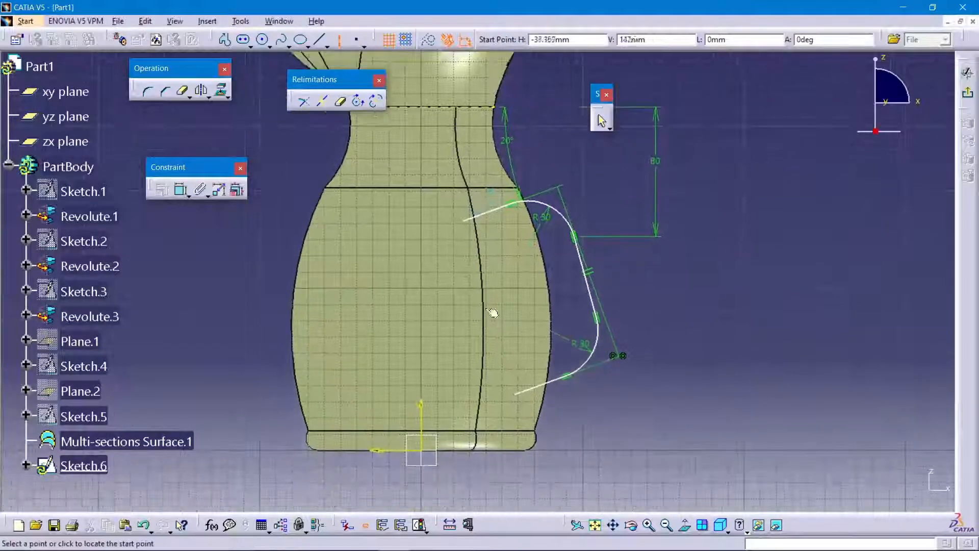
left_click(428, 450)
left_click(426, 227)
- Dimension the horizontal distance from the vertical centre line to the upper arc's lower end, and set it to 100 mm
left_click(181, 190)
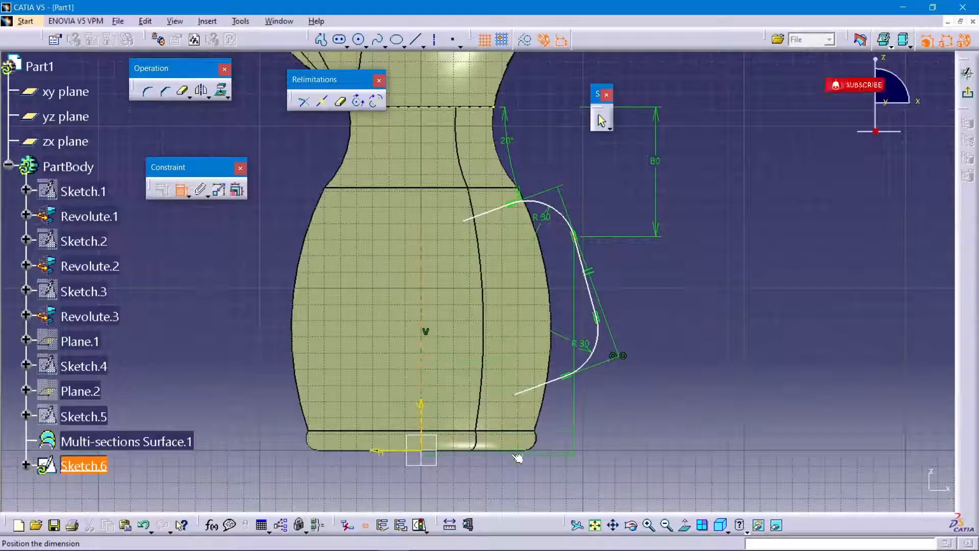
left_click(515, 478)
double_click(521, 479)
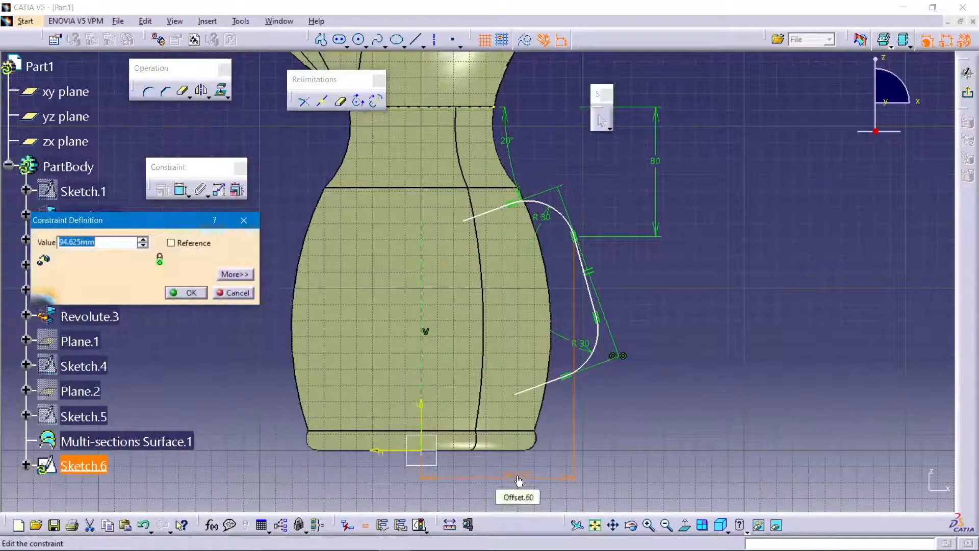
key("Return")
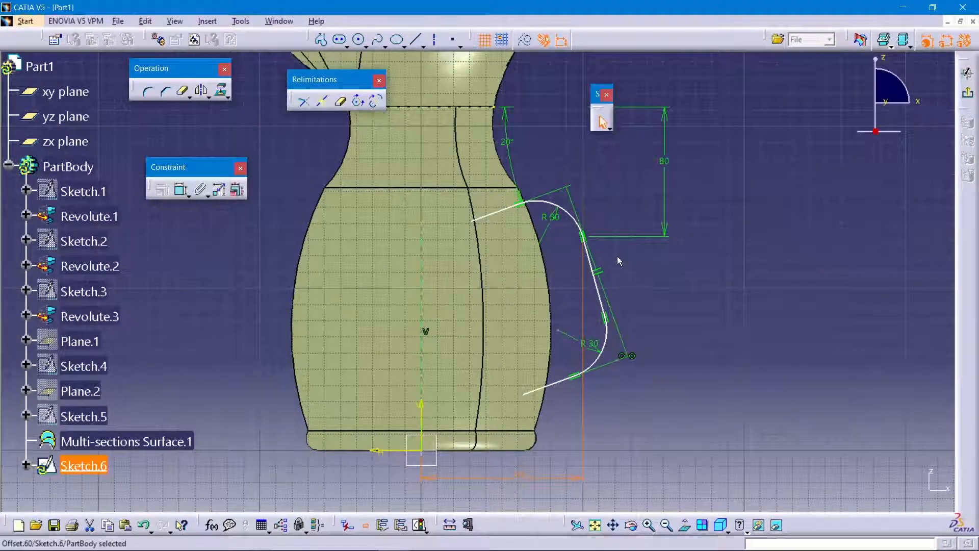
- Dimension the length of the handle path's sloping outer line, trying 60 mm and settling on 50 mm
left_click(181, 190)
left_click(602, 301)
left_click(637, 268)
double_click(638, 265)
type("60")
key("Return")
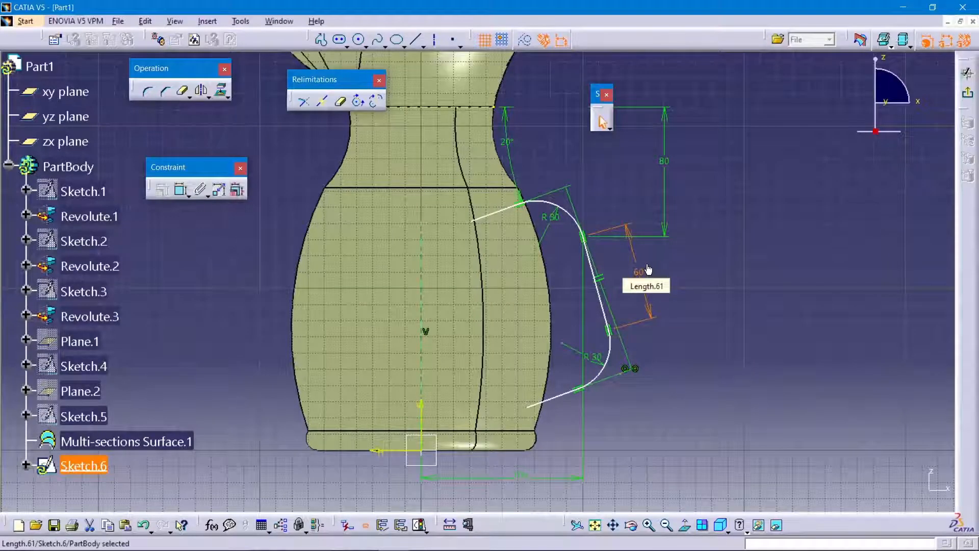
double_click(645, 271)
type("50")
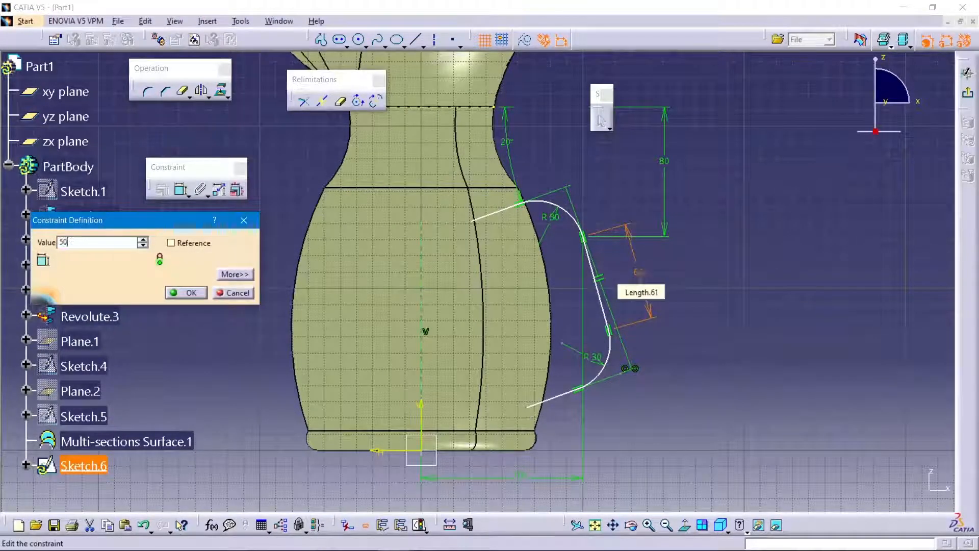
key("Return")
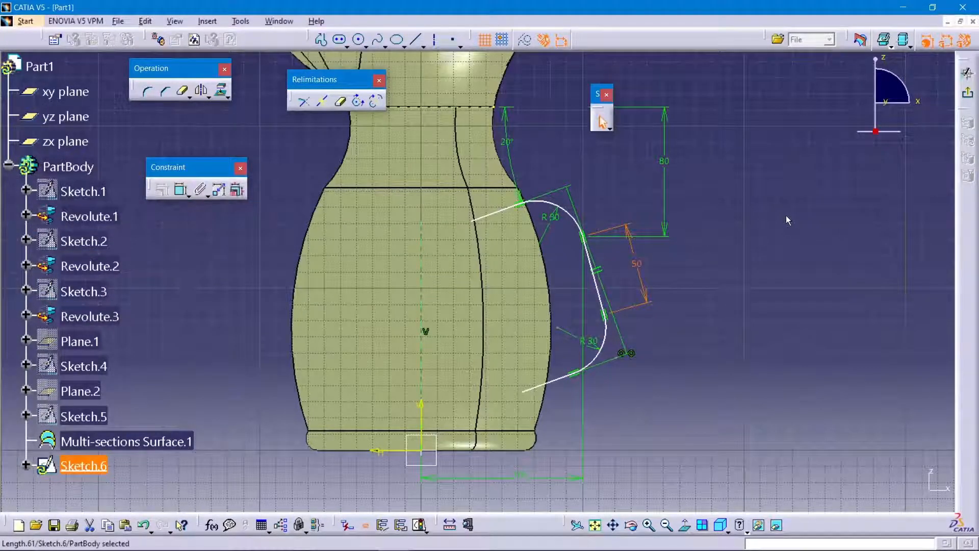
left_click(755, 243)
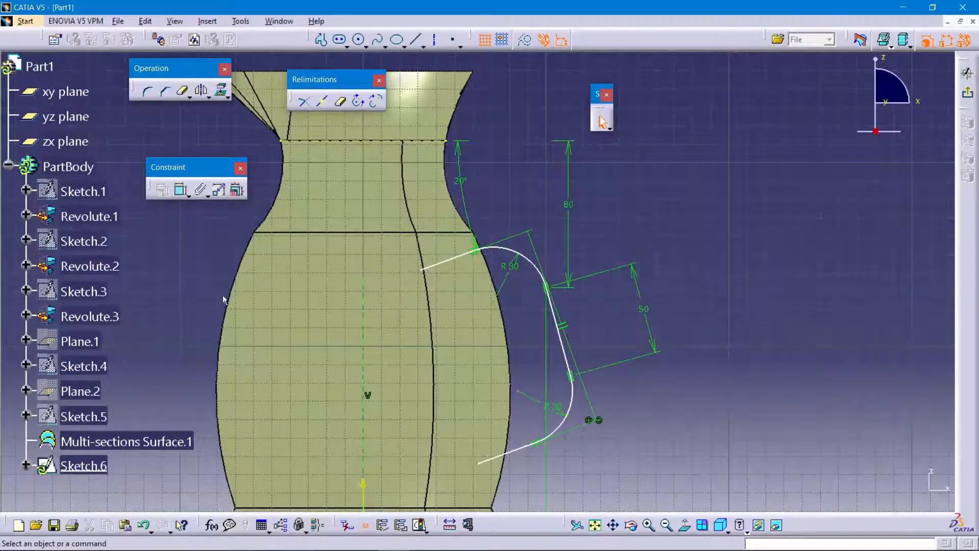
- Dimension the distance between the handle path's upper and lower lines as 110 mm, and finish the sketch
left_click(180, 198)
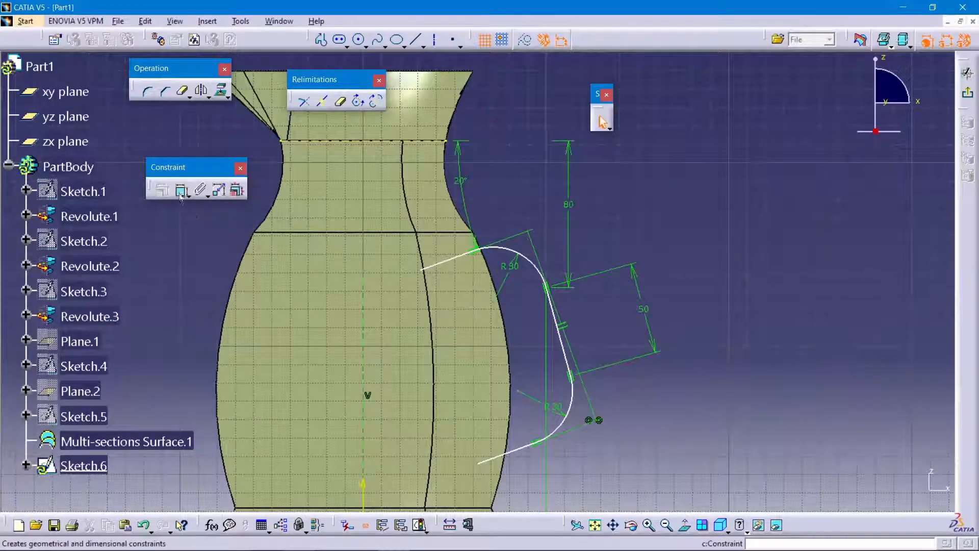
left_click(521, 448)
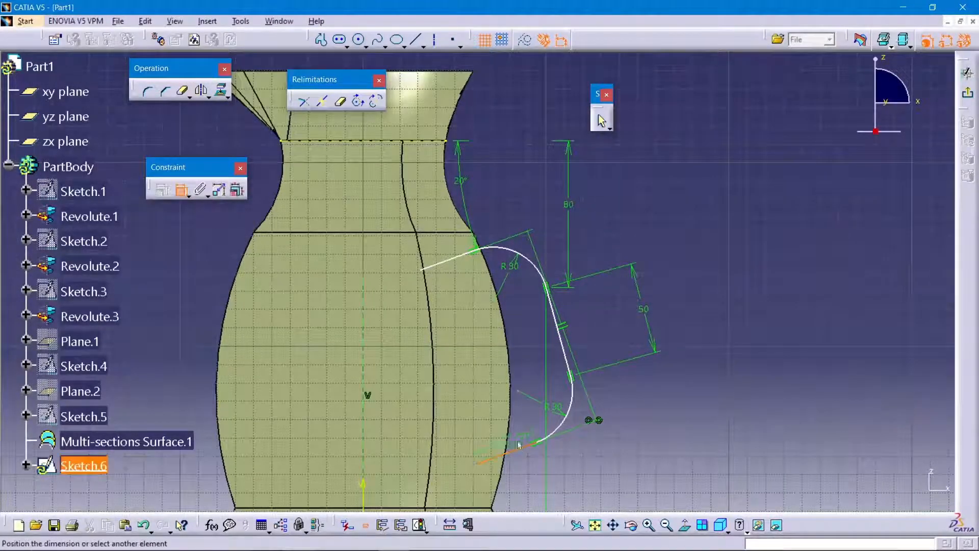
left_click(452, 258)
left_click(462, 299)
double_click(462, 300)
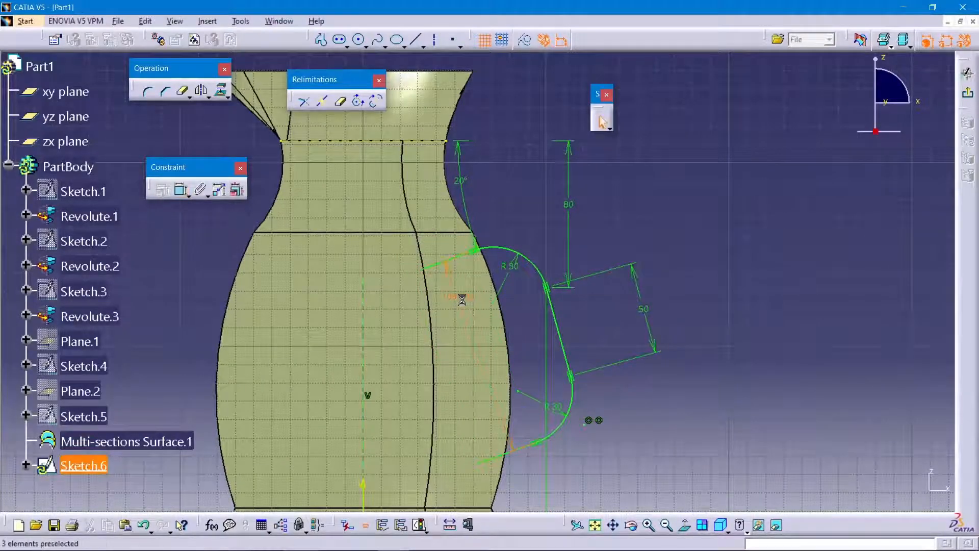
type("110")
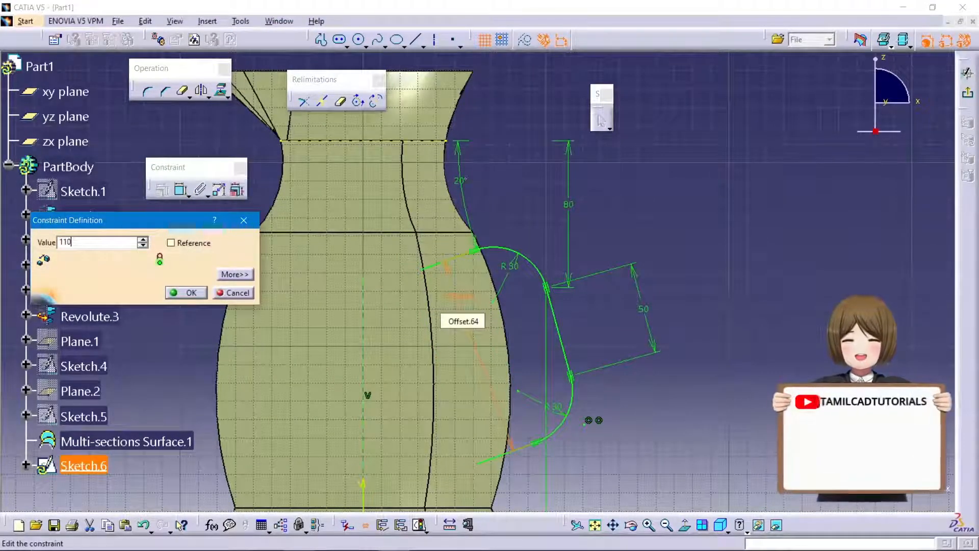
key("Return")
left_click(506, 206)
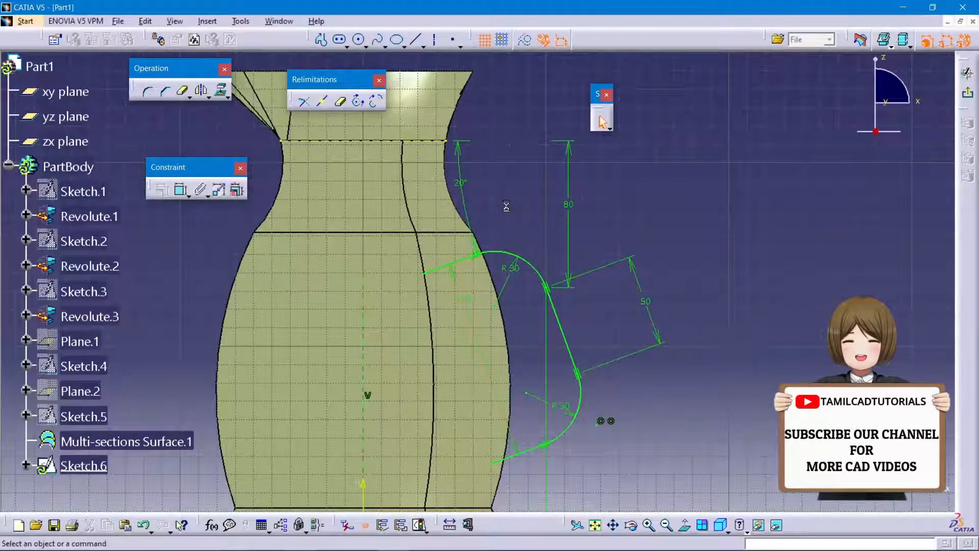
left_click(967, 92)
- Create a reference plane normal to the handle path curve at its default middle point
middle_click_drag(637, 220, 509, 275)
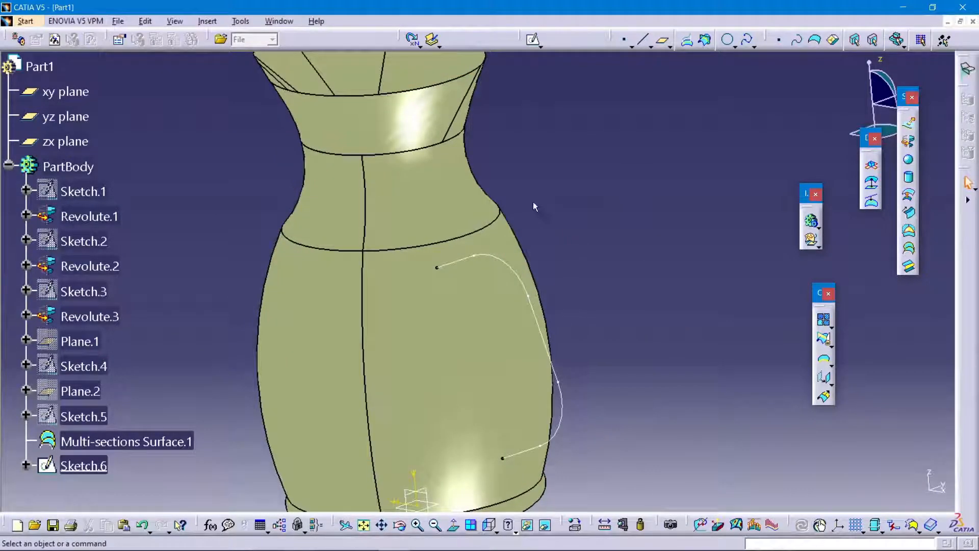
left_click(663, 40)
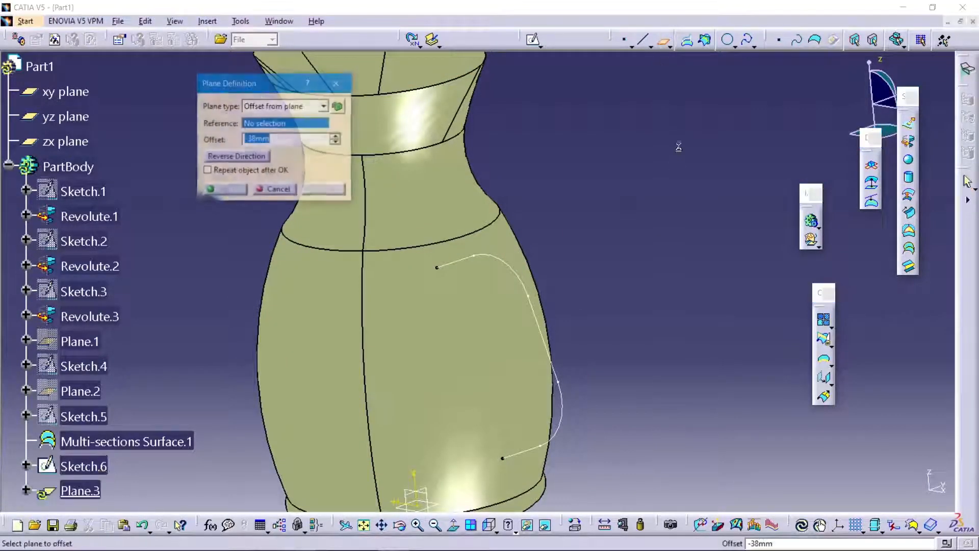
left_click(324, 106)
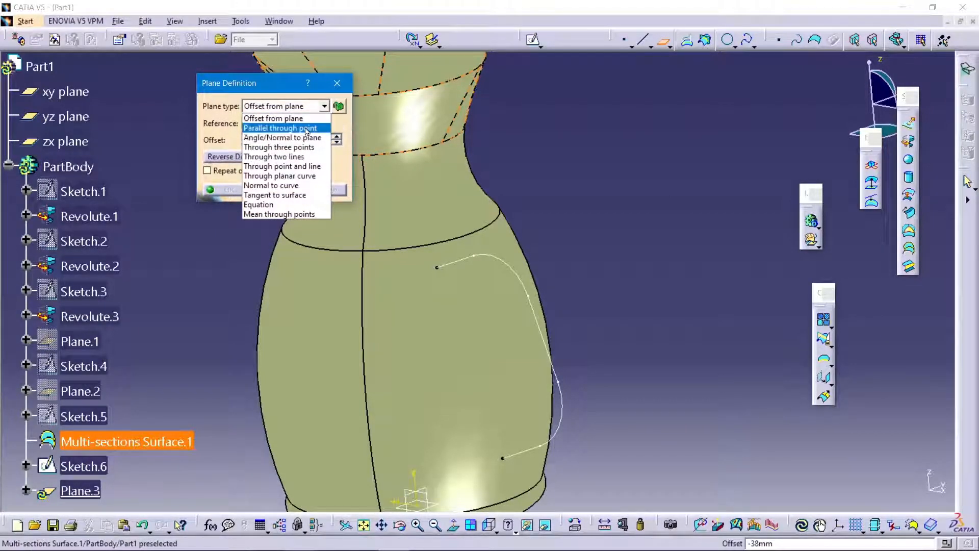
left_click(289, 186)
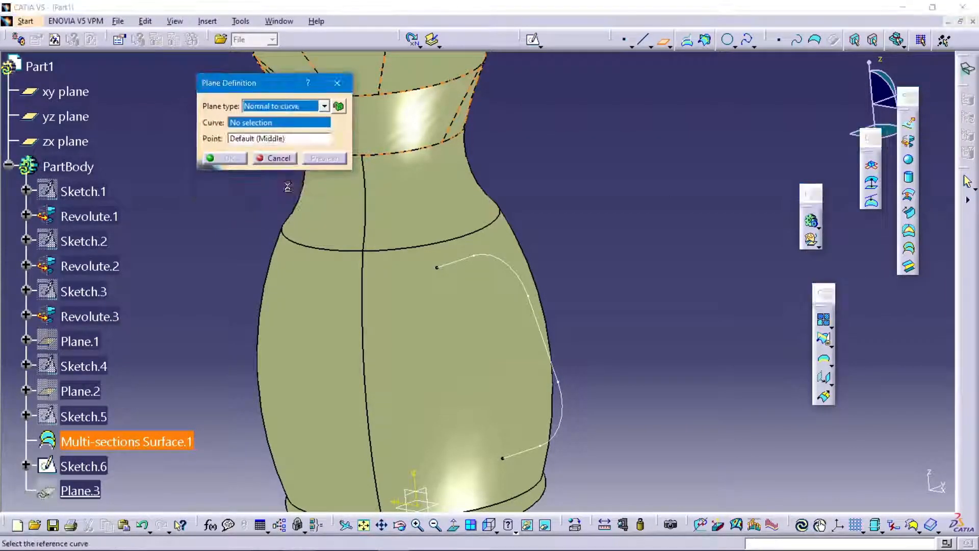
left_click(488, 259)
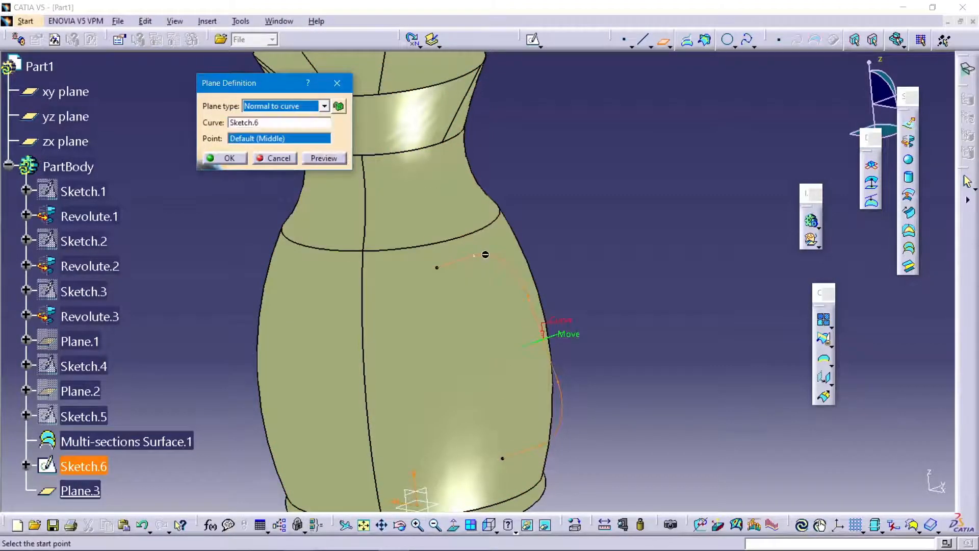
left_click(230, 160)
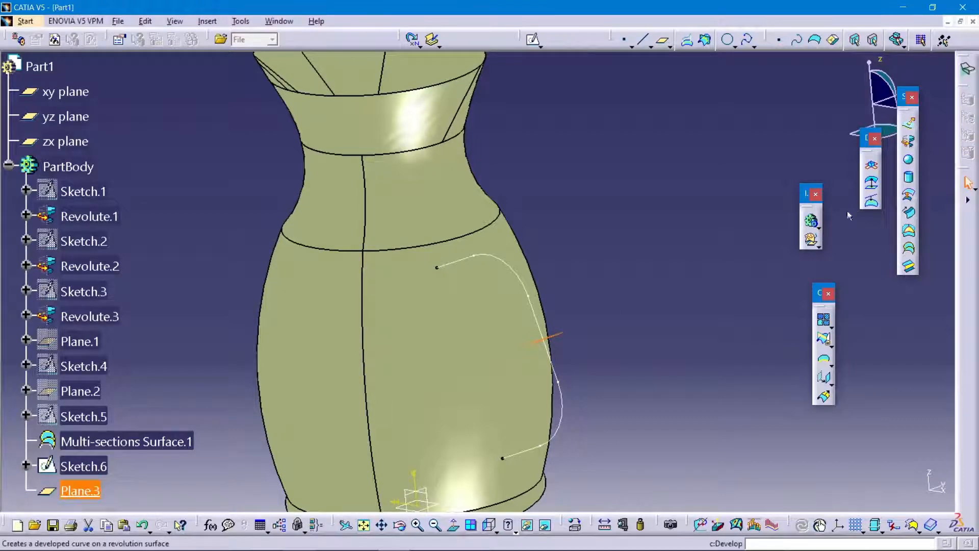
- Sketch an ellipse on the plane normal to the handle path, centred near the path, with radii about 27 and 9.5 mm
left_click(533, 40)
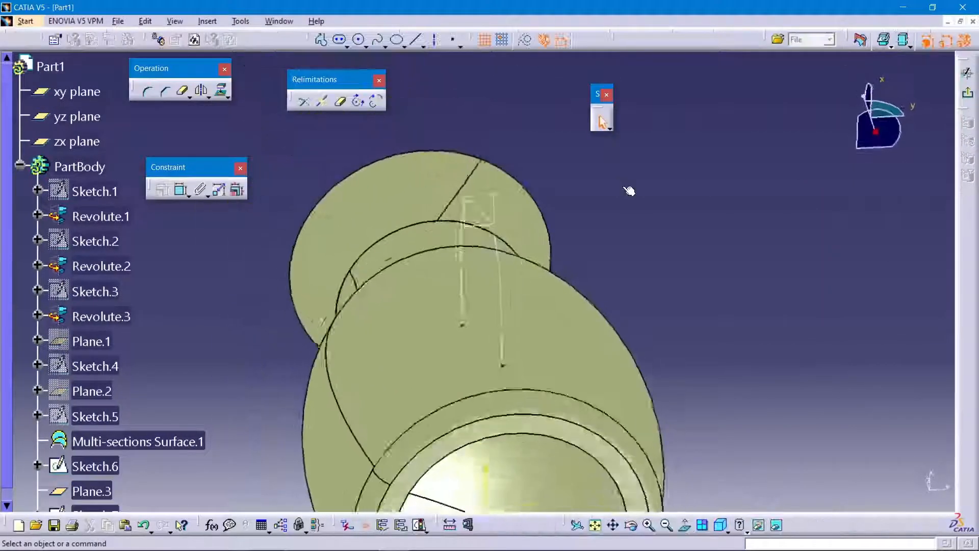
left_click(397, 44)
left_click(483, 214)
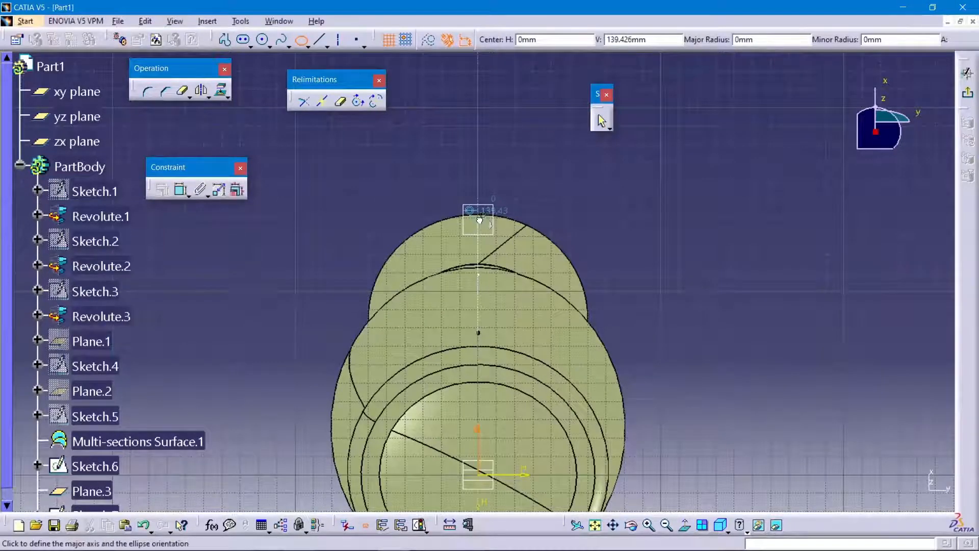
left_click(527, 223)
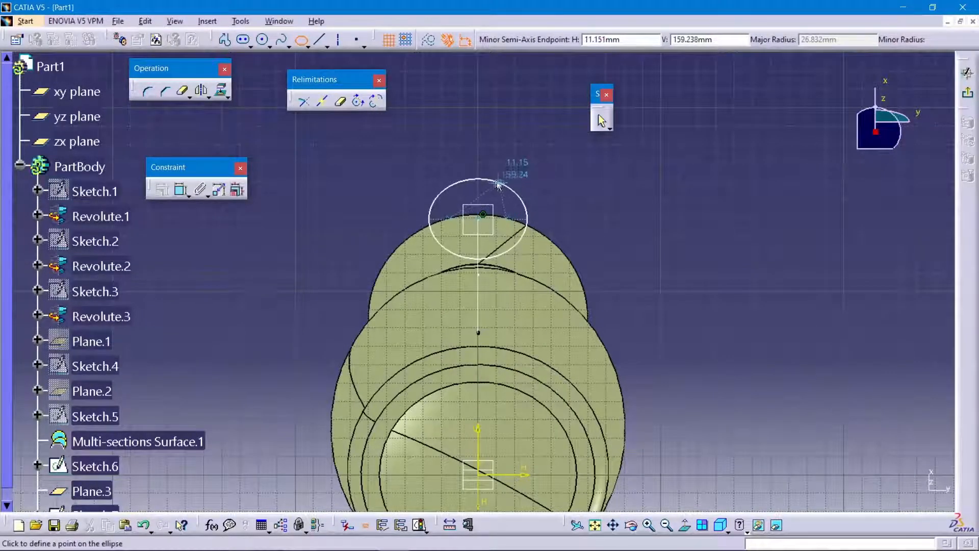
left_click(488, 202)
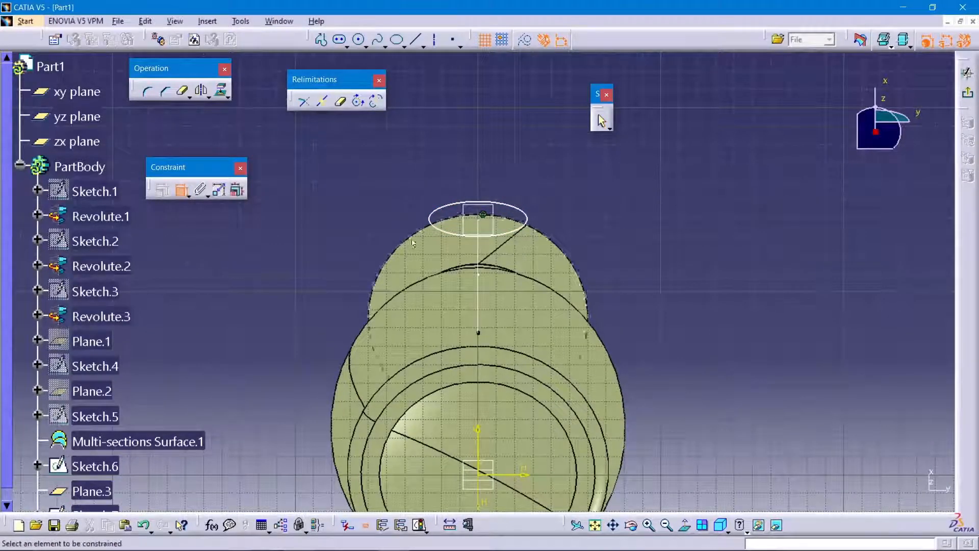
- Dimension the ellipse's horizontal diameter and set it to 5 mm
left_click(434, 228)
left_click(478, 174)
double_click(480, 174)
type("53.664mm")
key("Return")
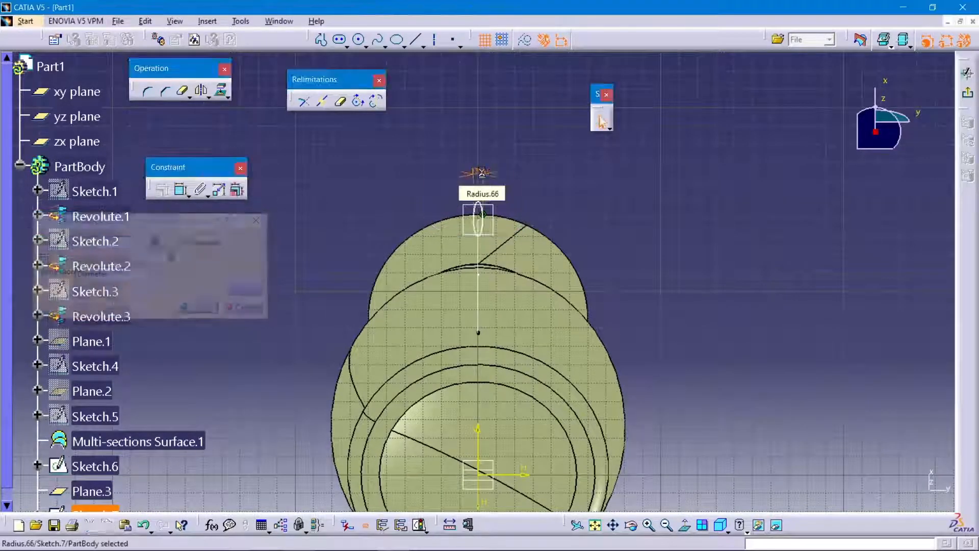
- Dimension the vertical distance from the ellipse's centre to its lower end, and set it to 5 mm
middle_click_drag(504, 218, 495, 200)
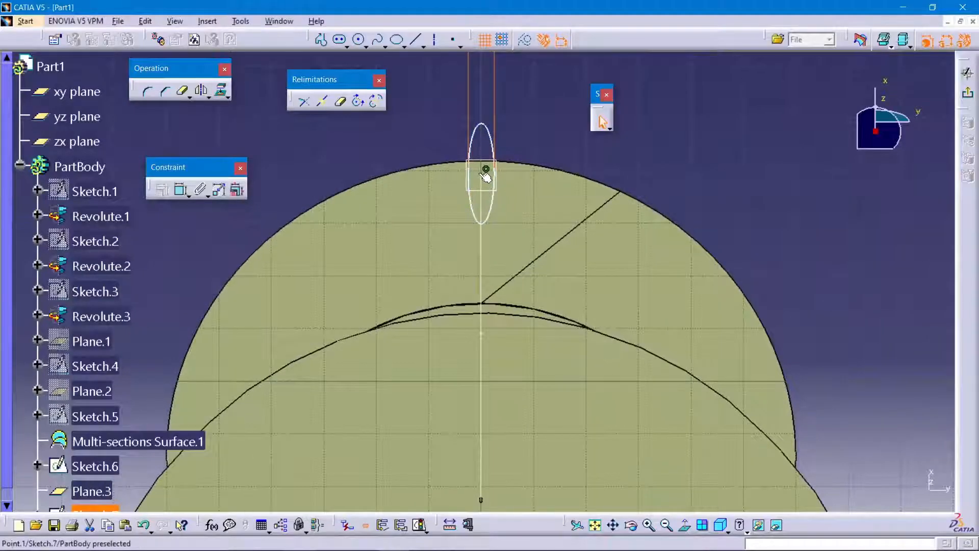
left_click(182, 191)
left_click(489, 225)
left_click(541, 199)
double_click(545, 201)
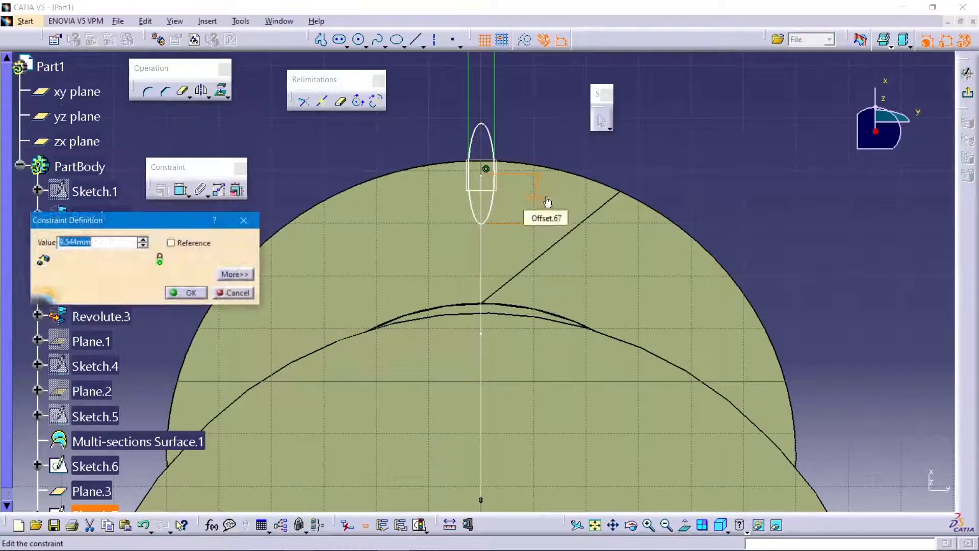
type("5")
key("Return")
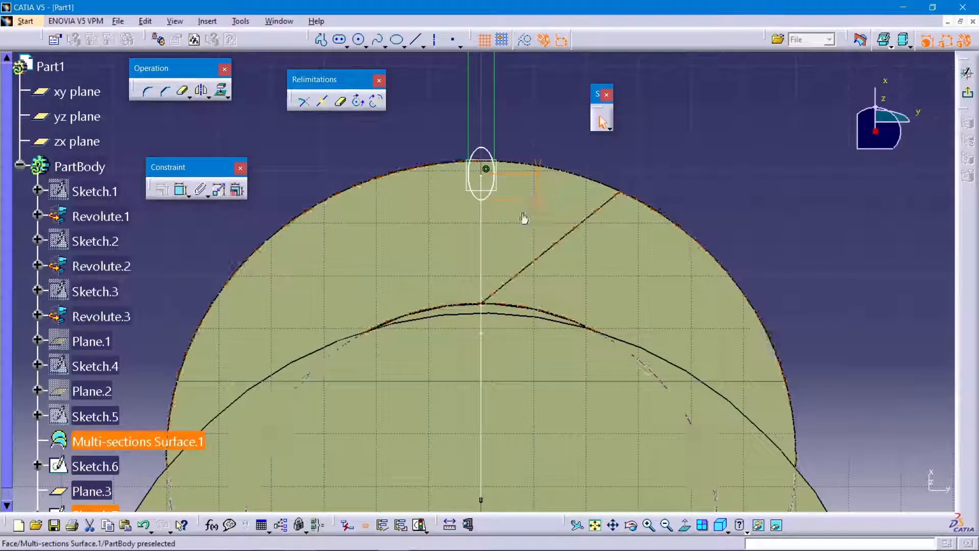
- Change the ellipse's horizontal diameter to 15 mm and finish the sketch
middle_click_drag(540, 125, 543, 153)
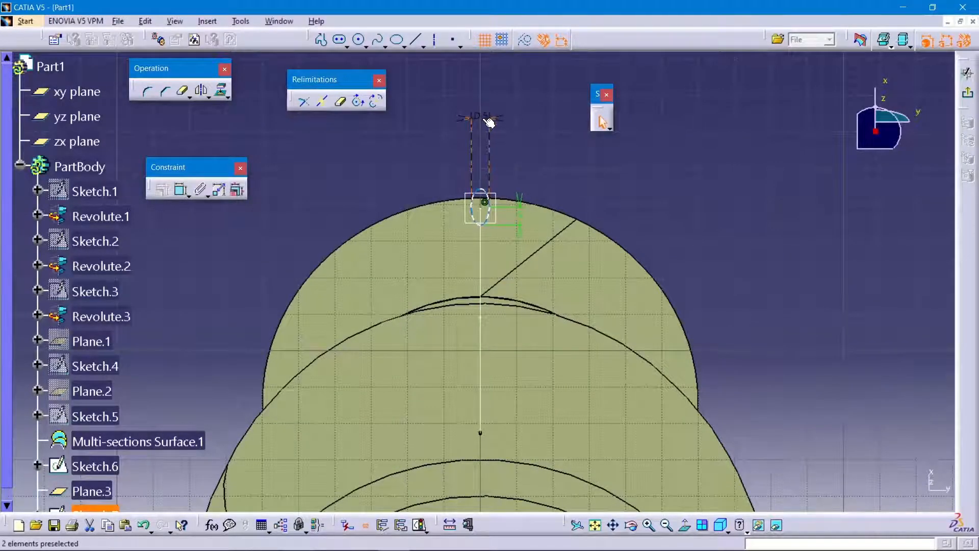
double_click(480, 118)
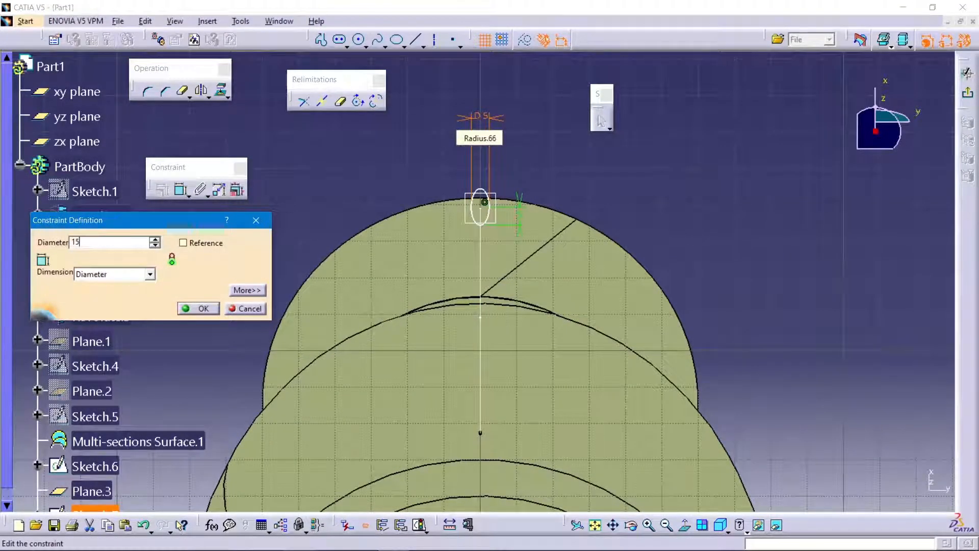
key("Return")
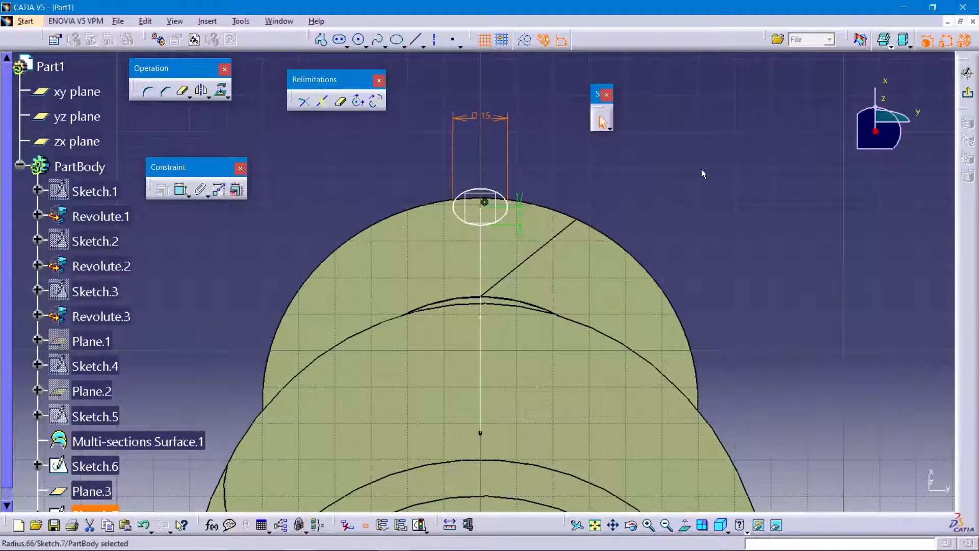
left_click(966, 95)
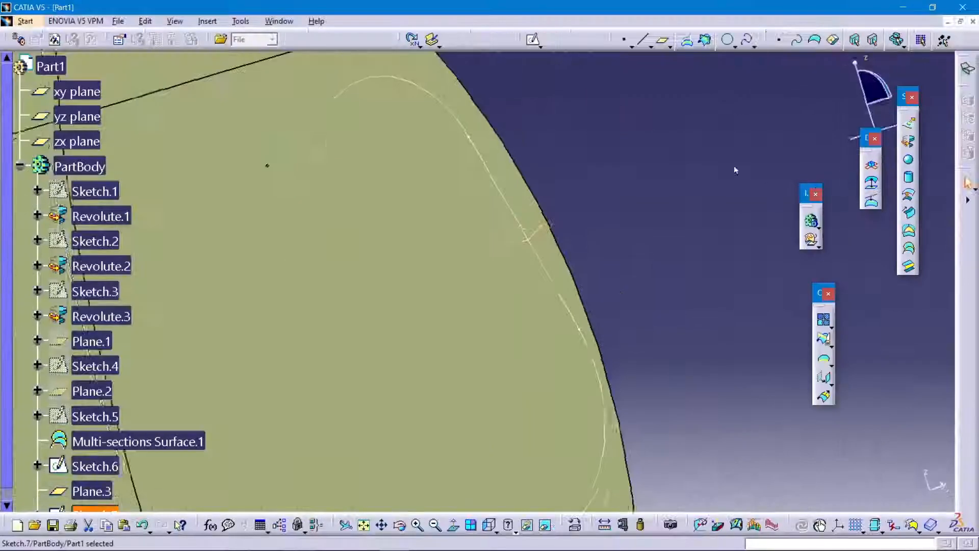
- Create the handle as a swept surface, with the ellipse sketch as profile and the handle path sketch as guide curve
middle_click_drag(649, 175, 657, 229)
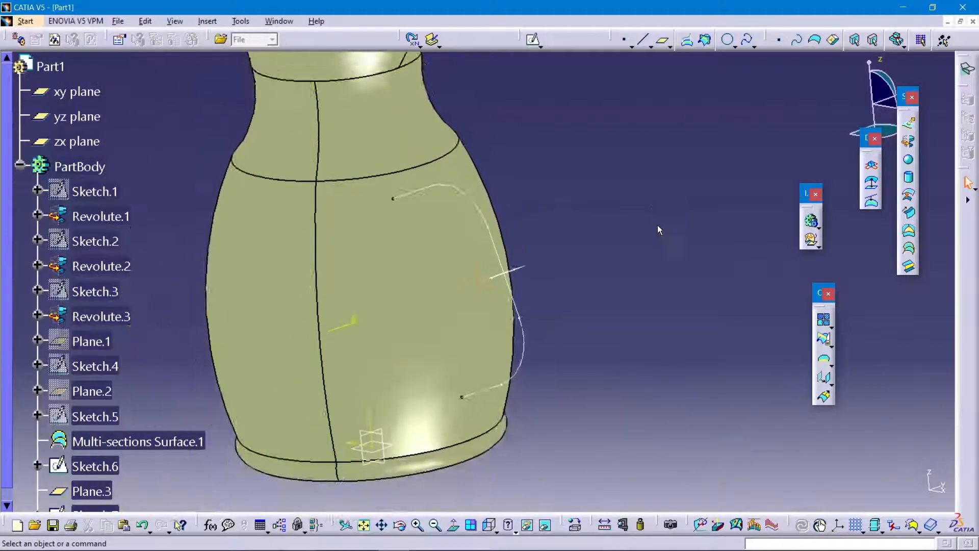
left_click(909, 213)
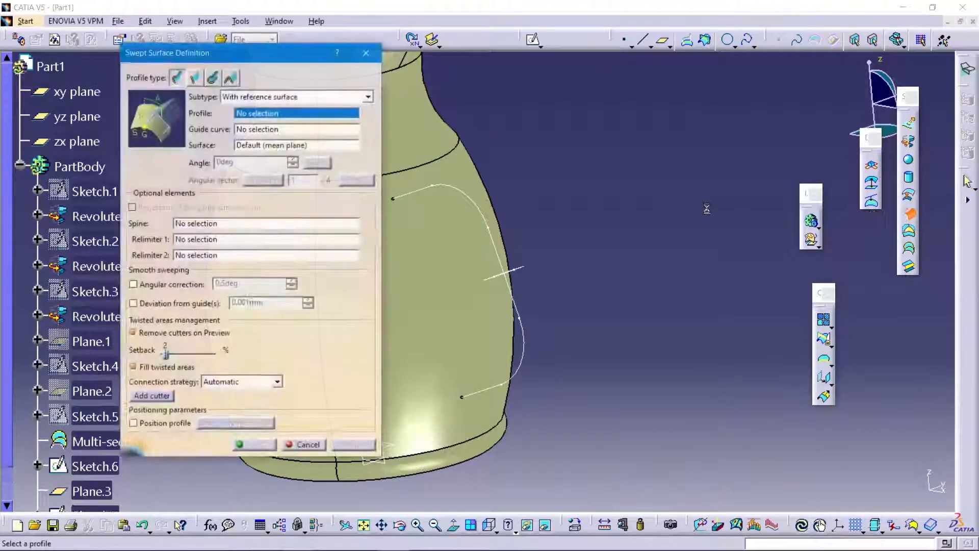
middle_click_drag(509, 277, 513, 298)
left_click(516, 290)
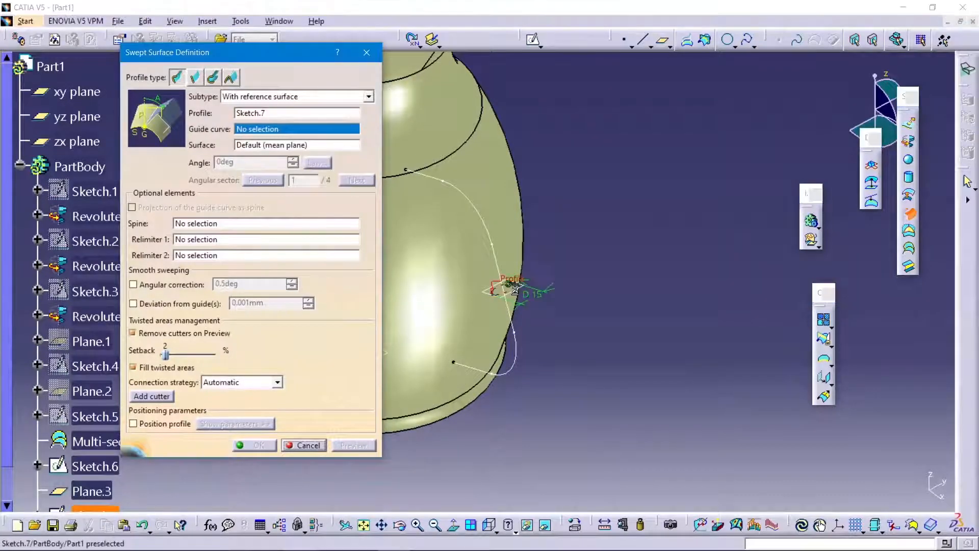
left_click(493, 219)
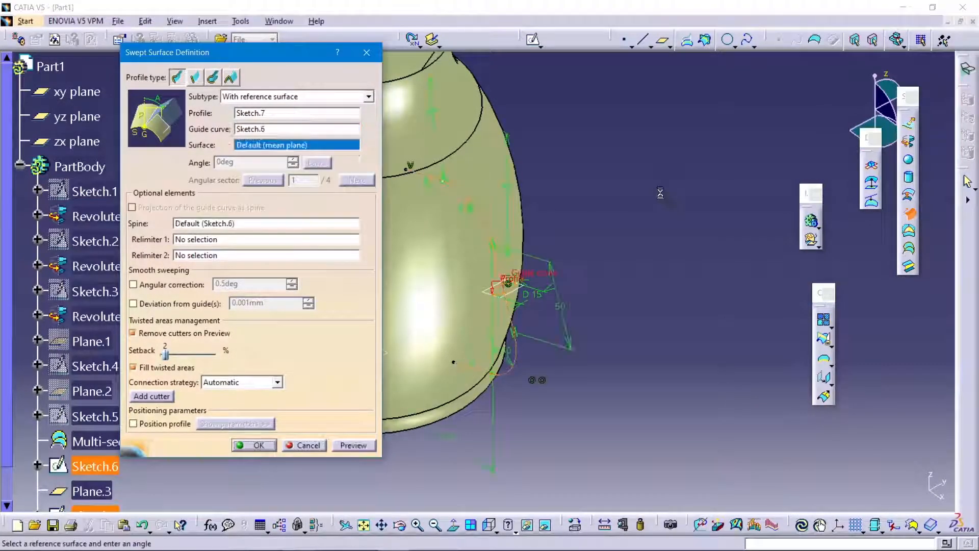
left_click(353, 445)
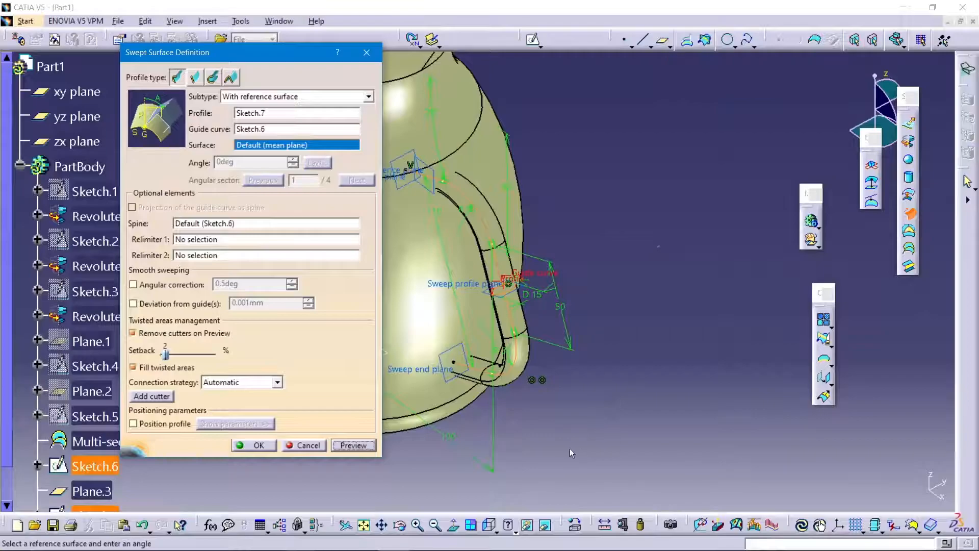
middle_click_drag(607, 418, 586, 377)
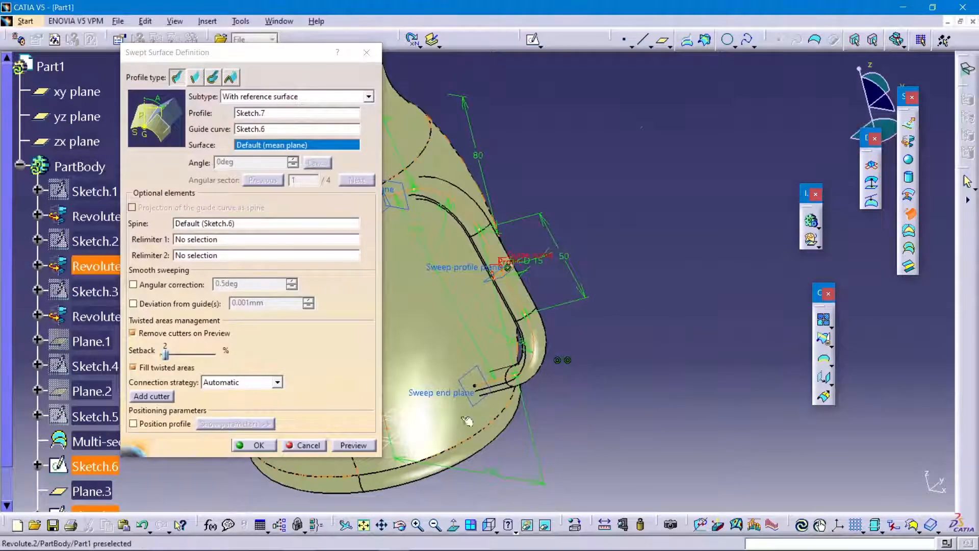
left_click(254, 445)
- Hide the handle's section sketch, its path sketch and the reference plane normal to the path
middle_click_drag(577, 228, 623, 316)
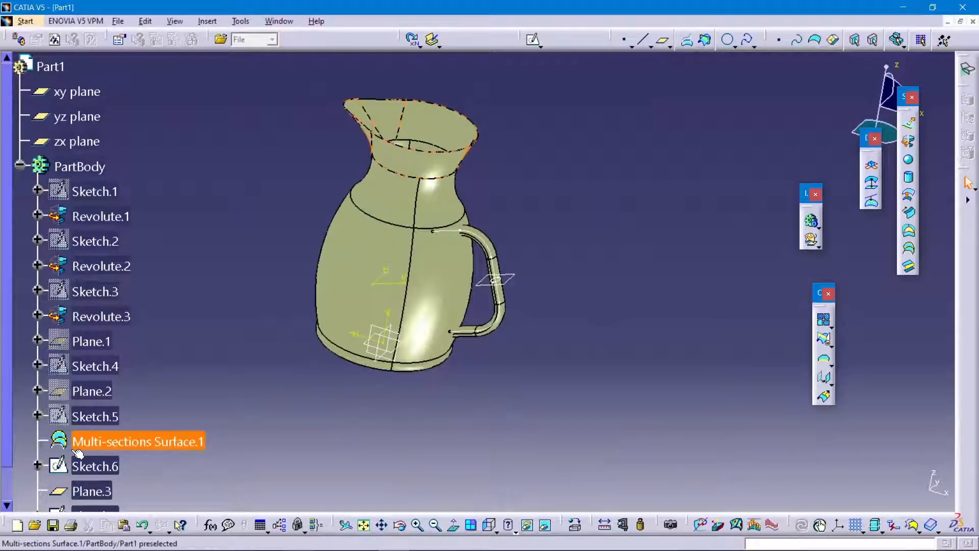
scroll(83, 474, "down", 3)
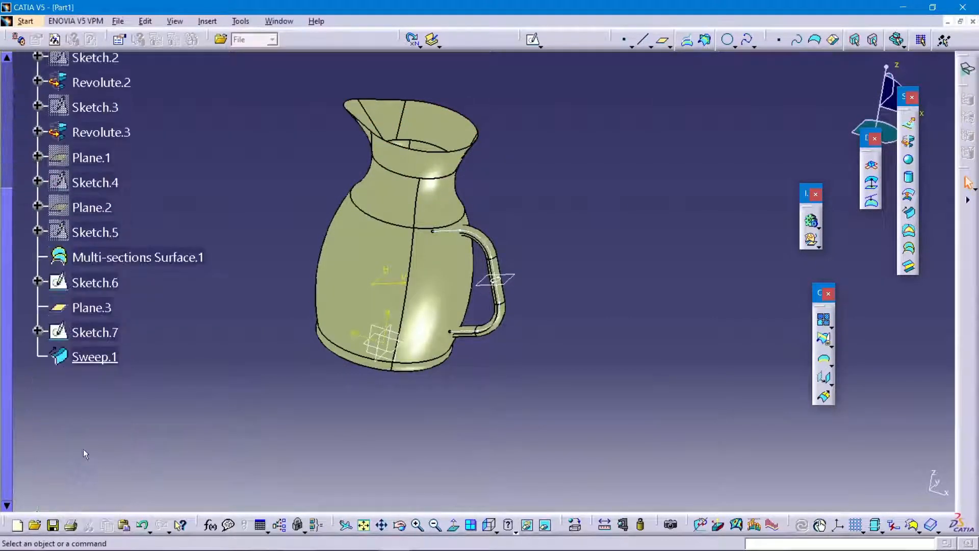
right_click(84, 331)
left_click(138, 111)
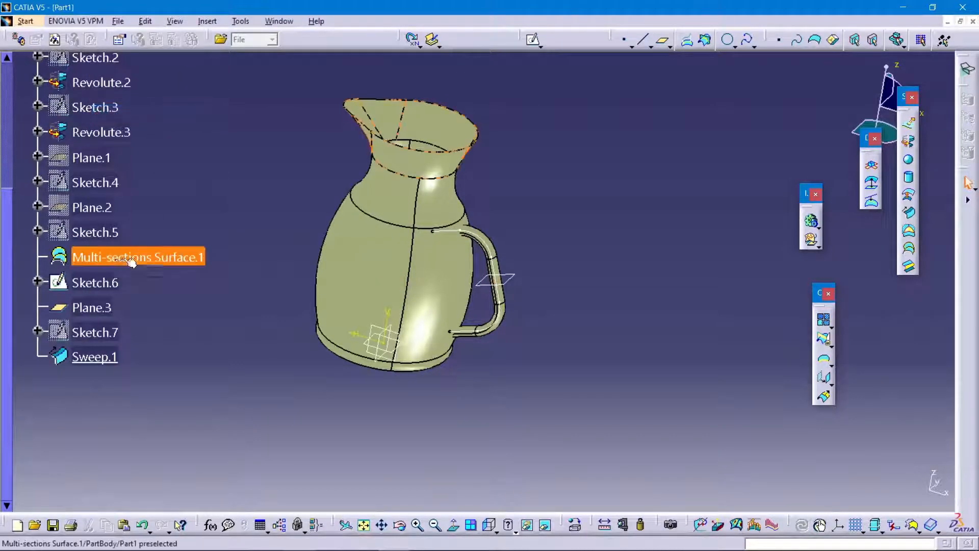
right_click(95, 281)
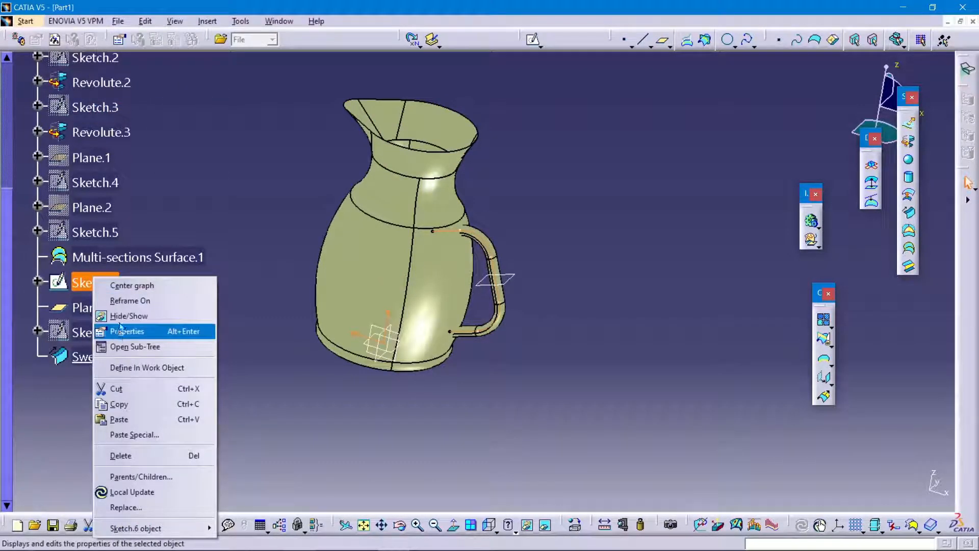
left_click(173, 312)
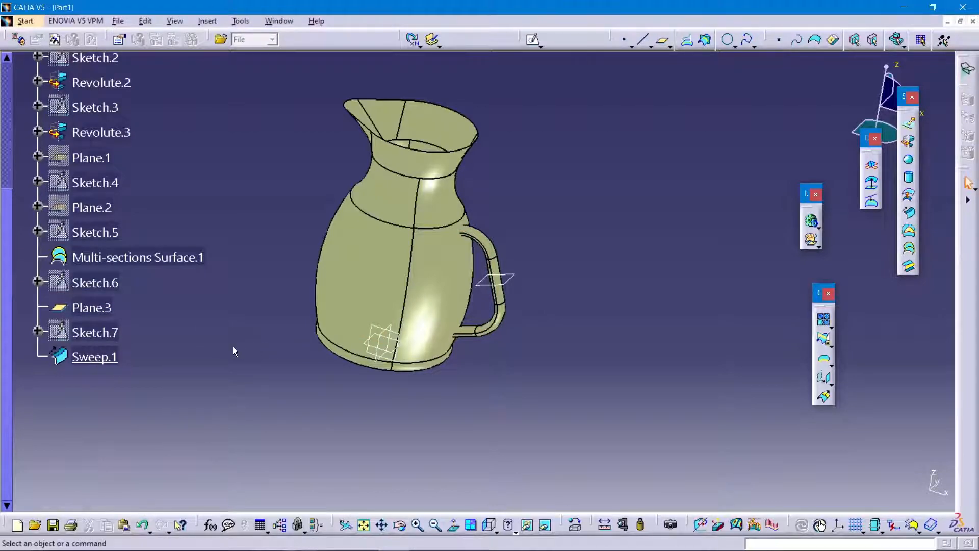
right_click(105, 312)
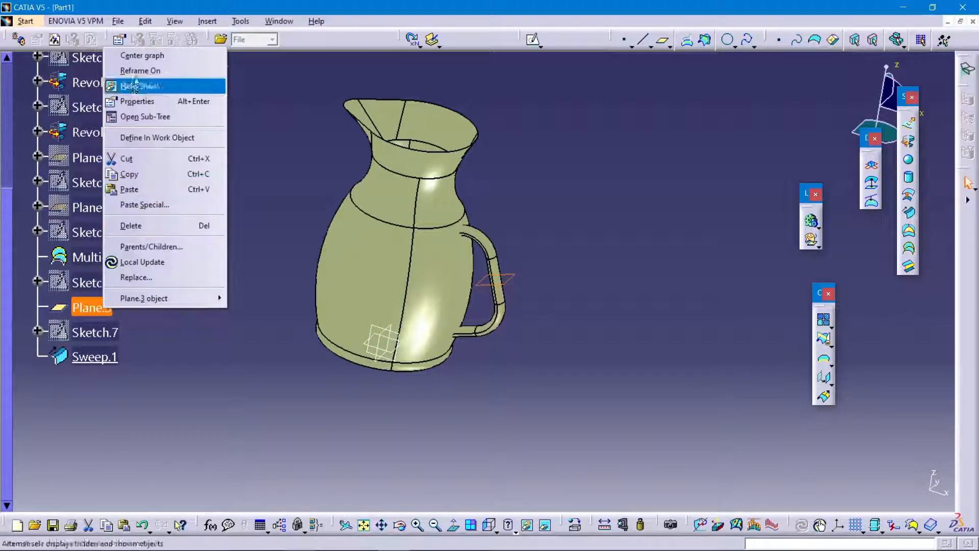
left_click(153, 87)
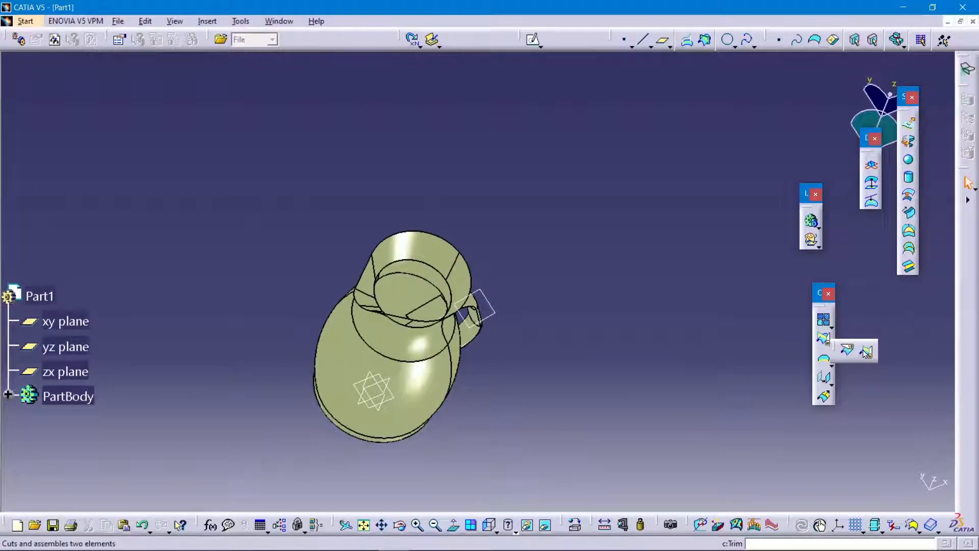
- Trim the swept handle and the revolved body surface against each other, switching the kept side of one element
left_click(423, 317)
left_click(409, 295)
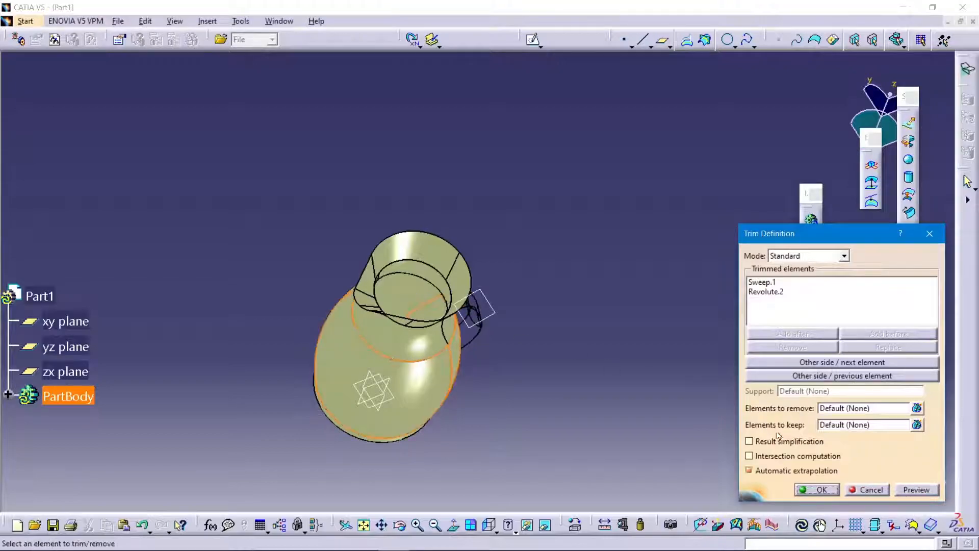
left_click(820, 362)
middle_click_drag(592, 378, 588, 412)
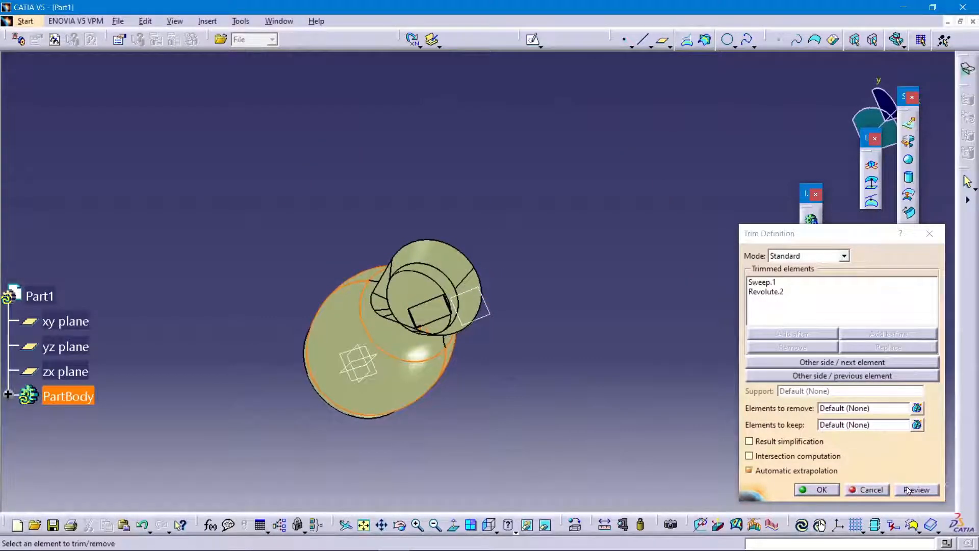
left_click(815, 489)
- Hide the reference plane that crosses the handle
middle_click_drag(647, 372, 522, 379)
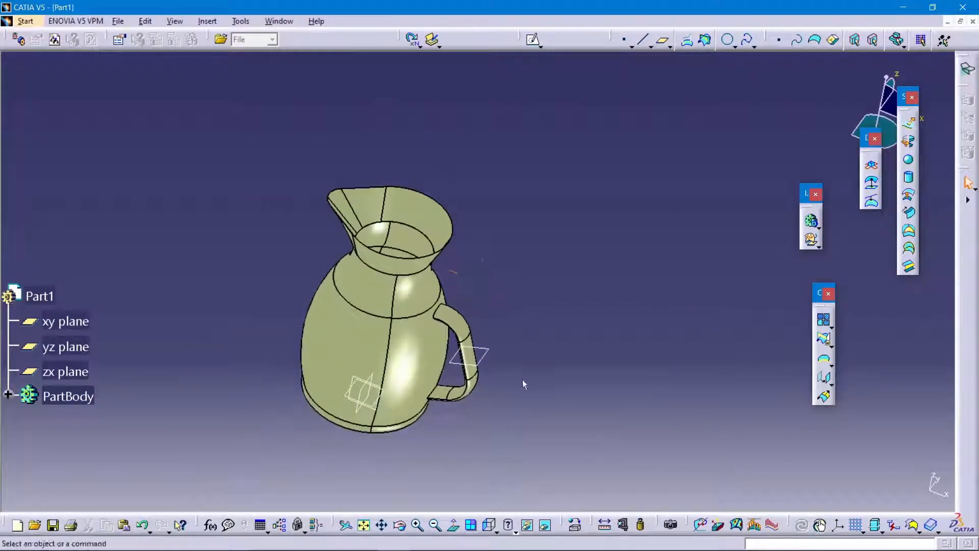
right_click(491, 361)
left_click(521, 134)
- Inspect the finished jug from several angles and in the isometric view
middle_click_drag(678, 488, 609, 125)
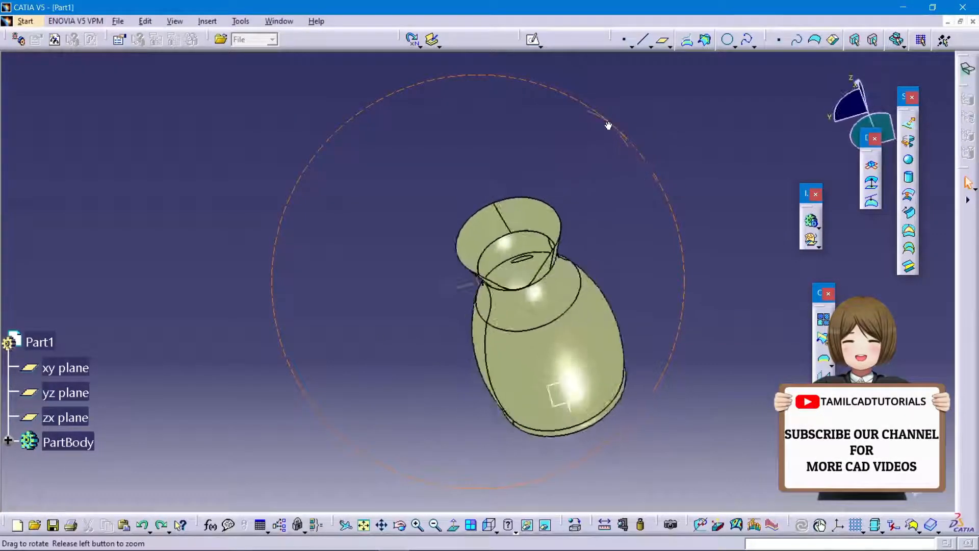
left_click(489, 525)
left_click(495, 531)
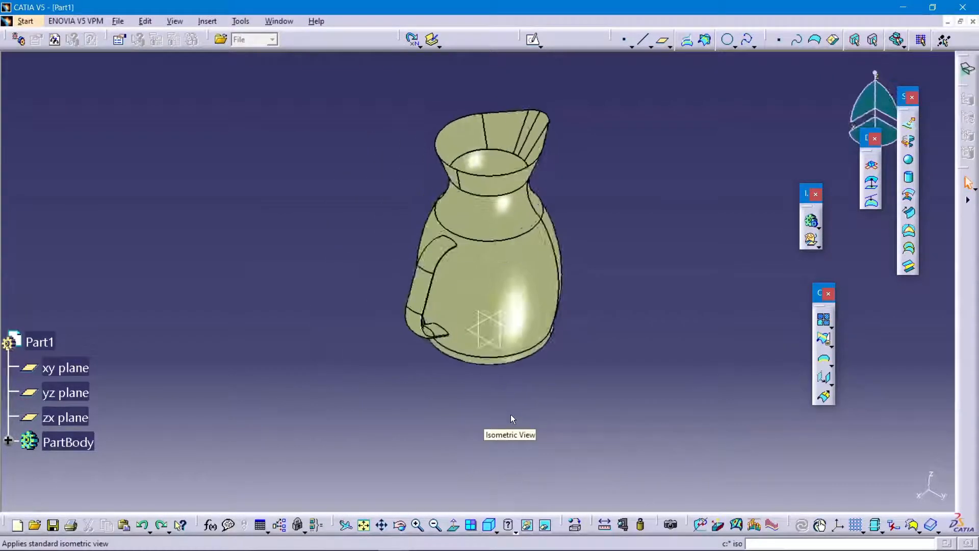
middle_click_drag(601, 186, 585, 244)
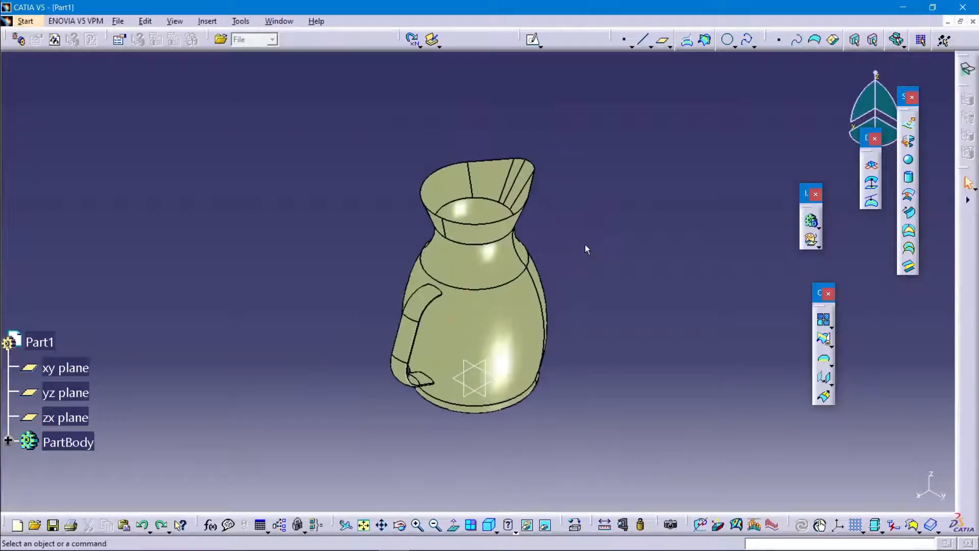